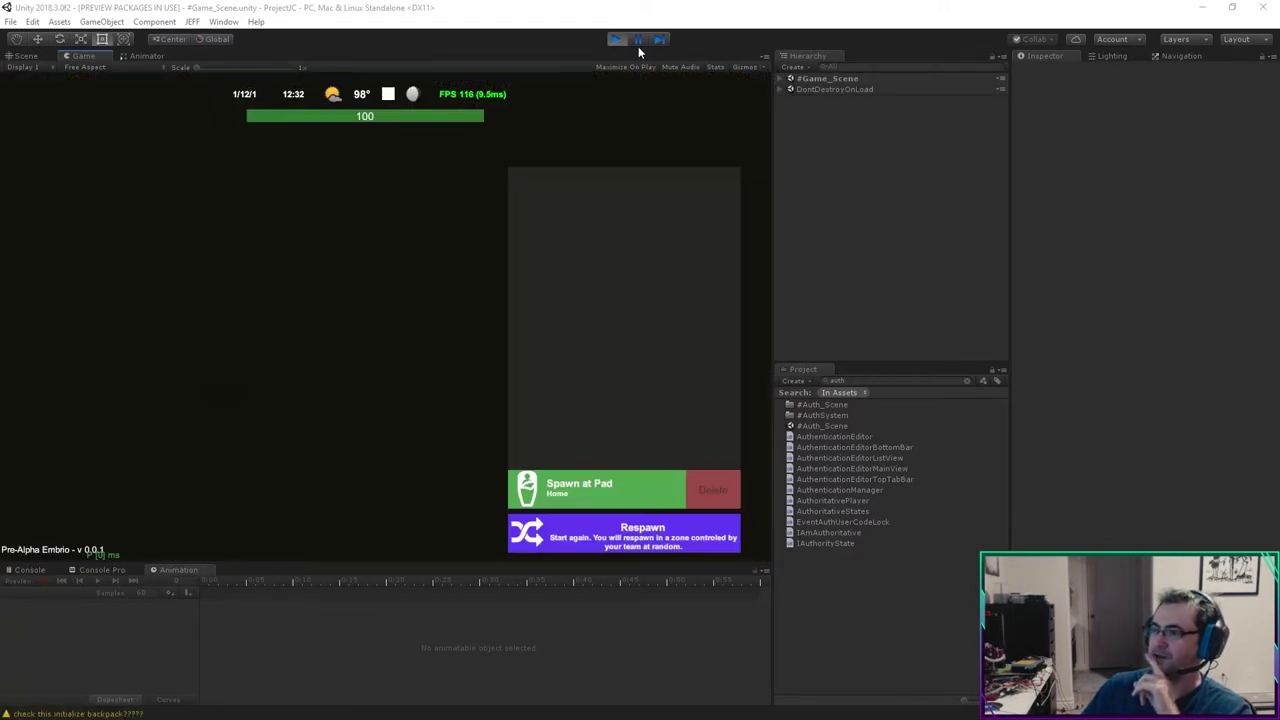
Step: Stop the Game scene play test to return to the editor
click(615, 41)
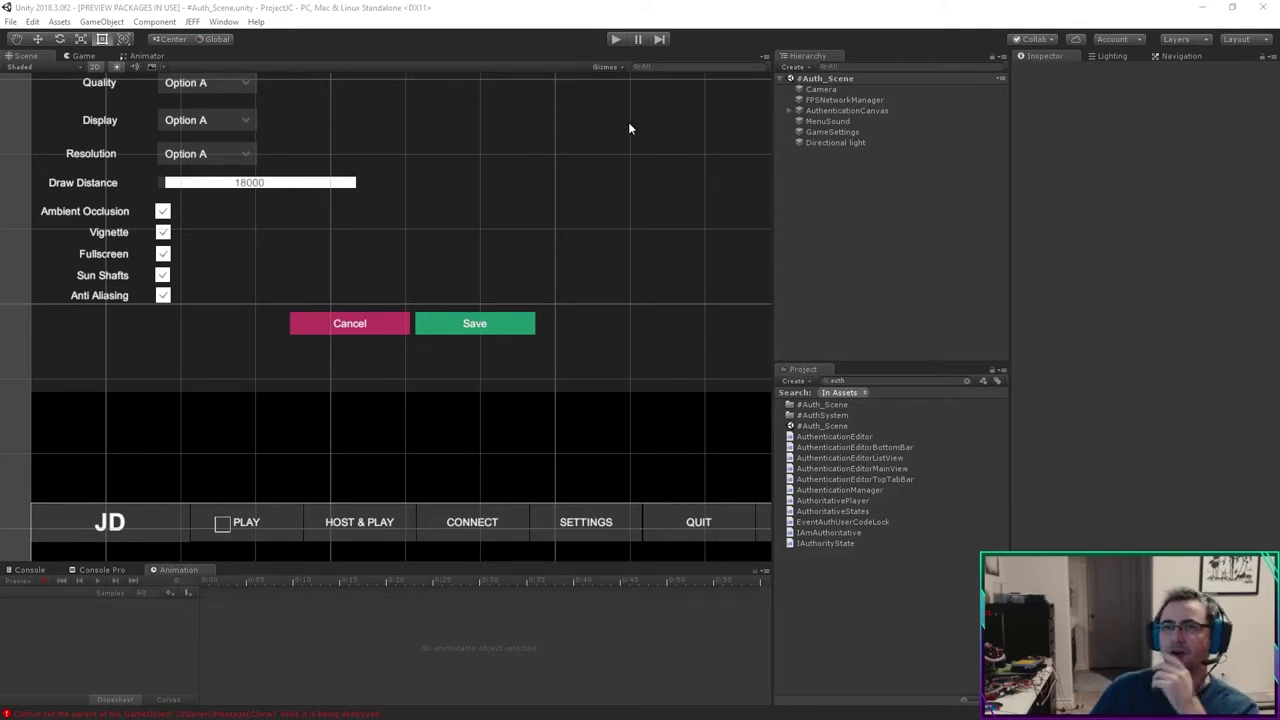
click(615, 40)
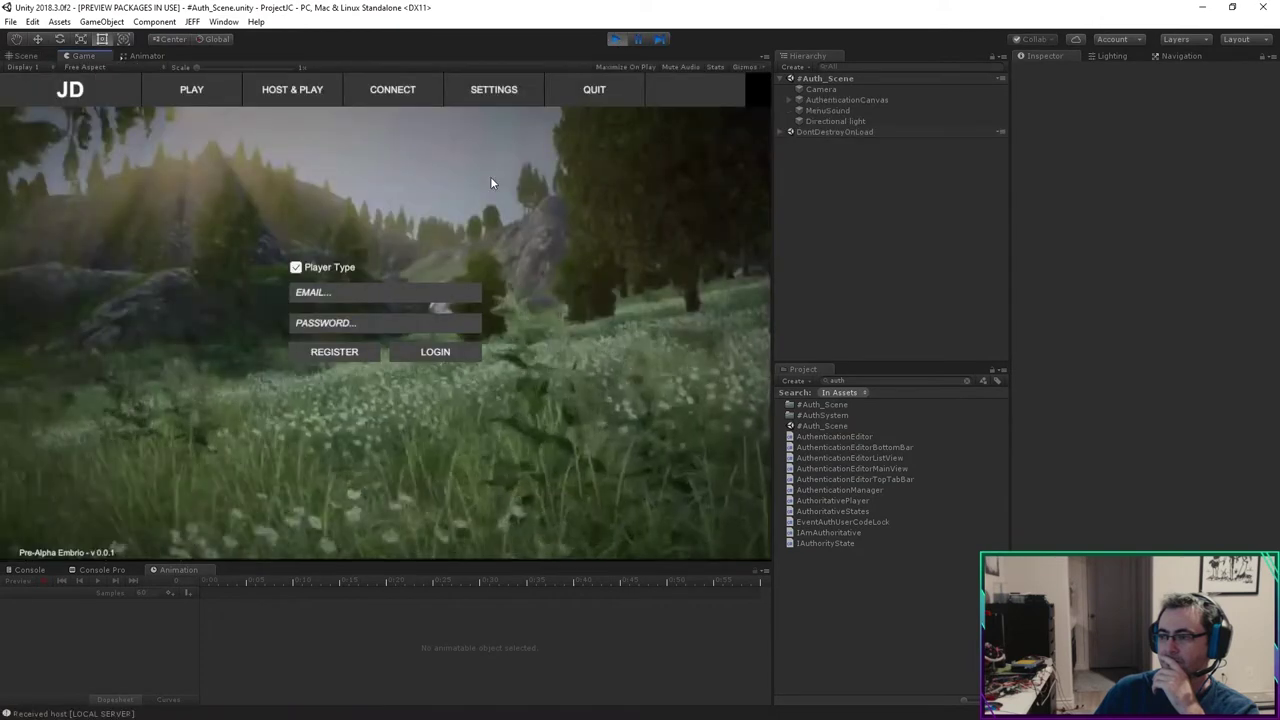
click(614, 41)
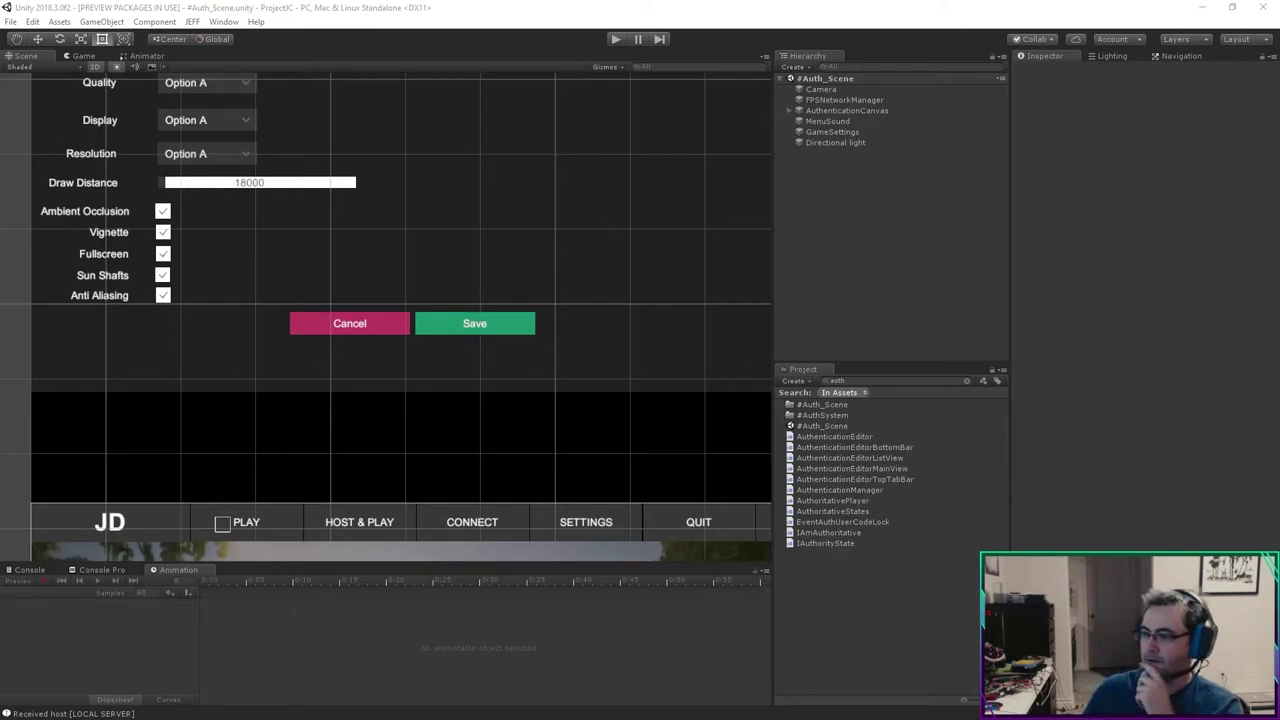
Step: Enter play mode, uncheck Player Type, edit the email, log in, then launch the Game scene
click(612, 40)
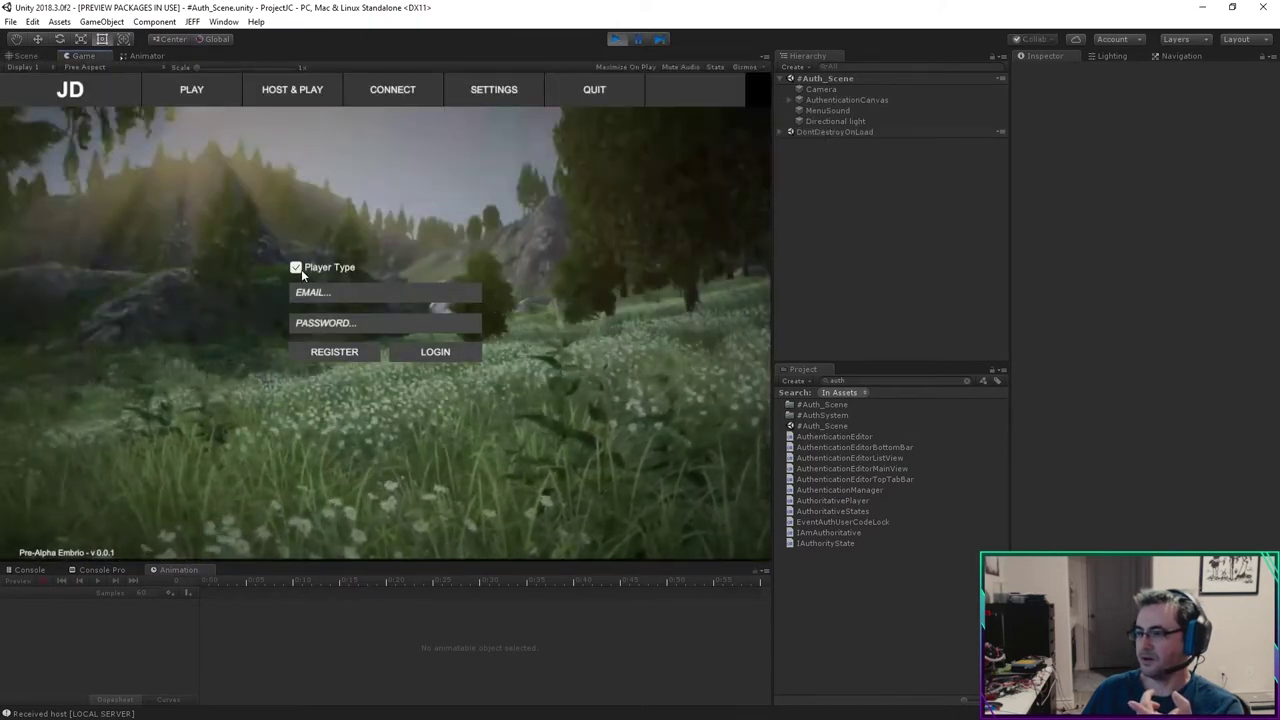
click(296, 268)
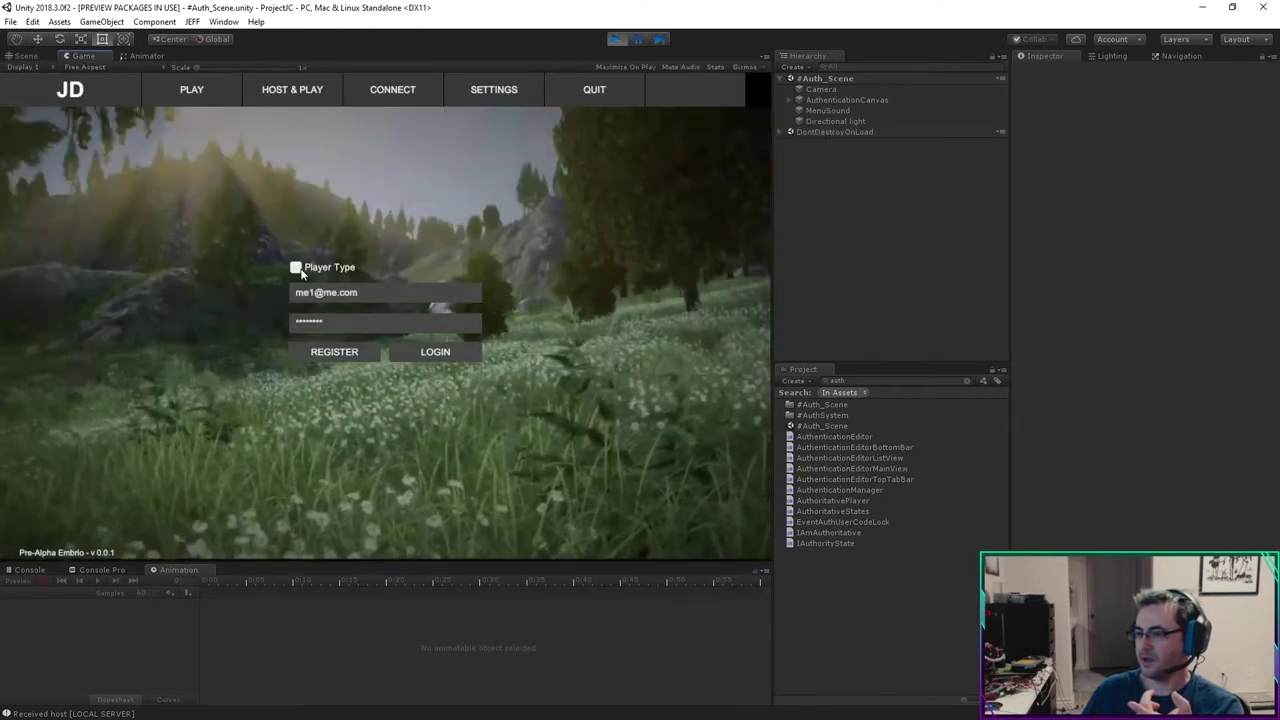
click(309, 294)
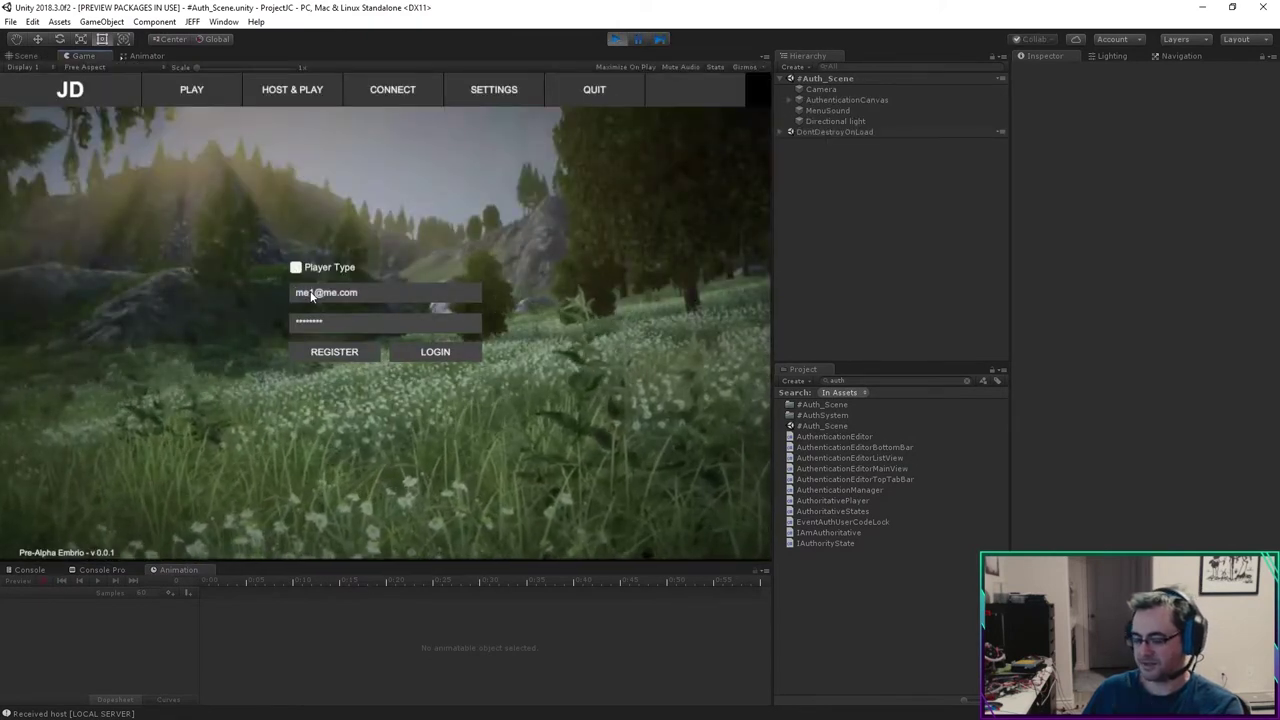
text(s1)
click(432, 356)
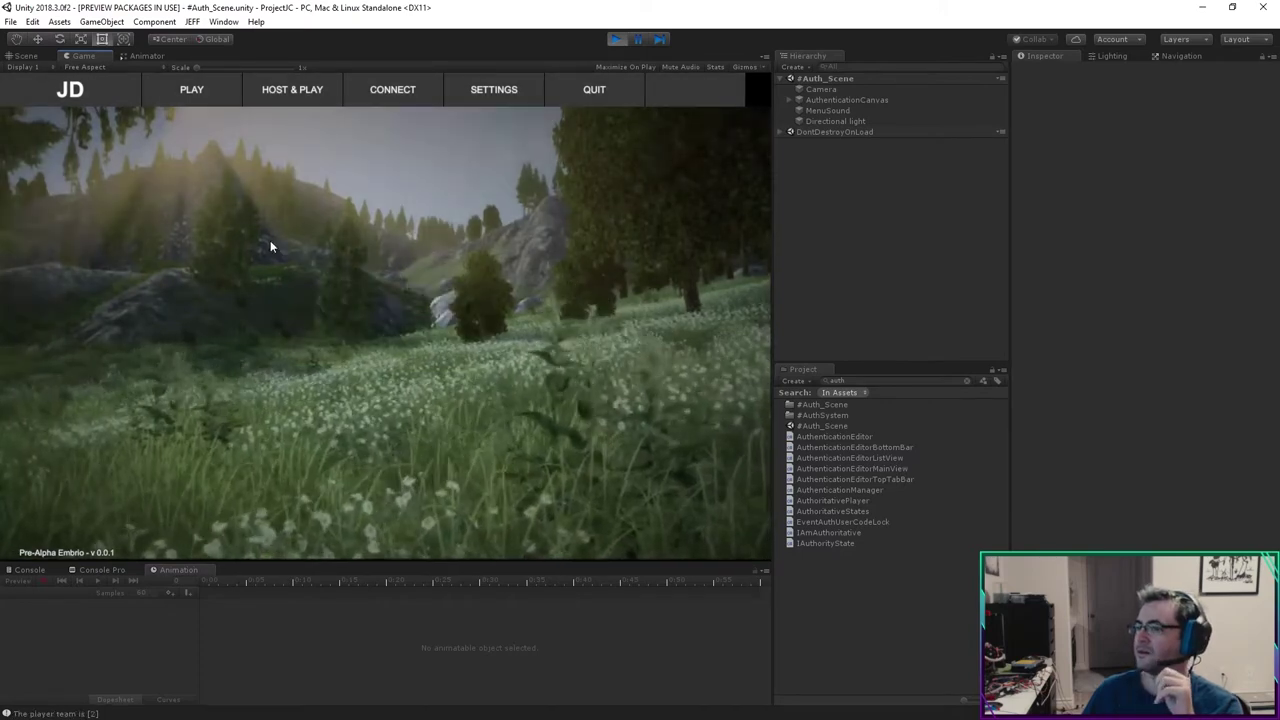
click(191, 93)
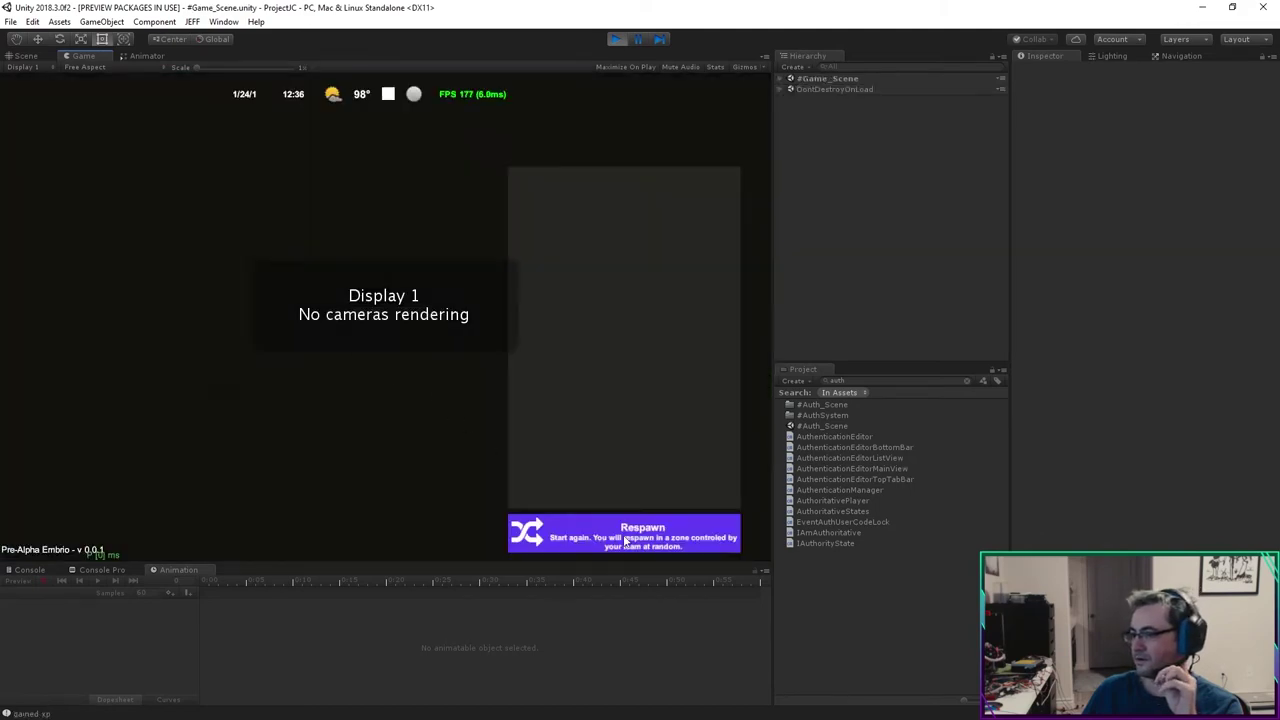
Step: Respawn the player and walk through the forest onto the wooden platform
click(625, 541)
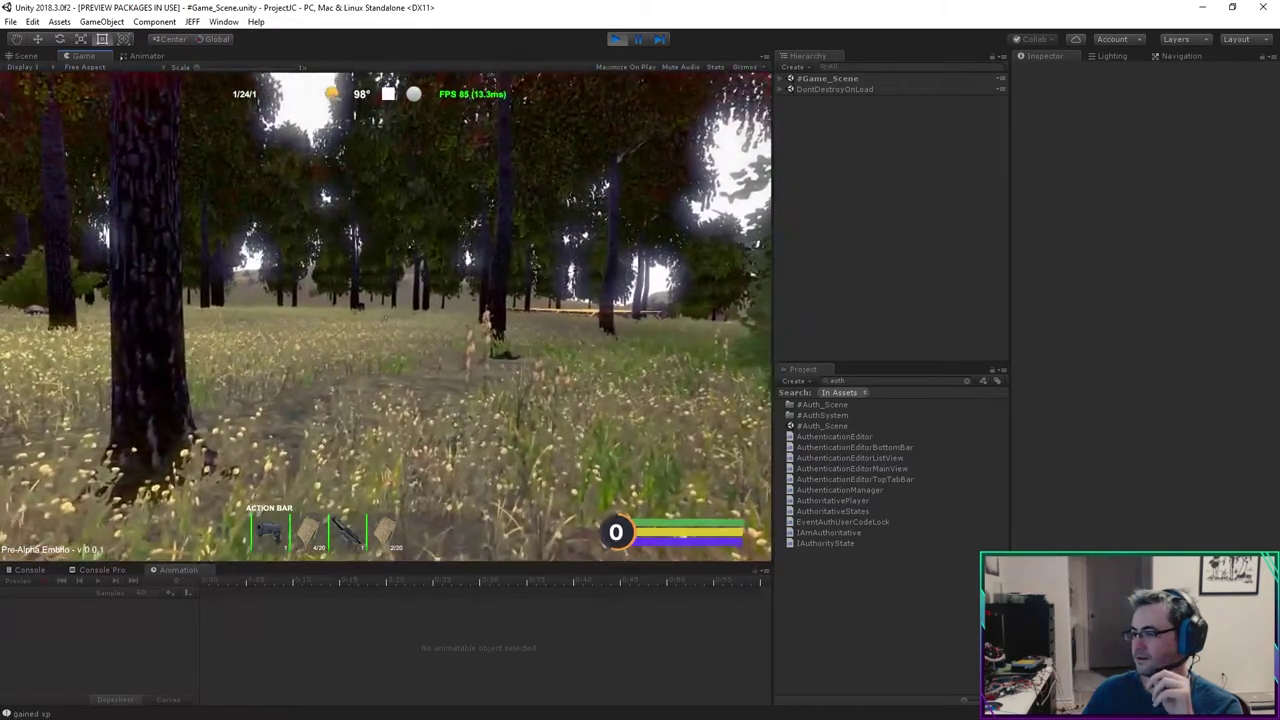
key(w)
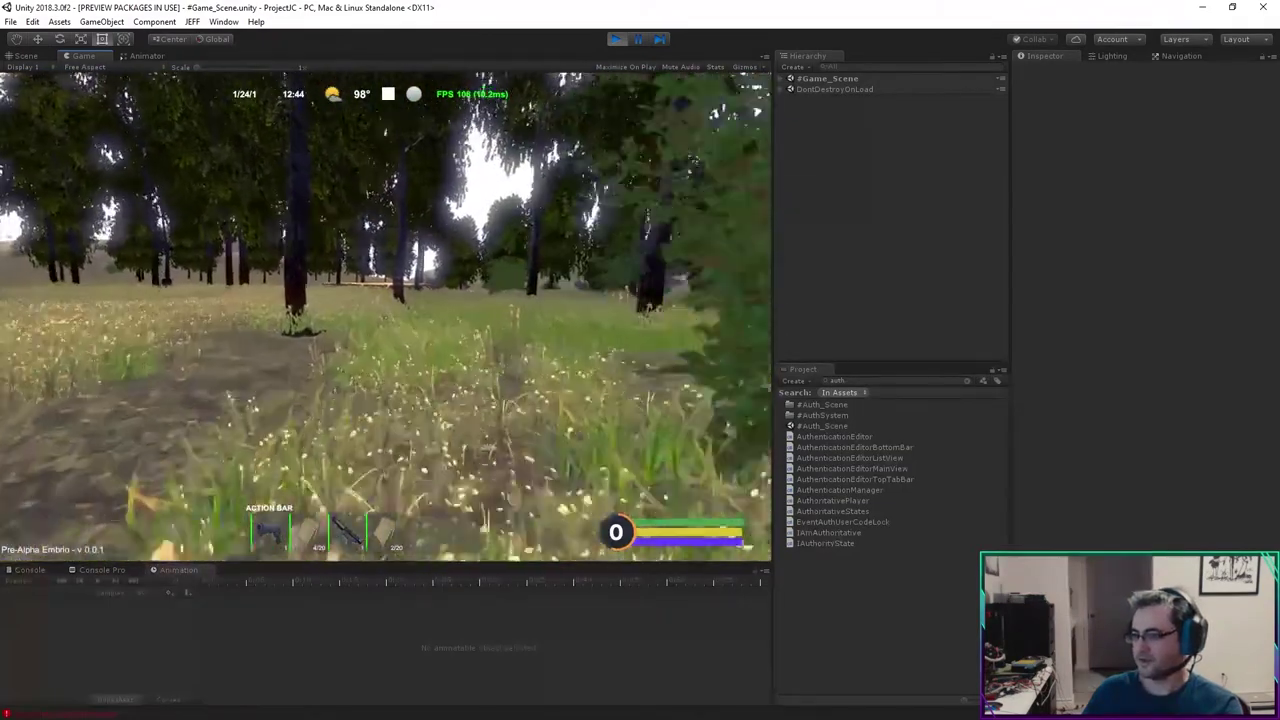
key(w)
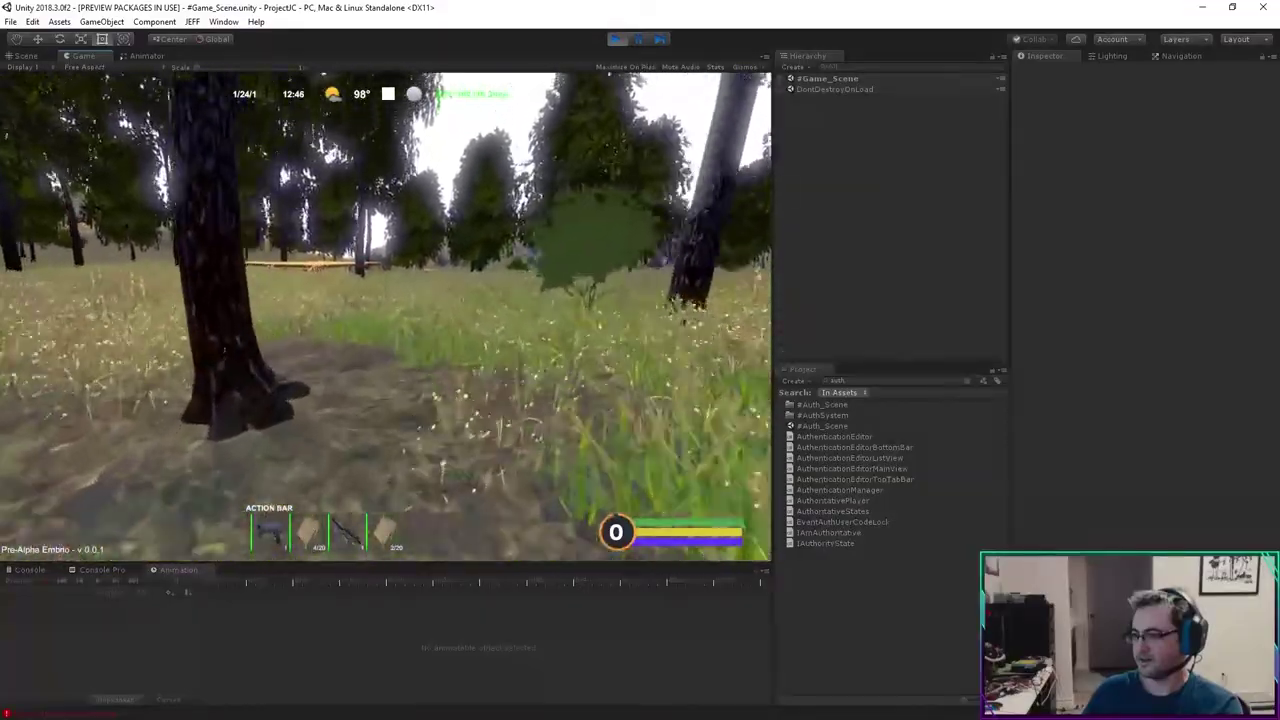
key(w)
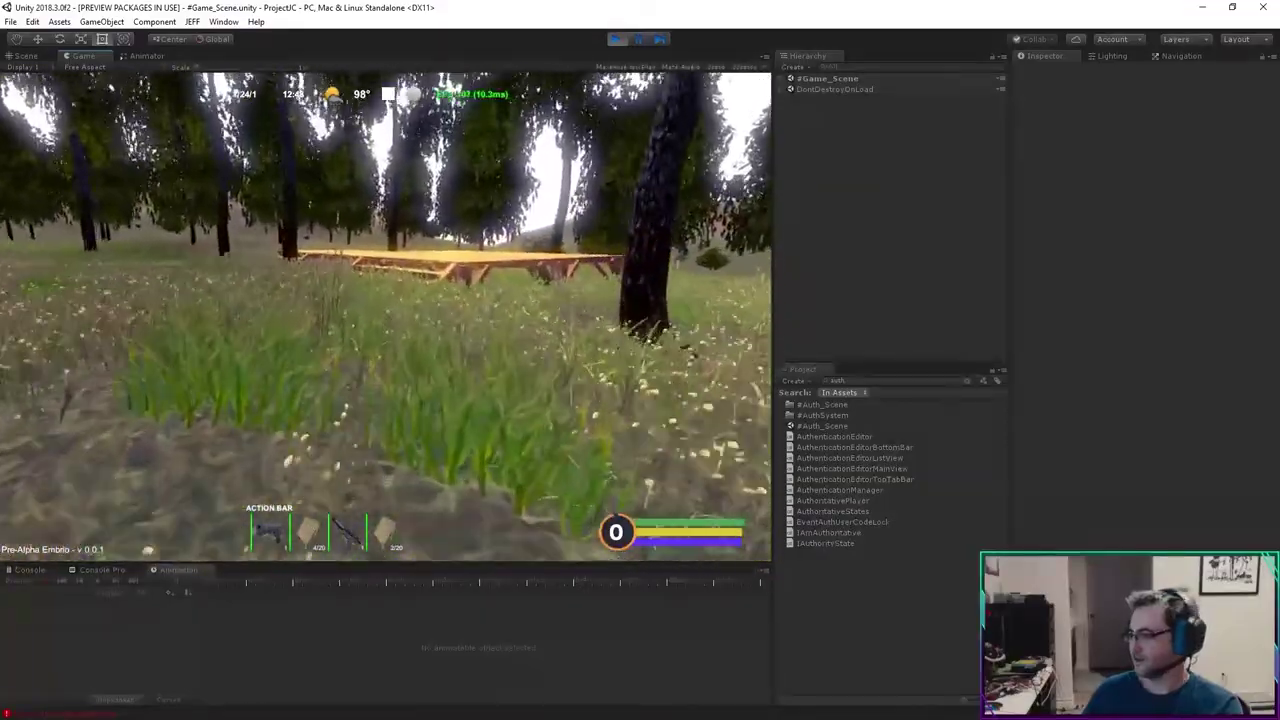
key(w)
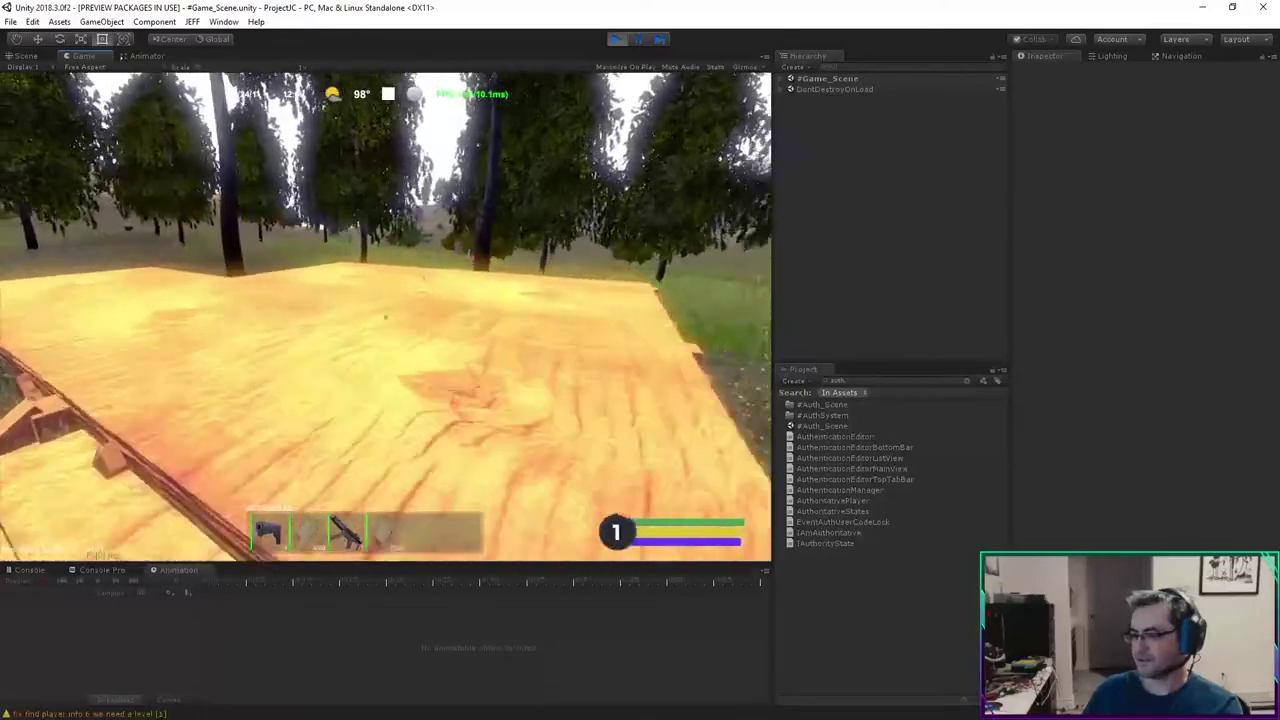
key(w)
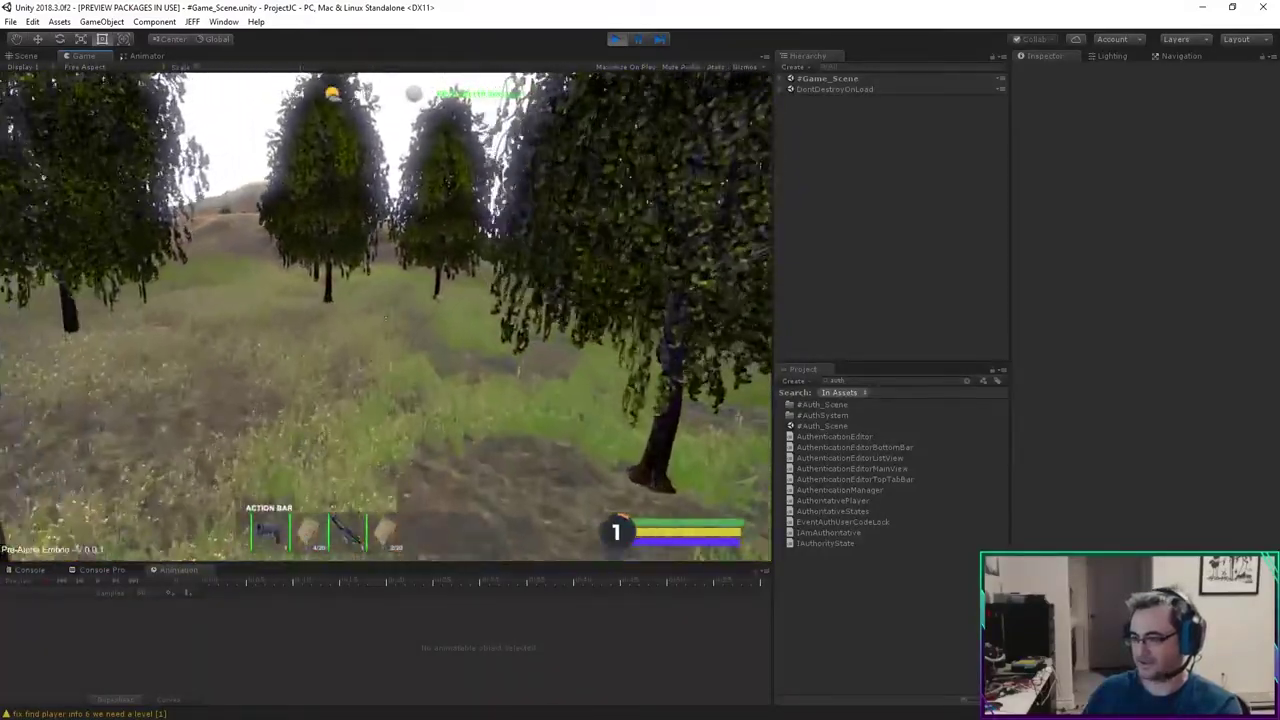
Step: Walk past the fern and shack into open grass, then equip the pistol
key(w)
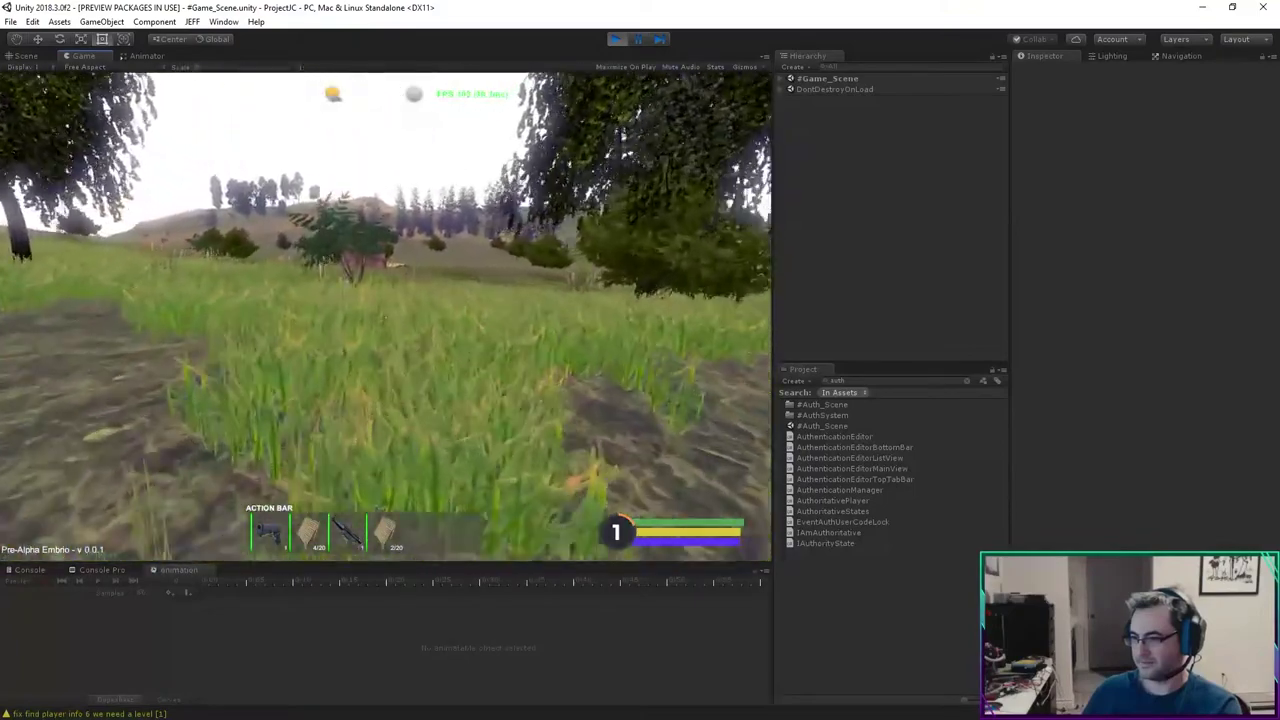
key(w)
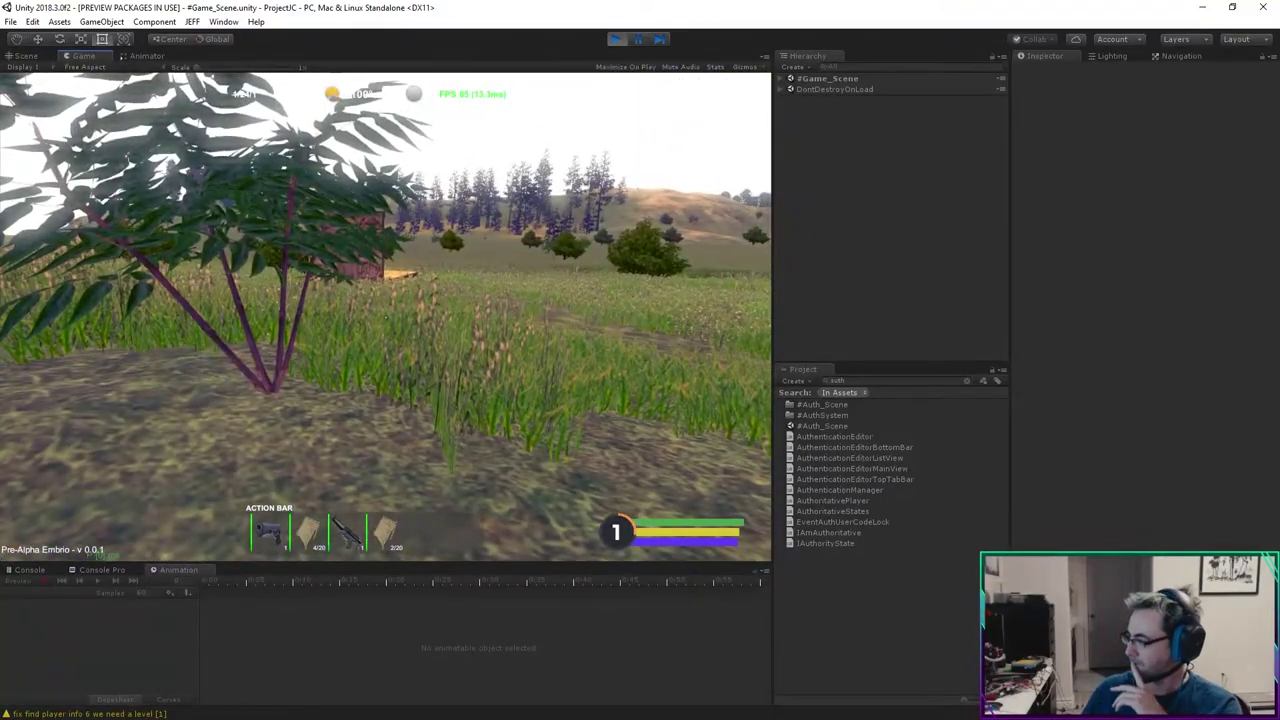
key(w)
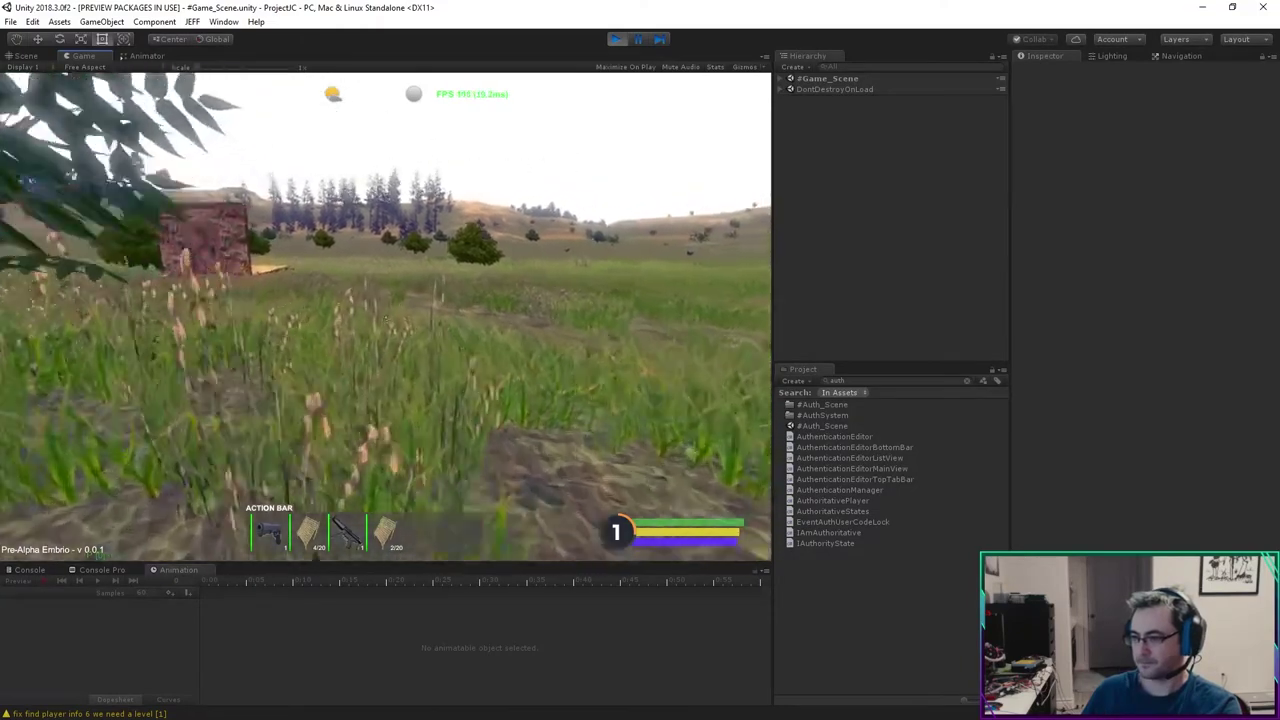
key(w)
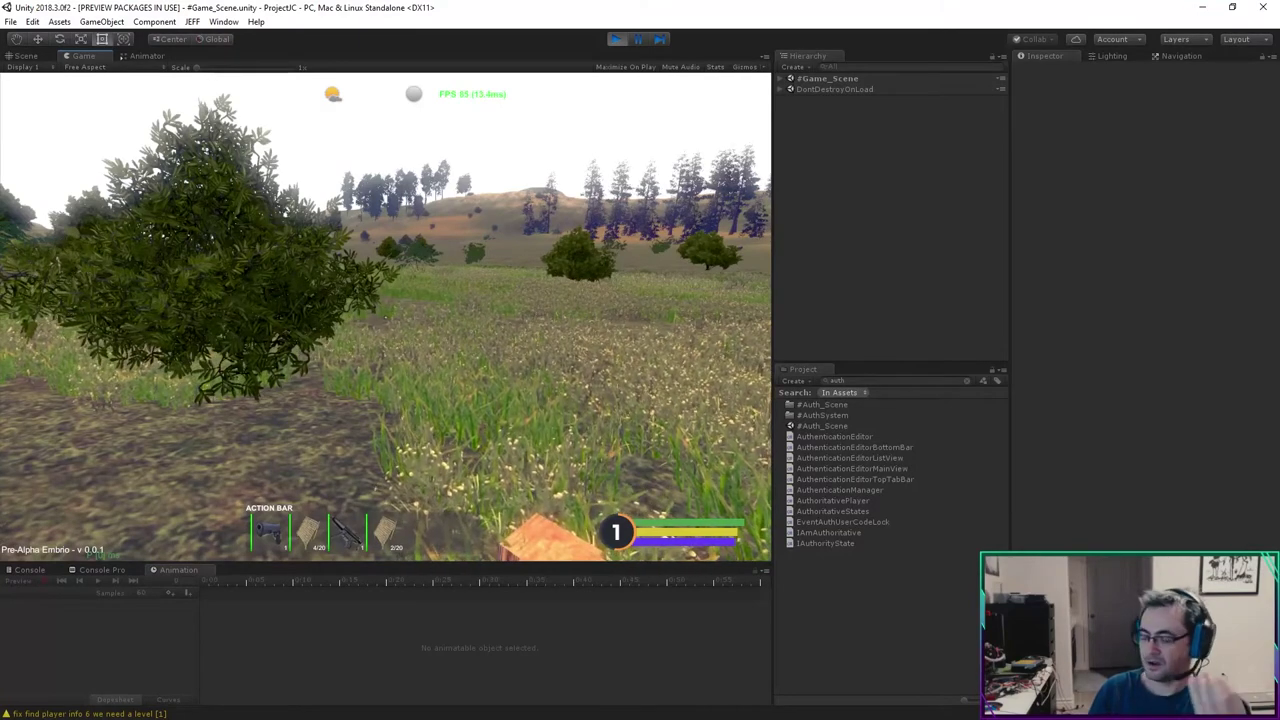
key(1)
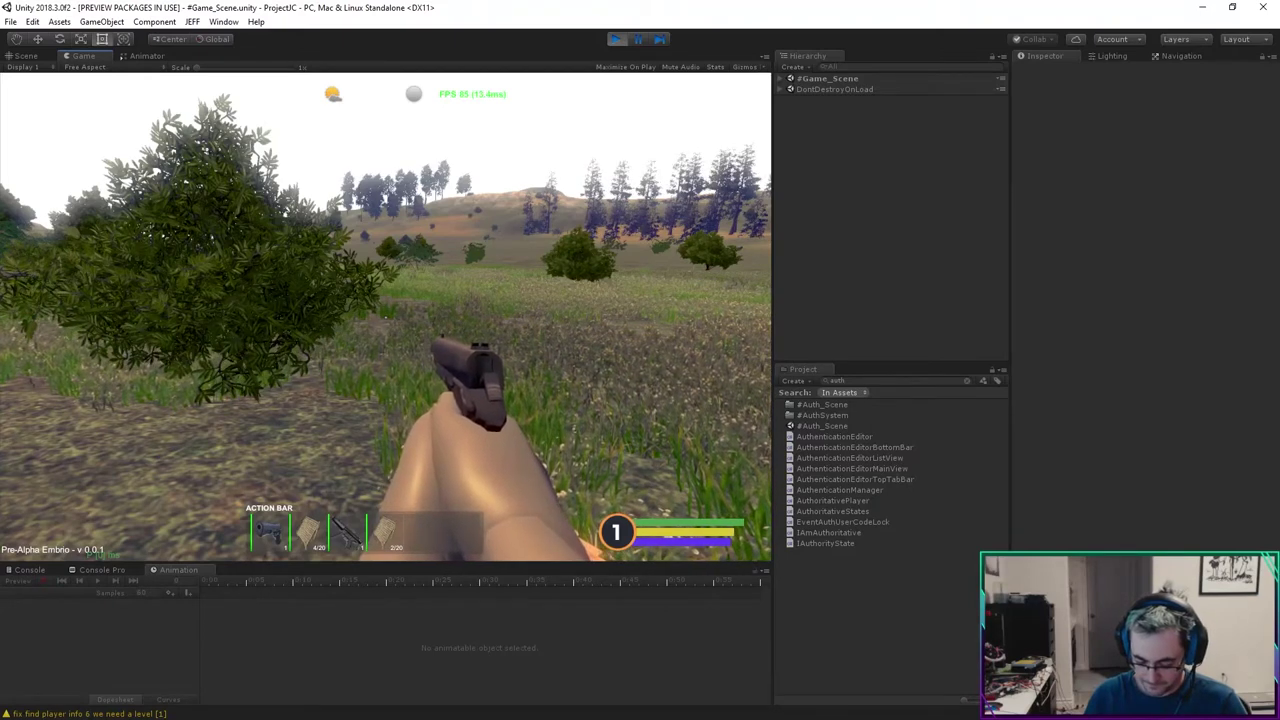
Step: Level the player up, then briefly open and close the inventory's craftable items list
key(l)
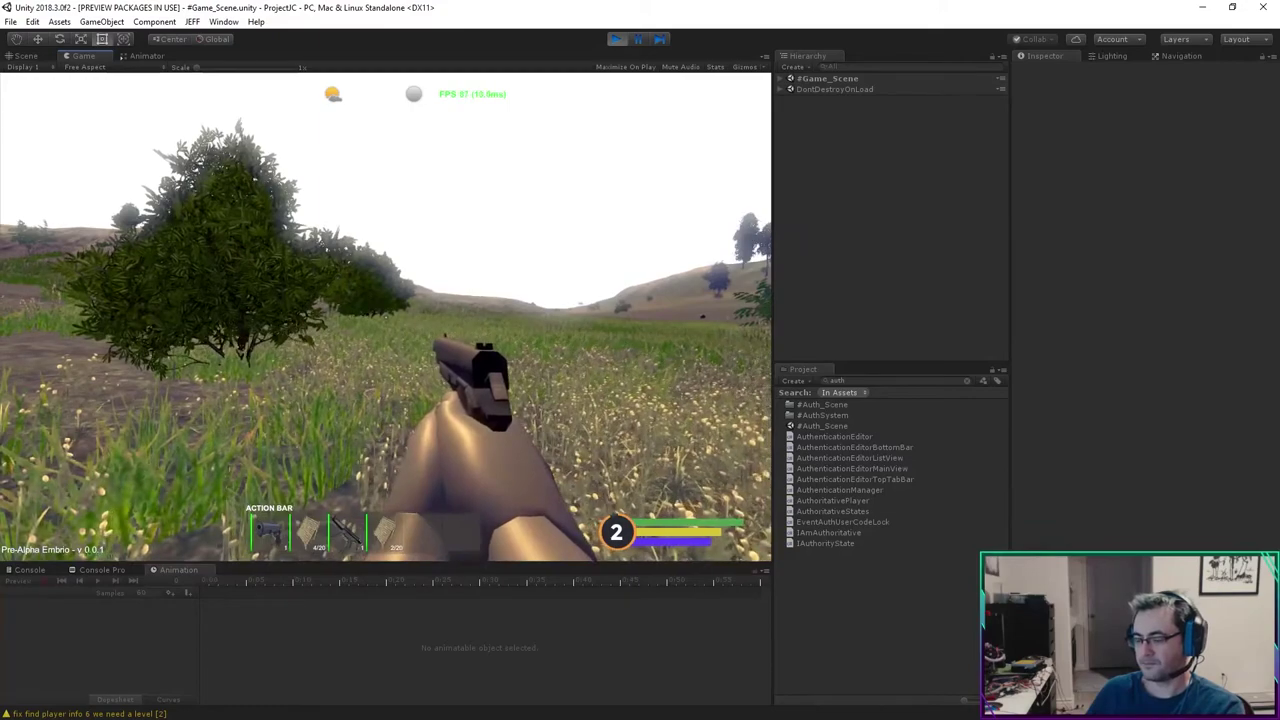
key(Tab)
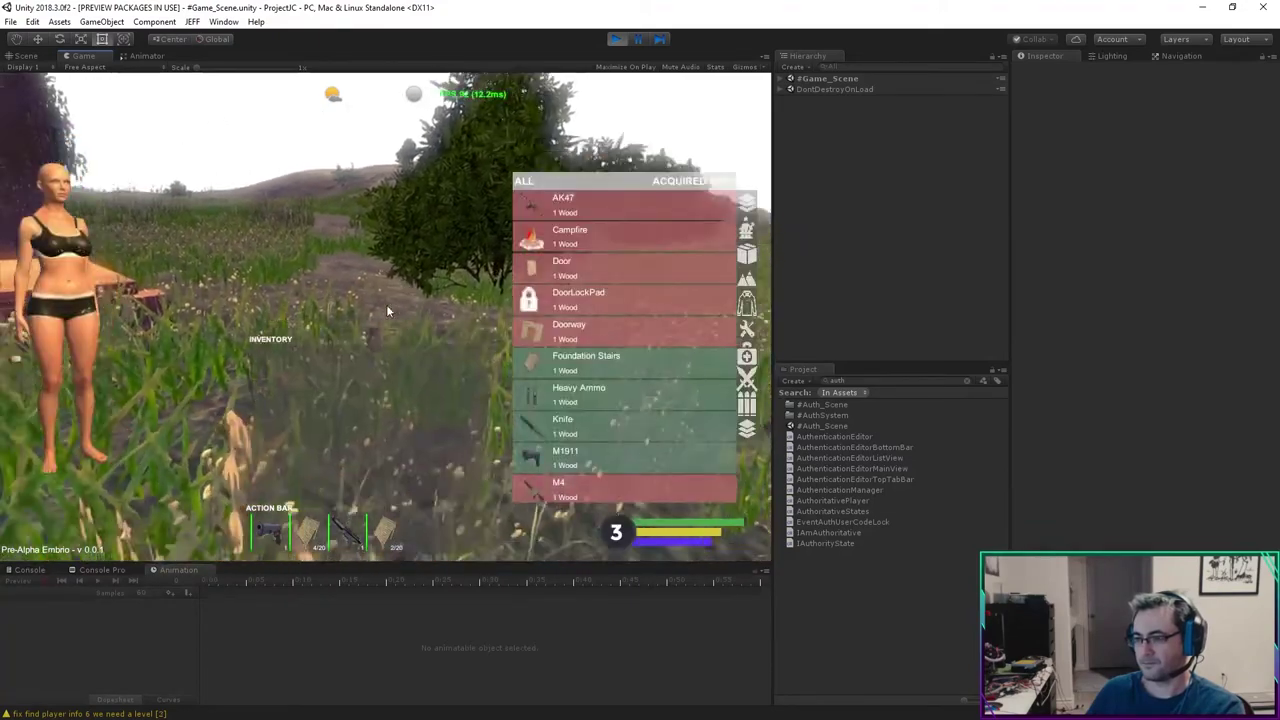
key(Tab)
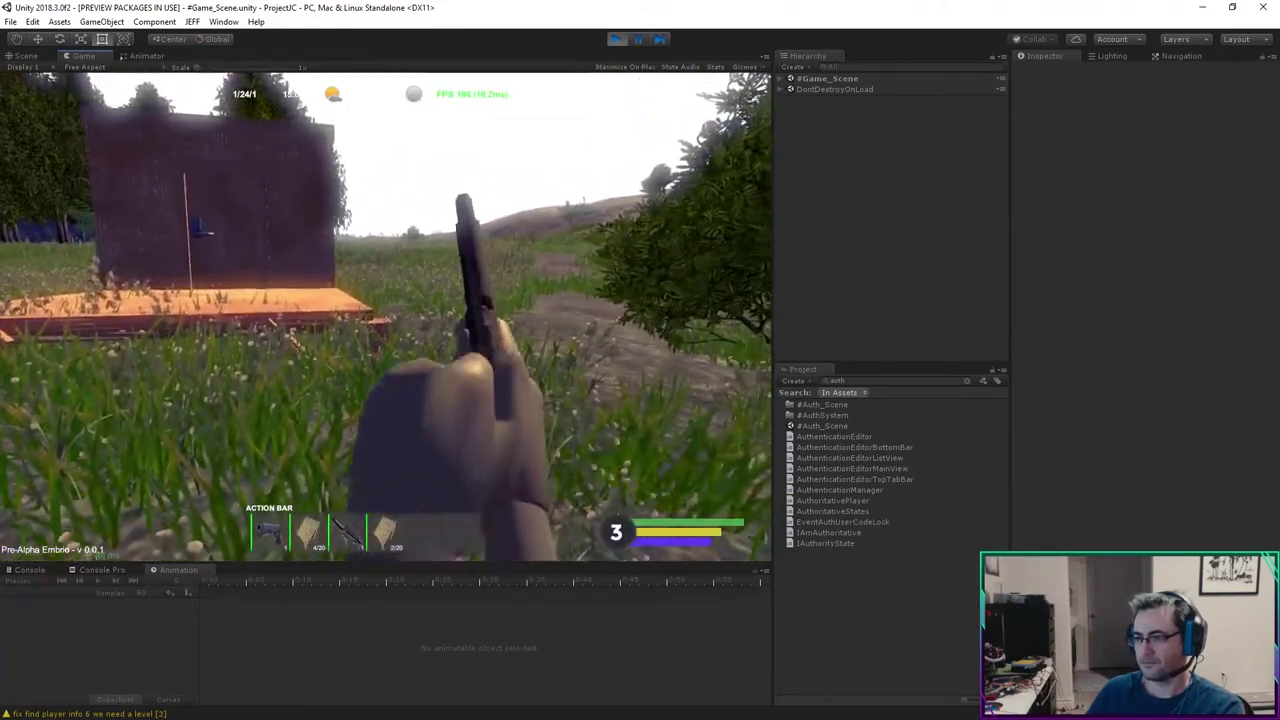
Step: Walk the player past the wooden structure through tall grass and bushes toward the trees
key(w)
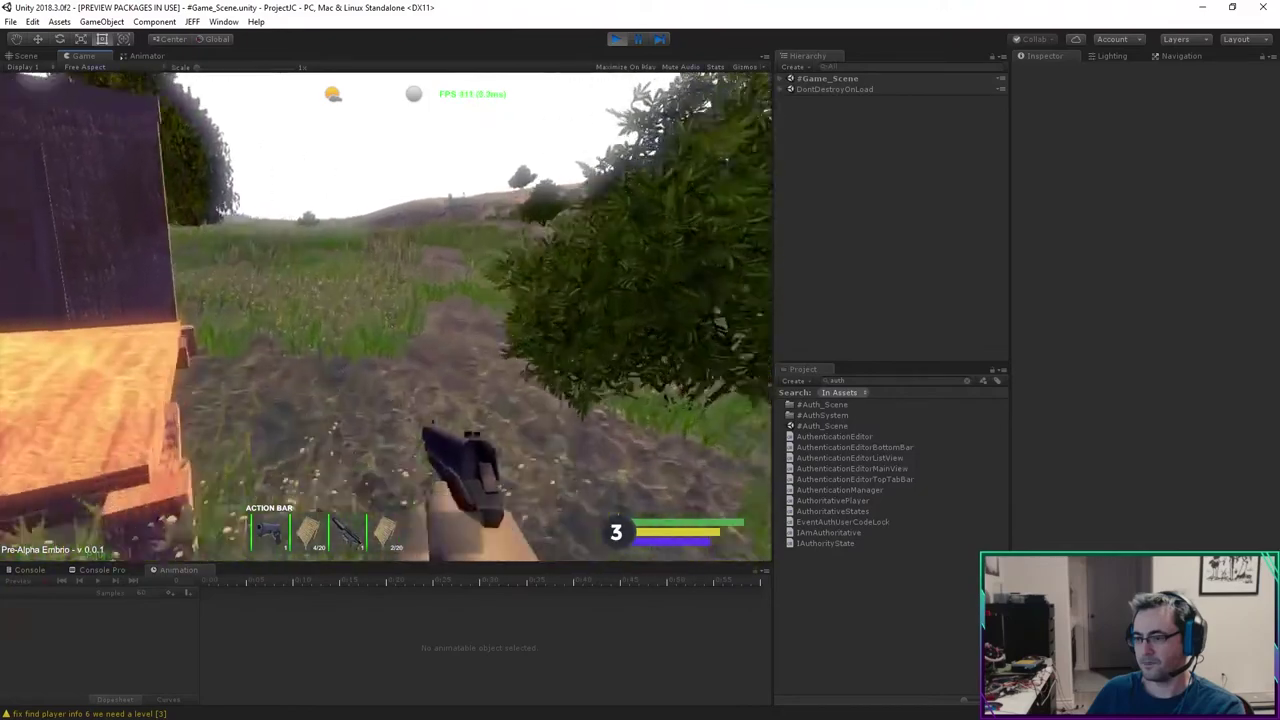
key(w)
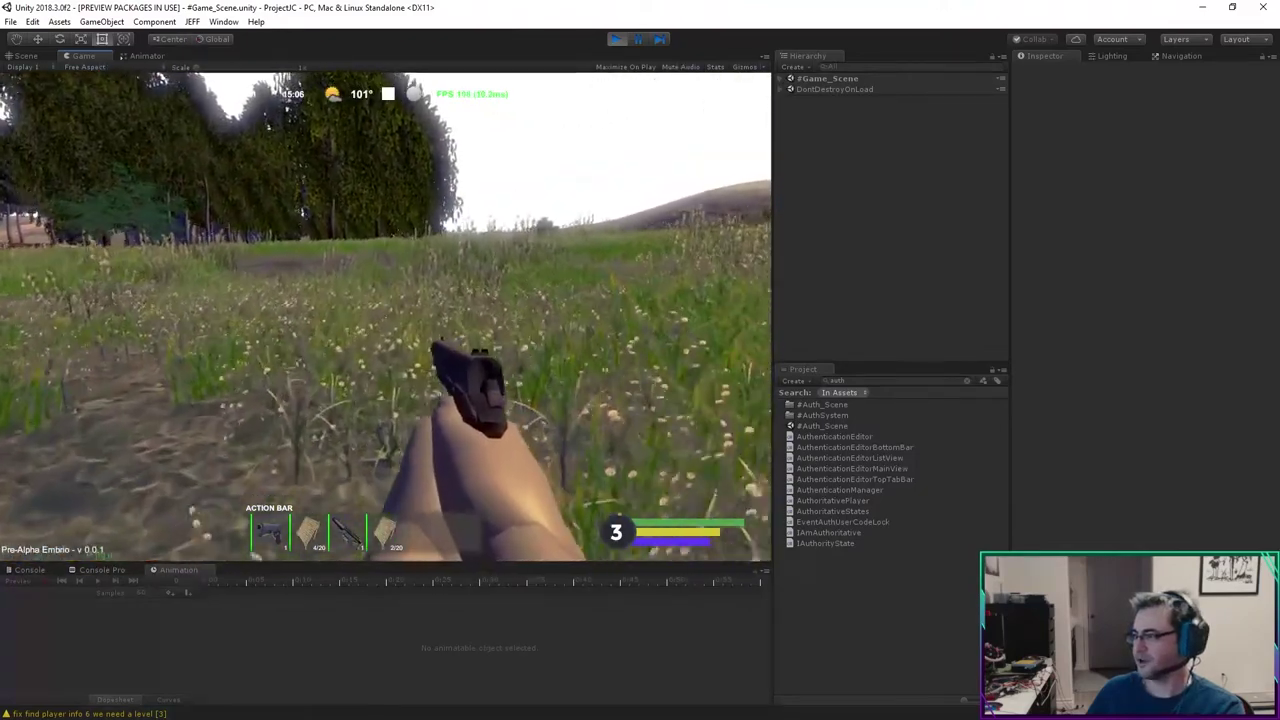
key(w)
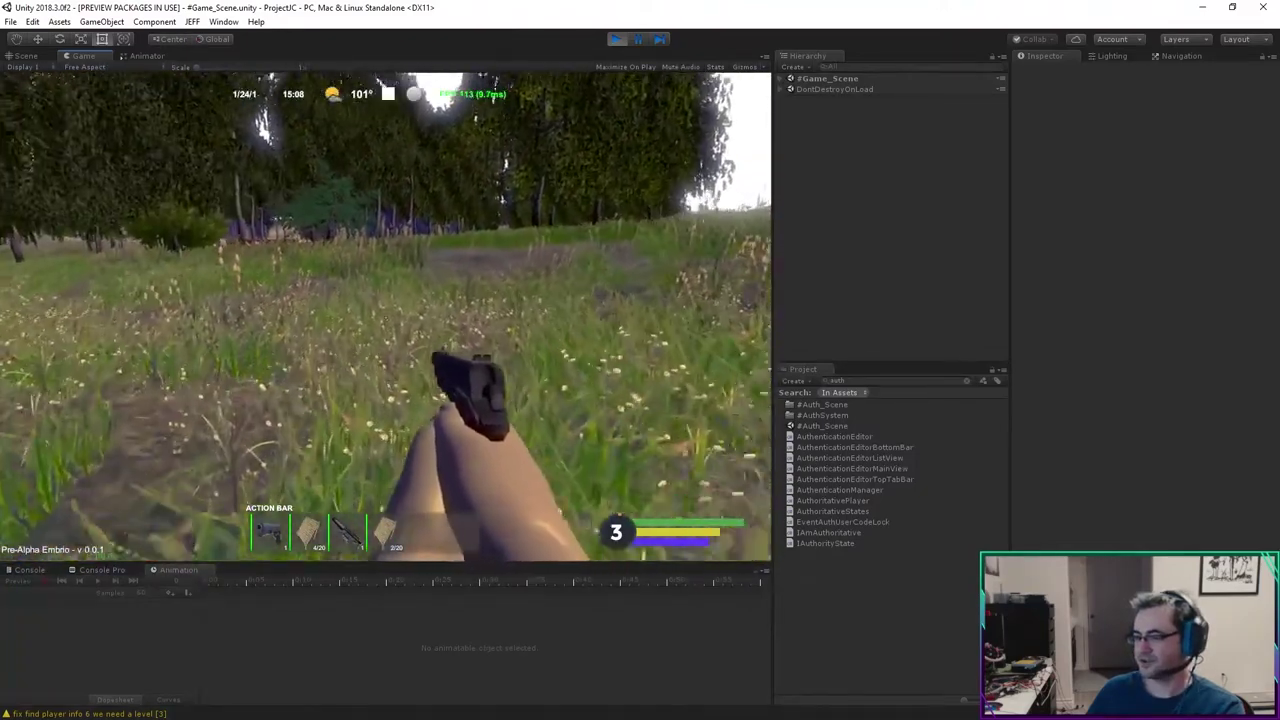
key(w)
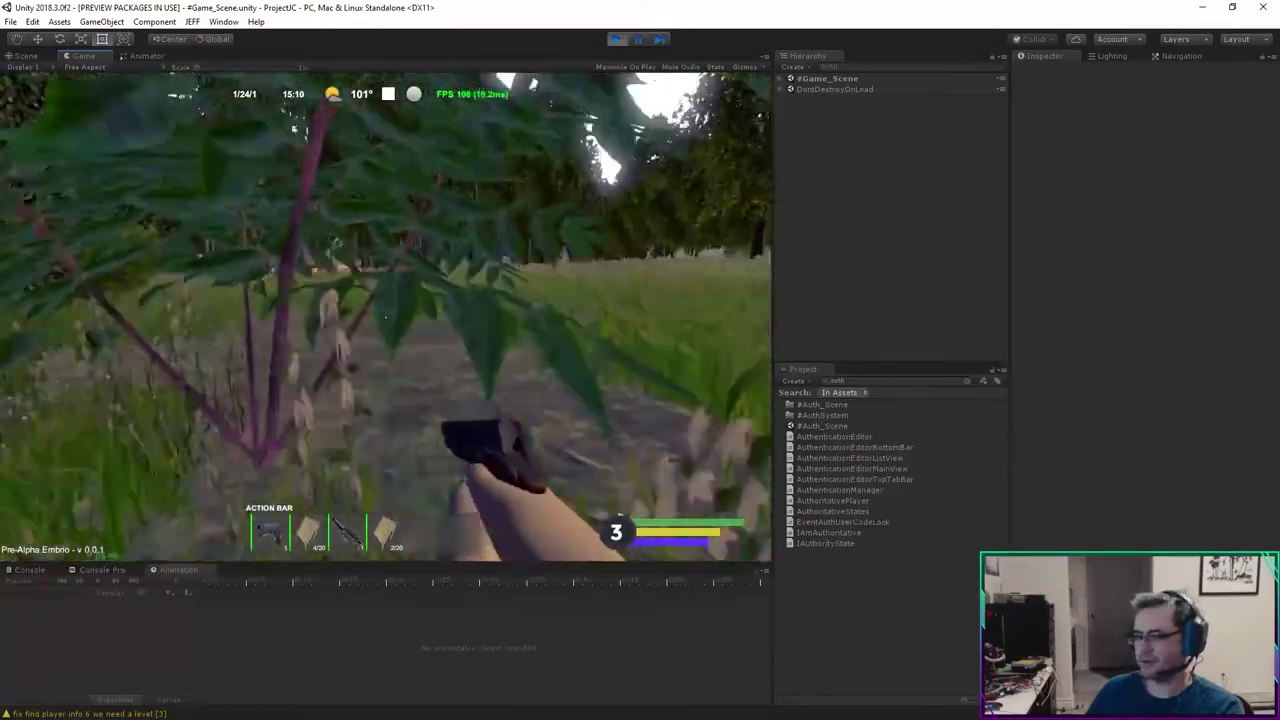
key(w)
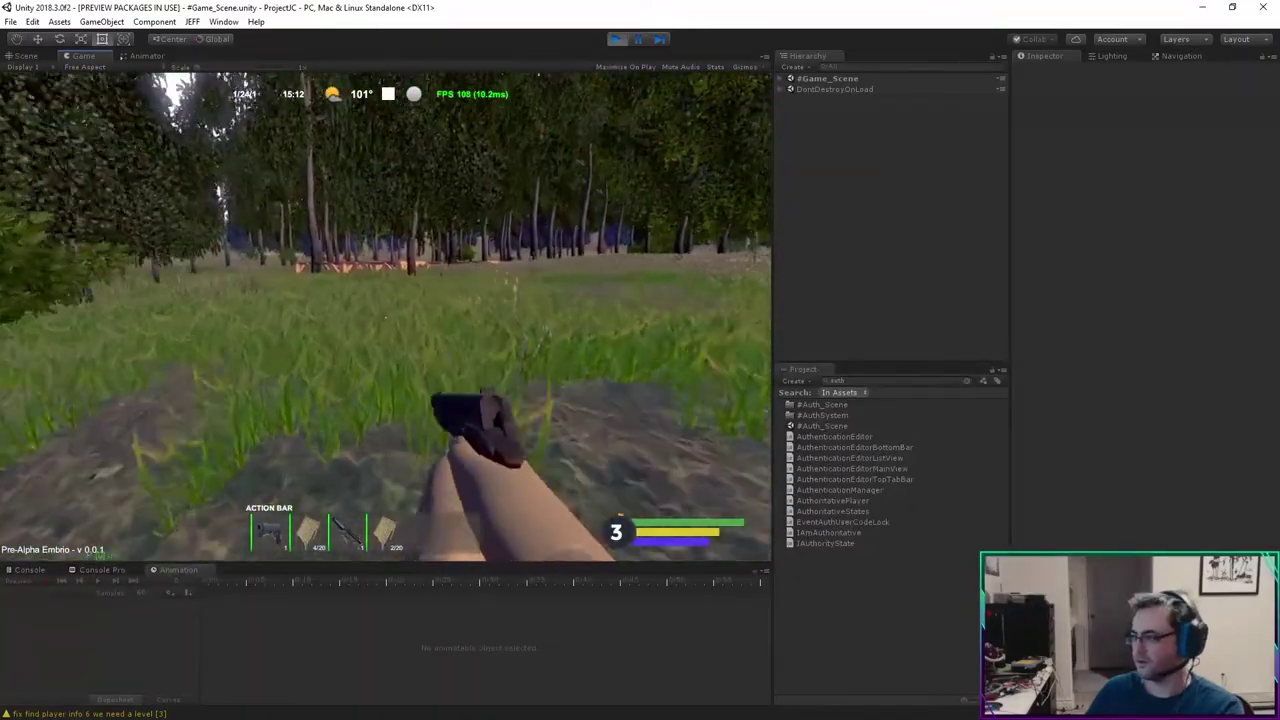
key(w)
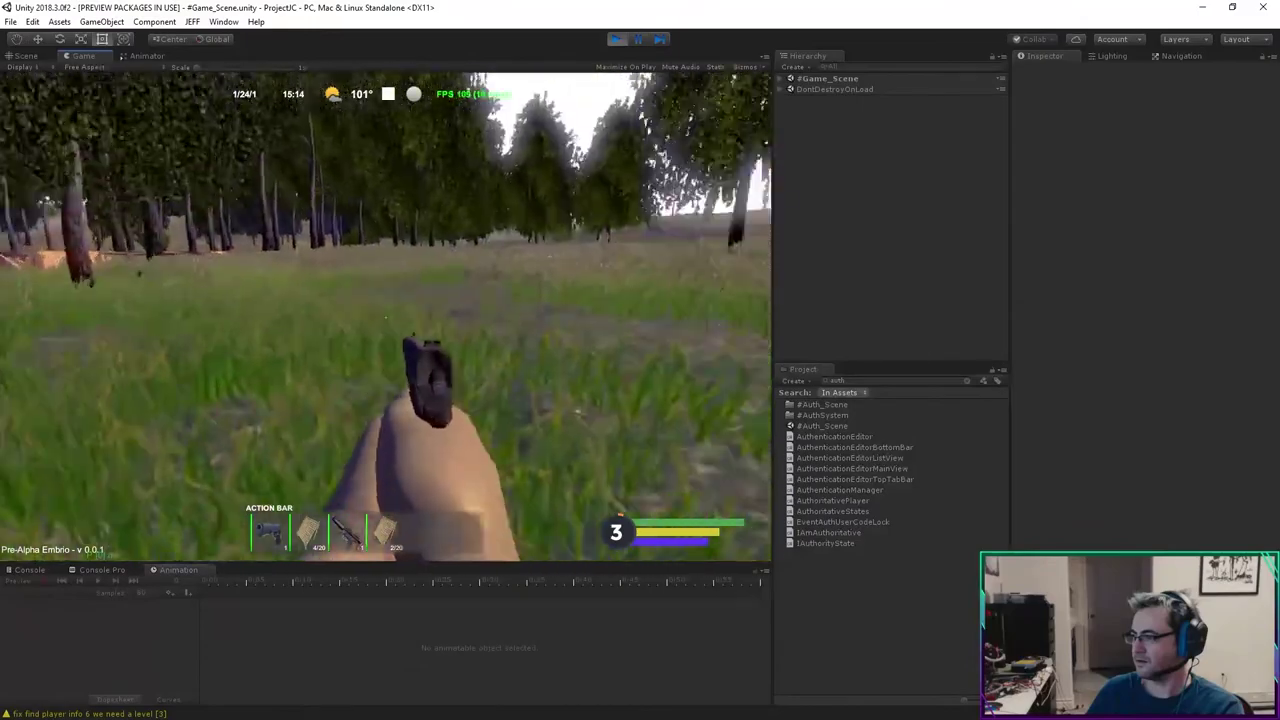
key(w)
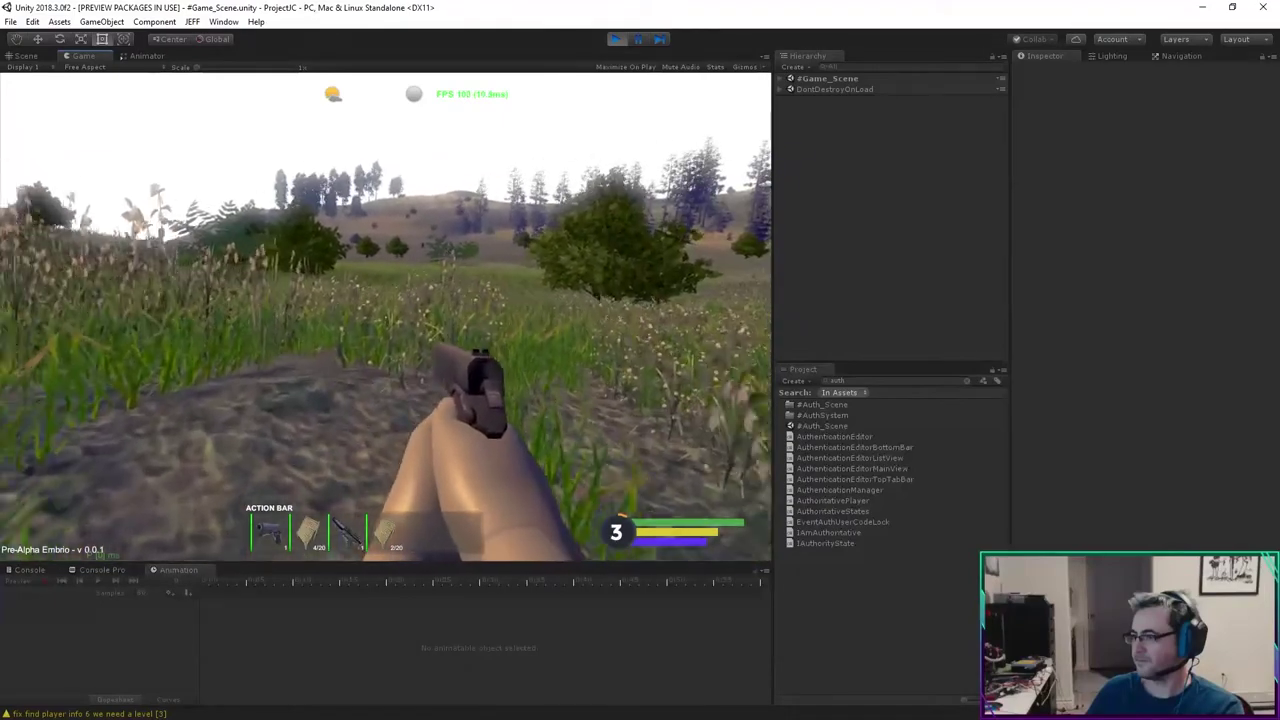
key(w)
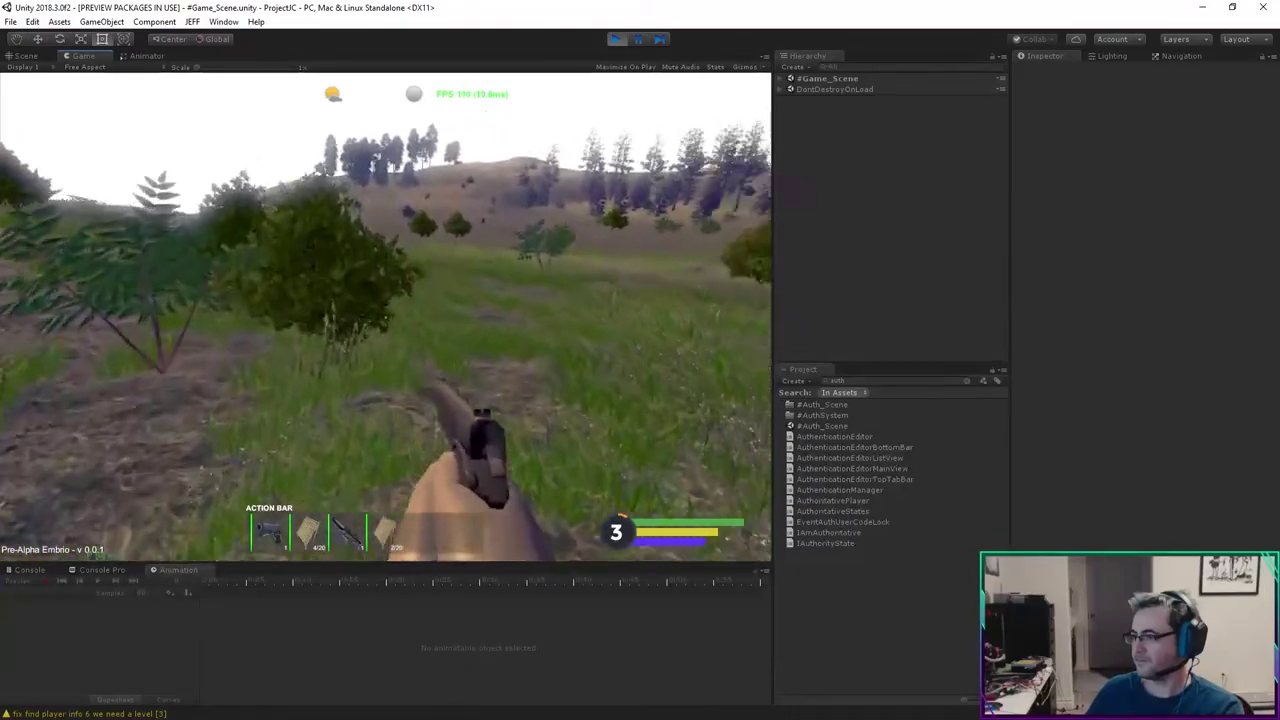
key(w)
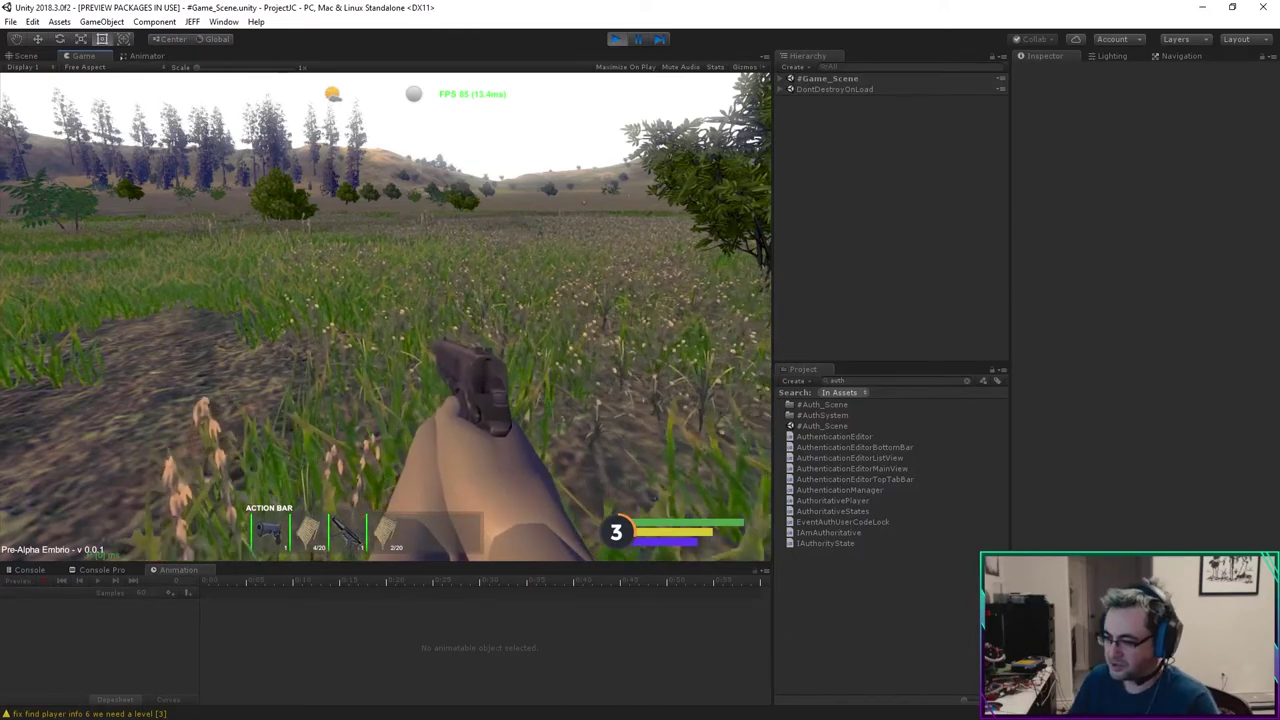
Step: Walk the player across the field and over the dirt patch onto the path
key(w)
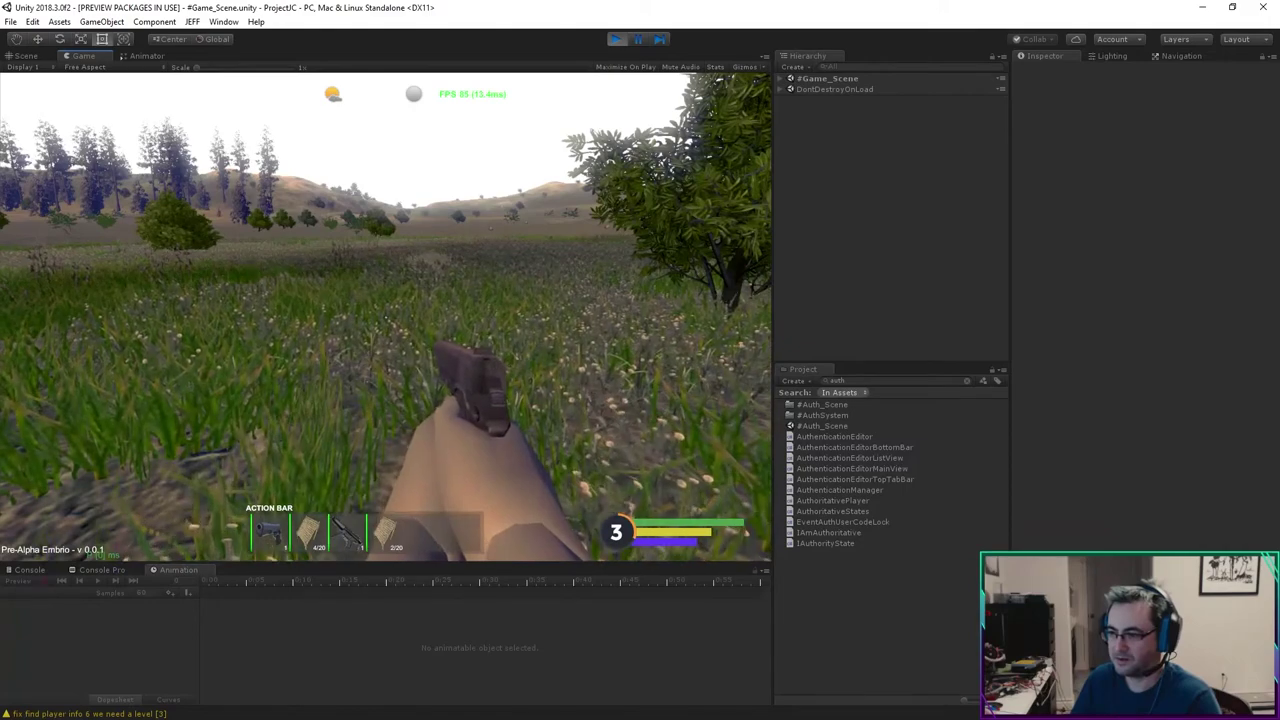
key(w)
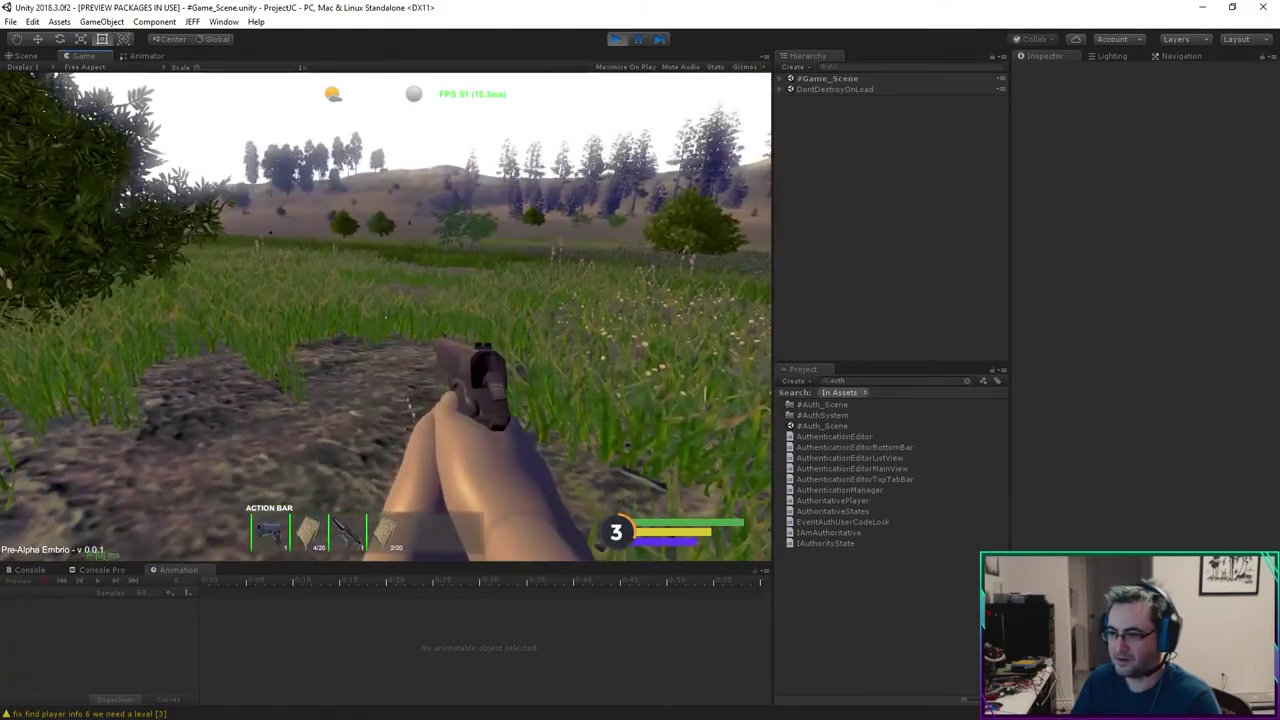
key(w)
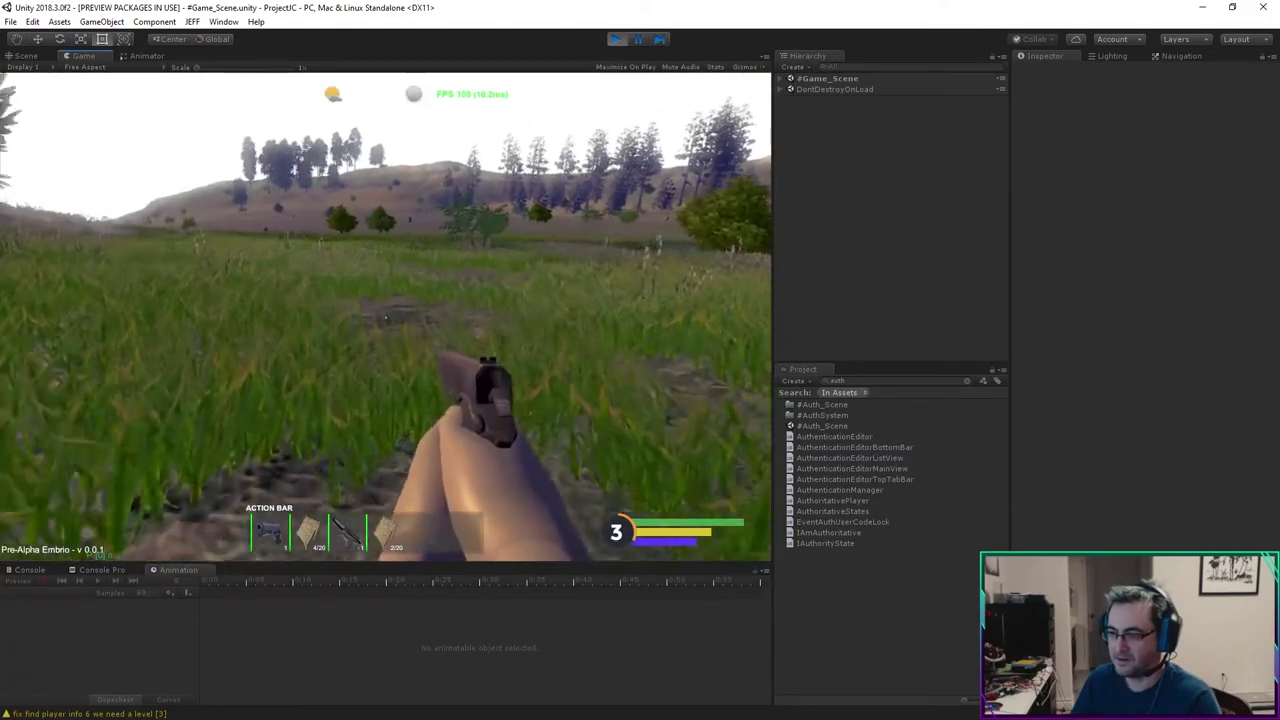
key(w)
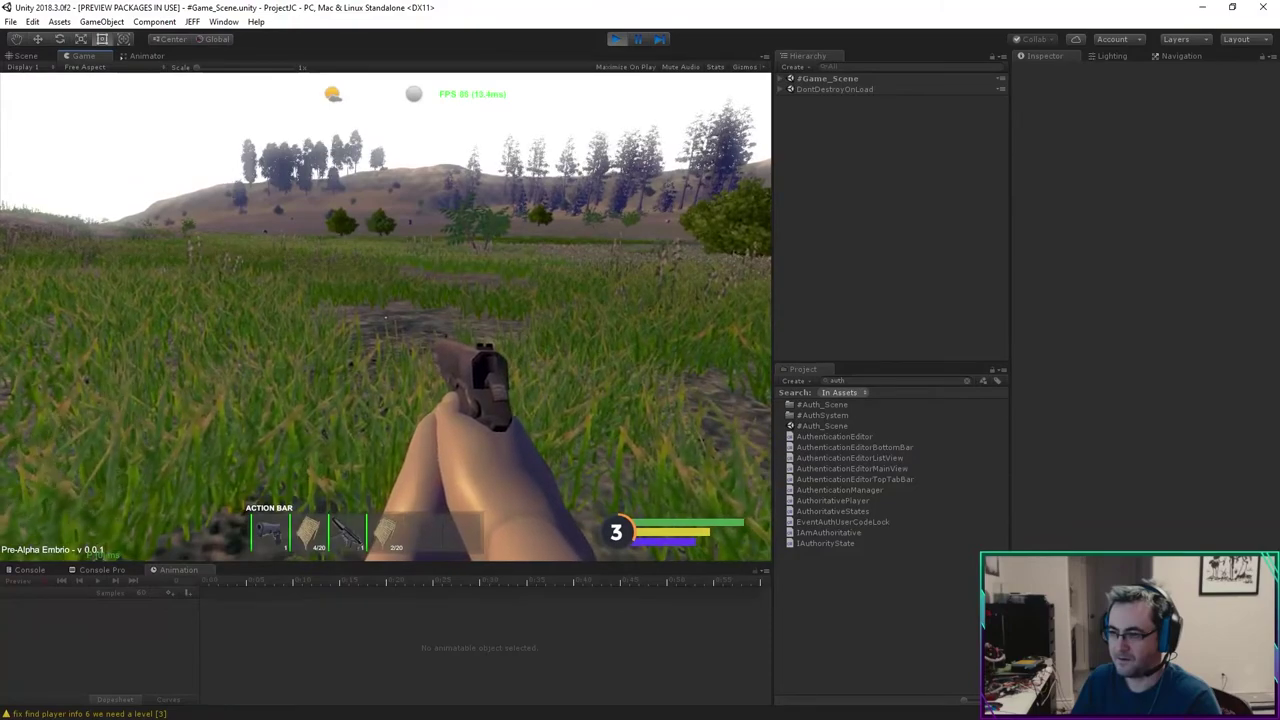
key(w)
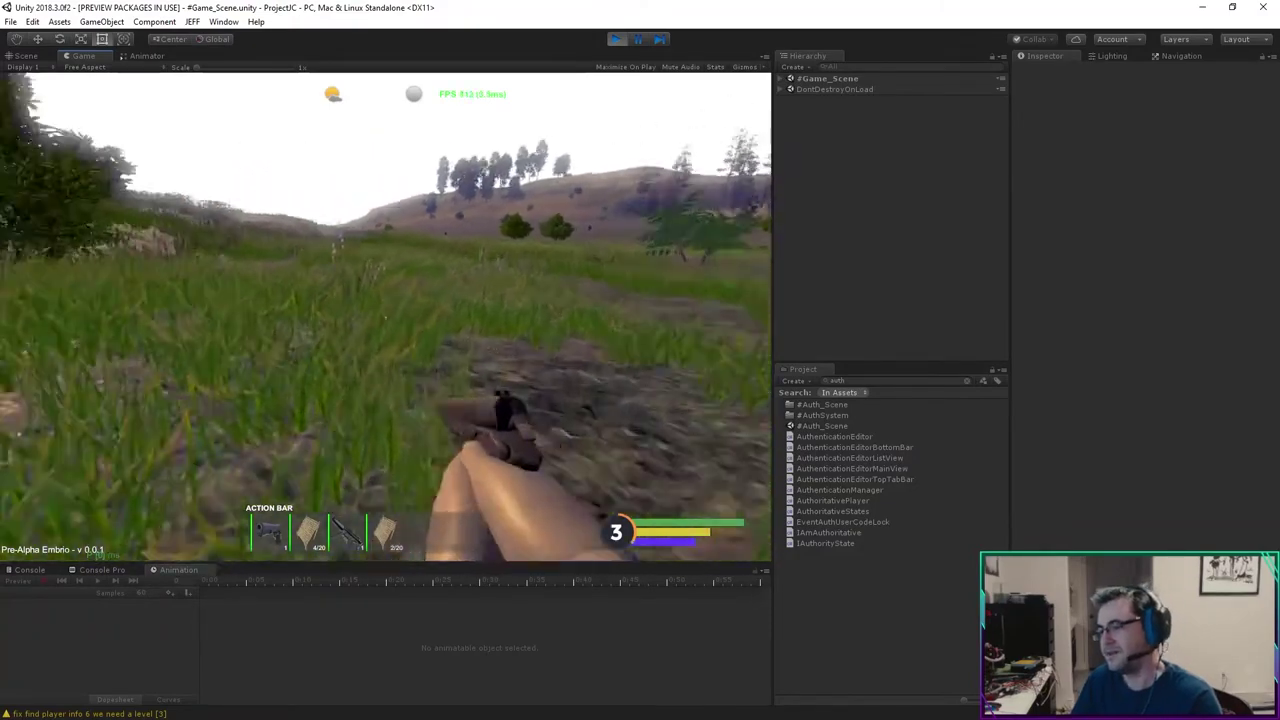
key(w)
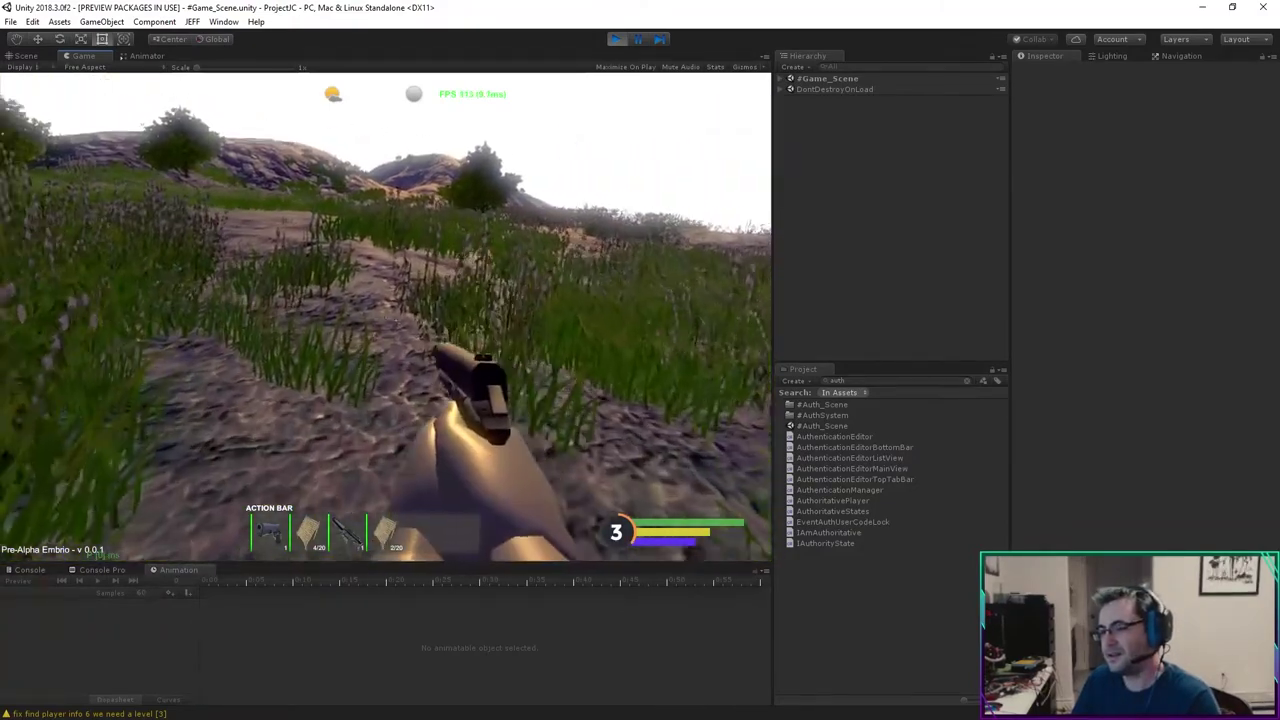
Step: Continue up the dirt path, open the inventory and crafting panel, then bring up Task Manager
key(w)
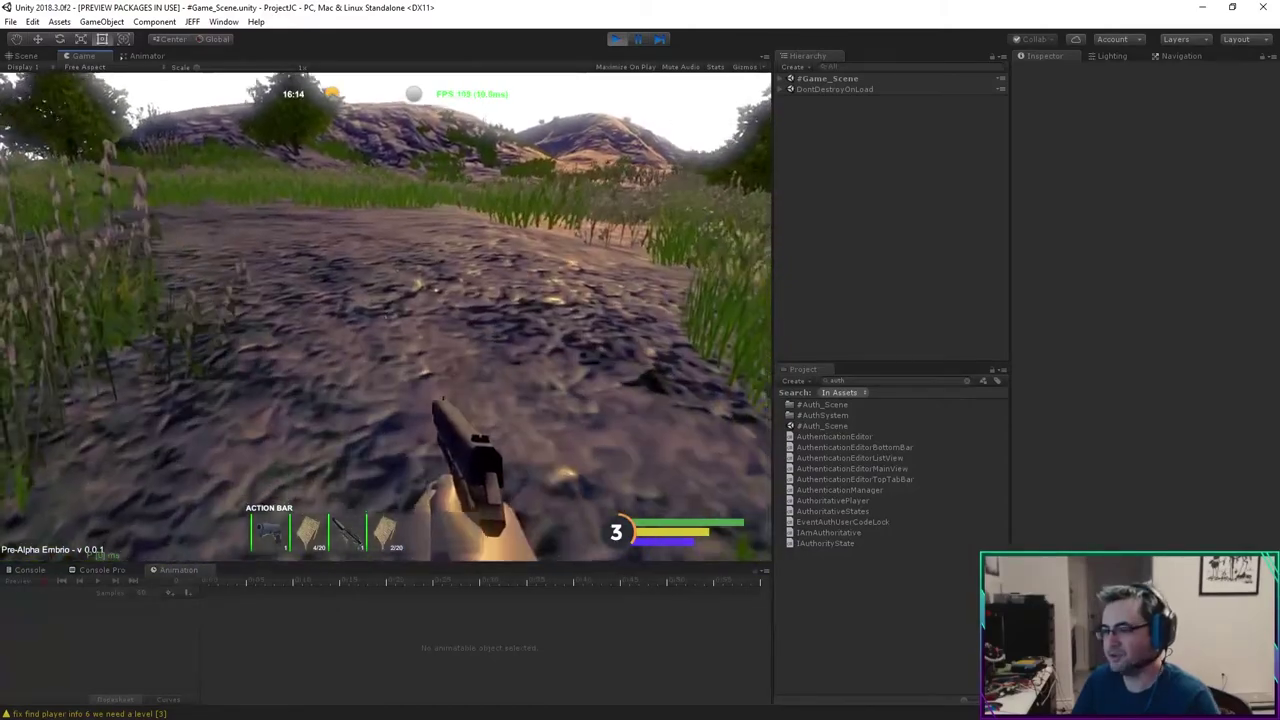
key(w)
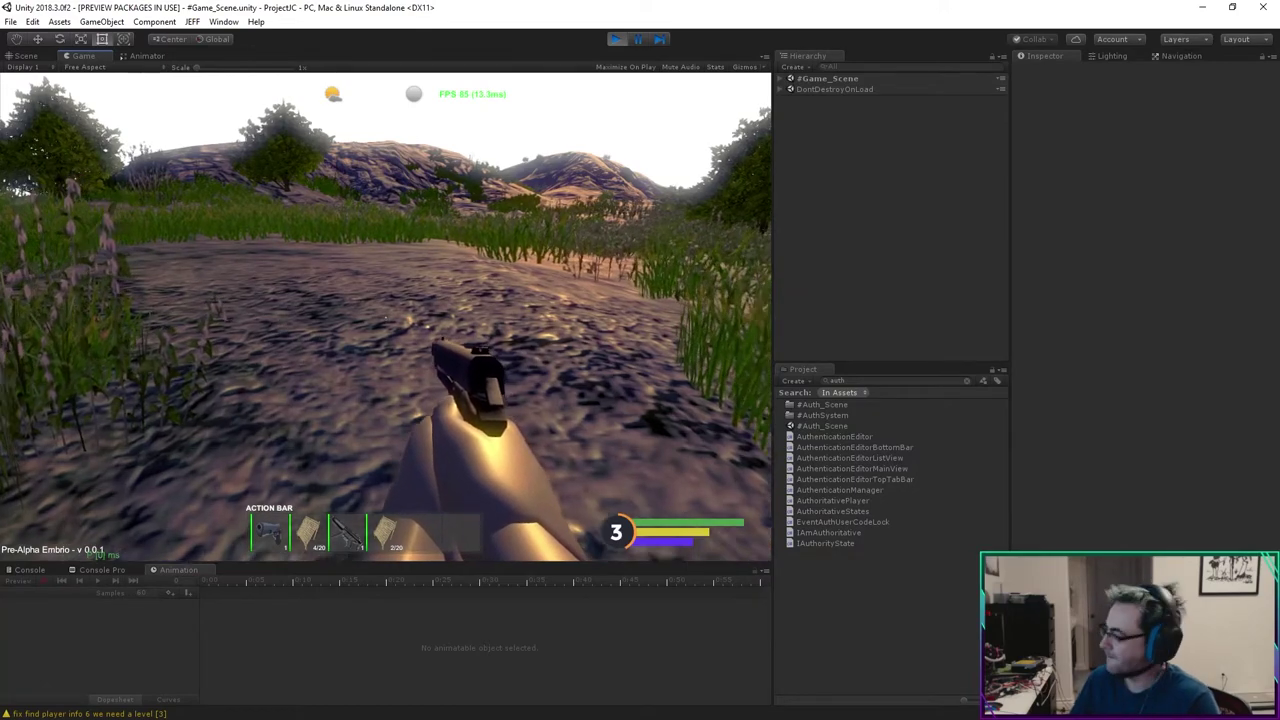
key(Tab)
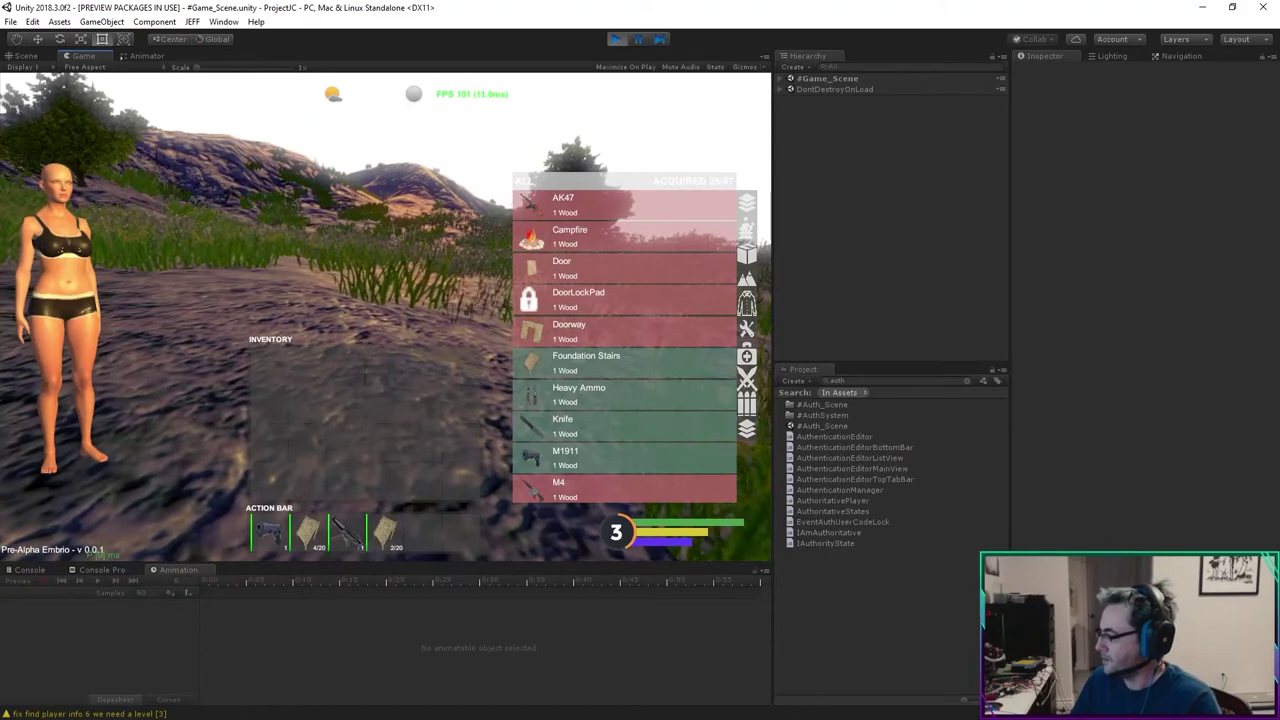
key(ctrl+shift+Escape)
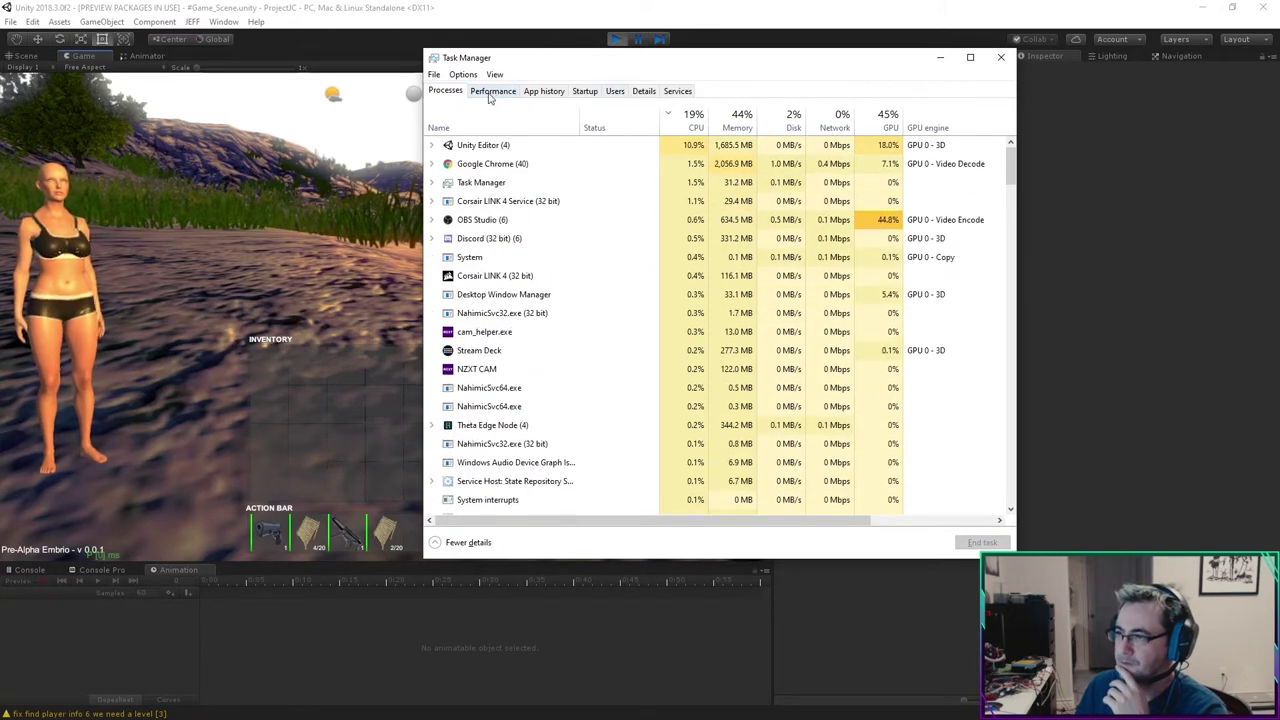
Step: View the Ethernet throughput graph in Task Manager's Performance tab, then close Task Manager
click(491, 93)
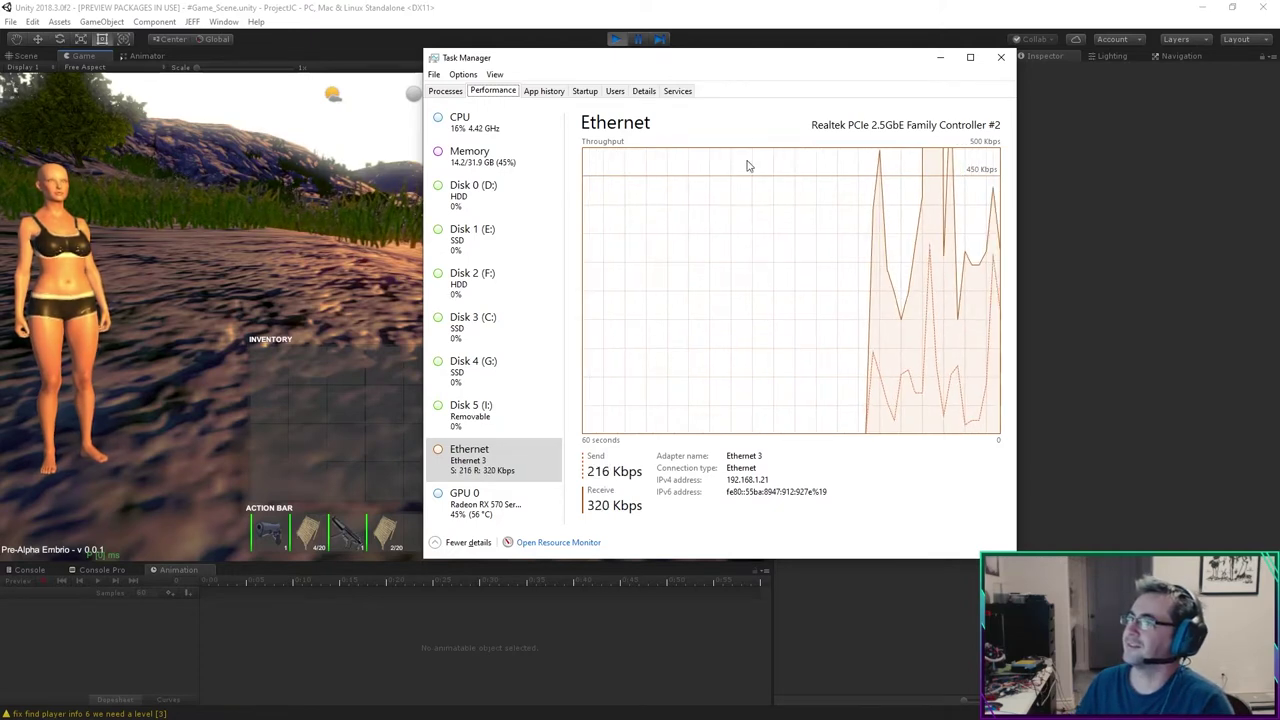
key(alt+Tab)
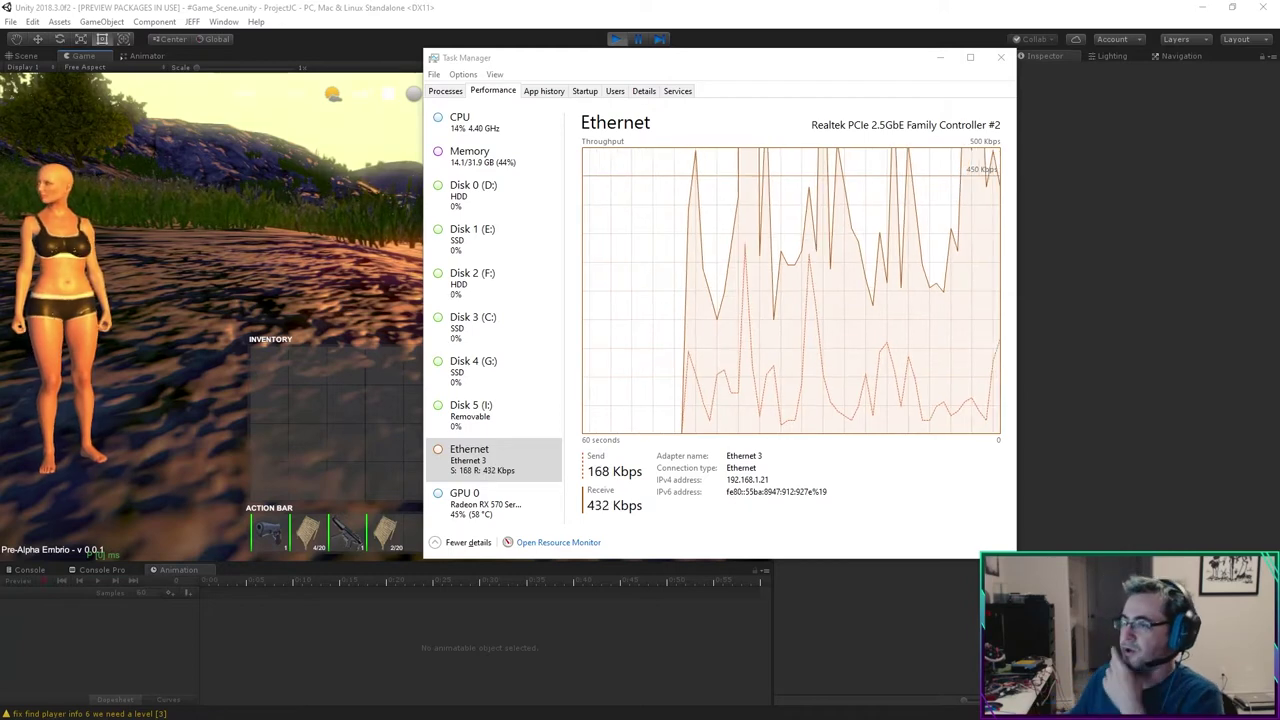
click(1000, 57)
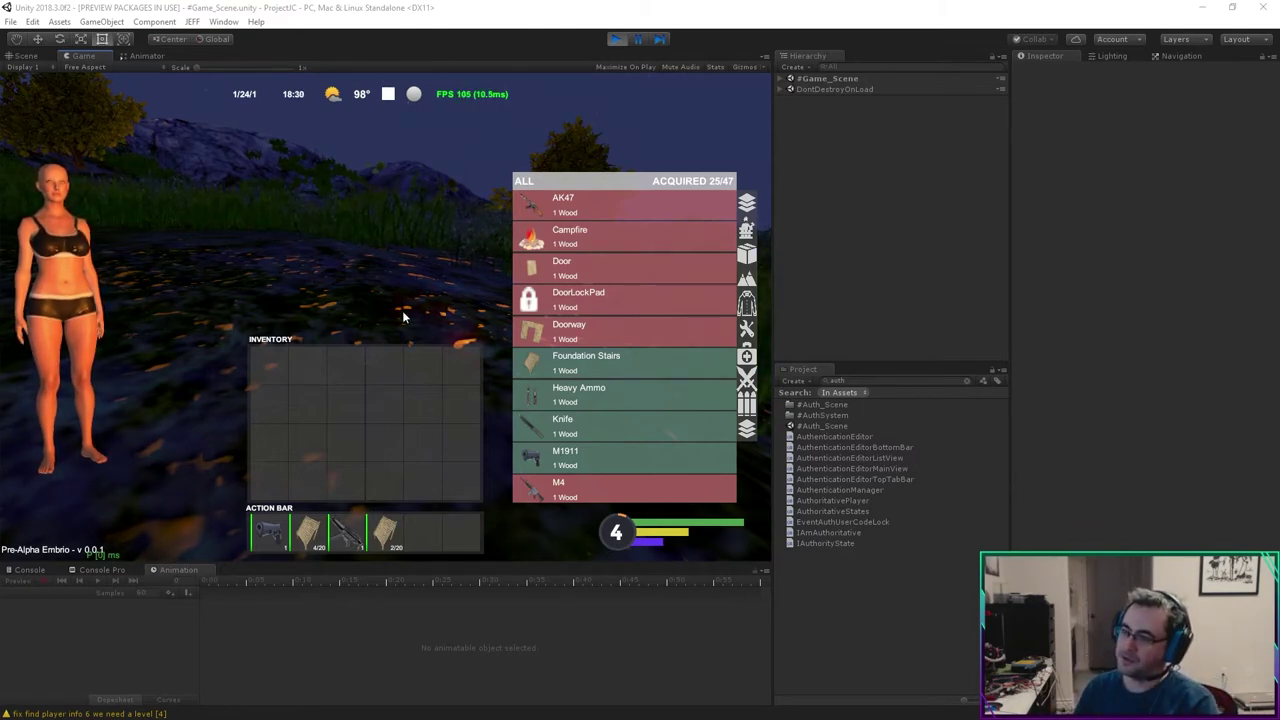
Step: Close the inventory and resume first-person play in the night scene
key(Tab)
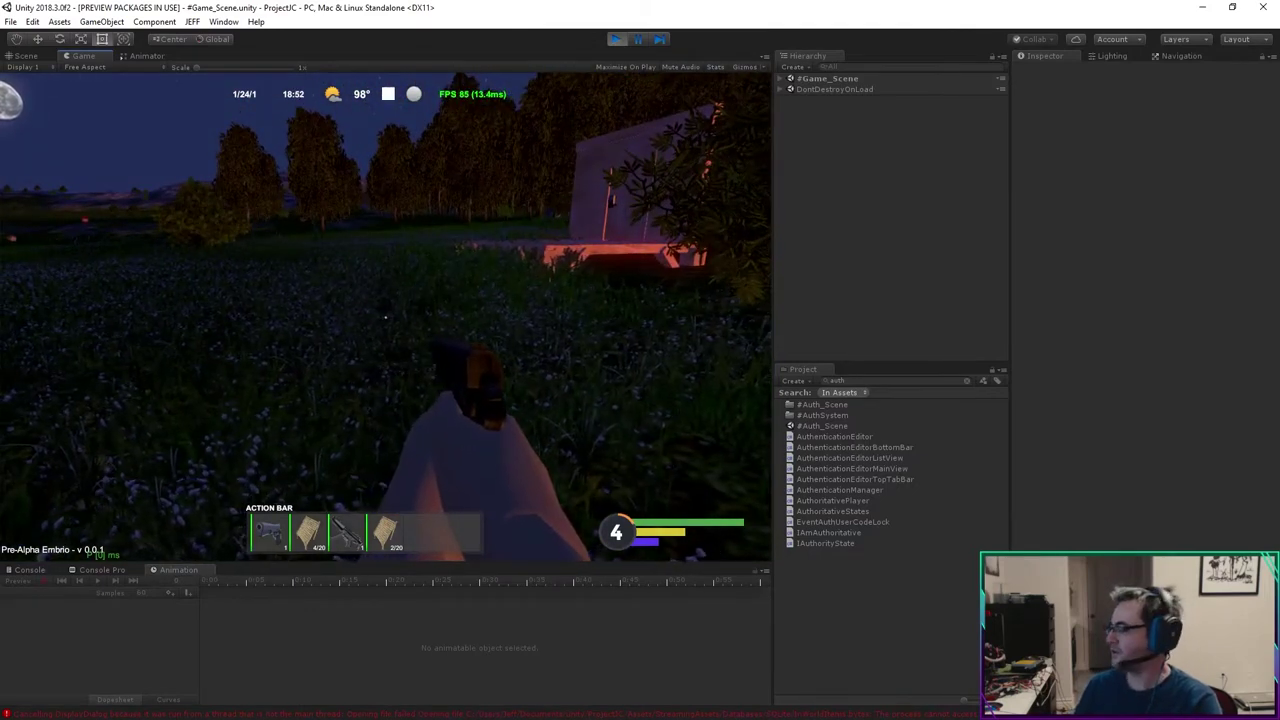
Step: Walk the player up to the building's keypad door, then over to the wooden fence
key(w)
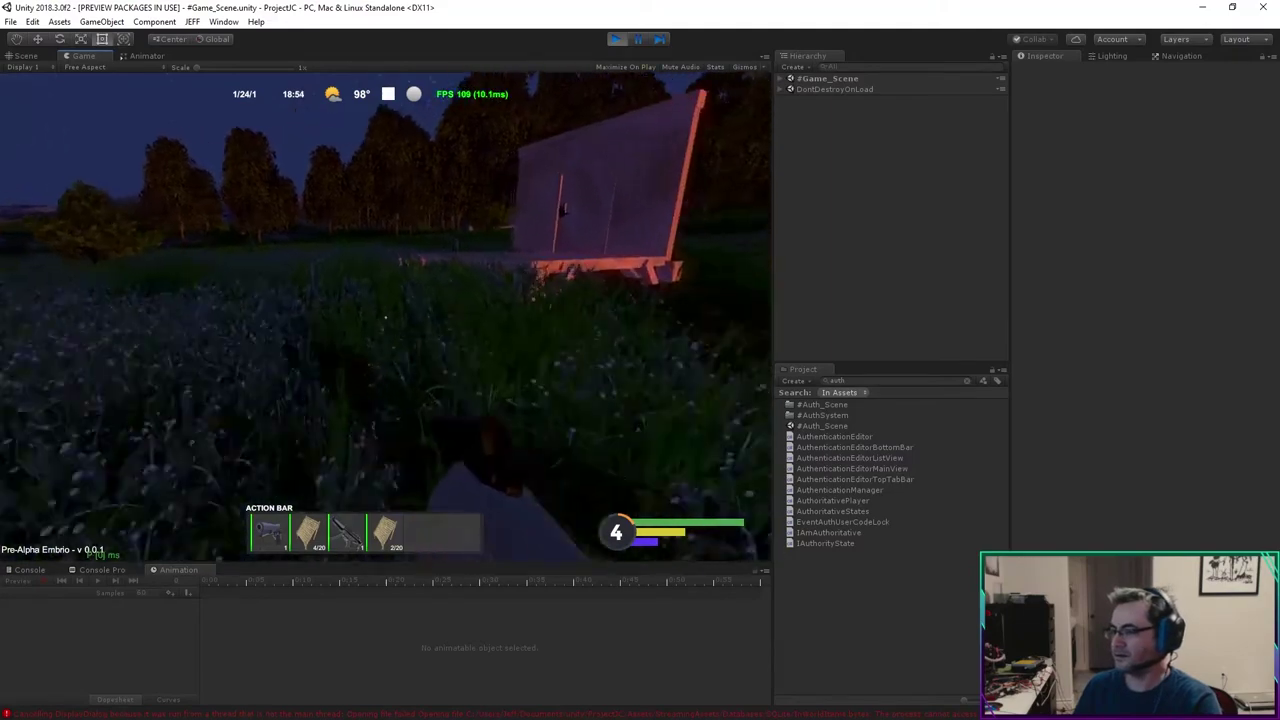
key(w)
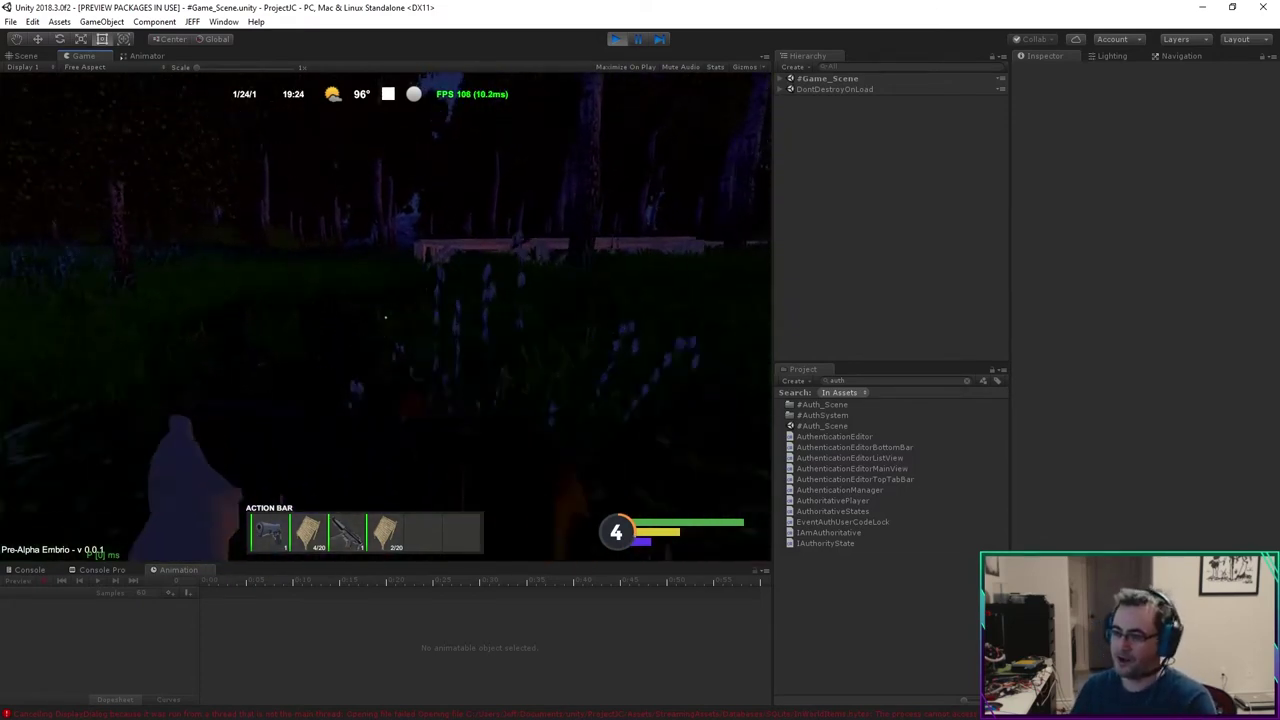
key(w)
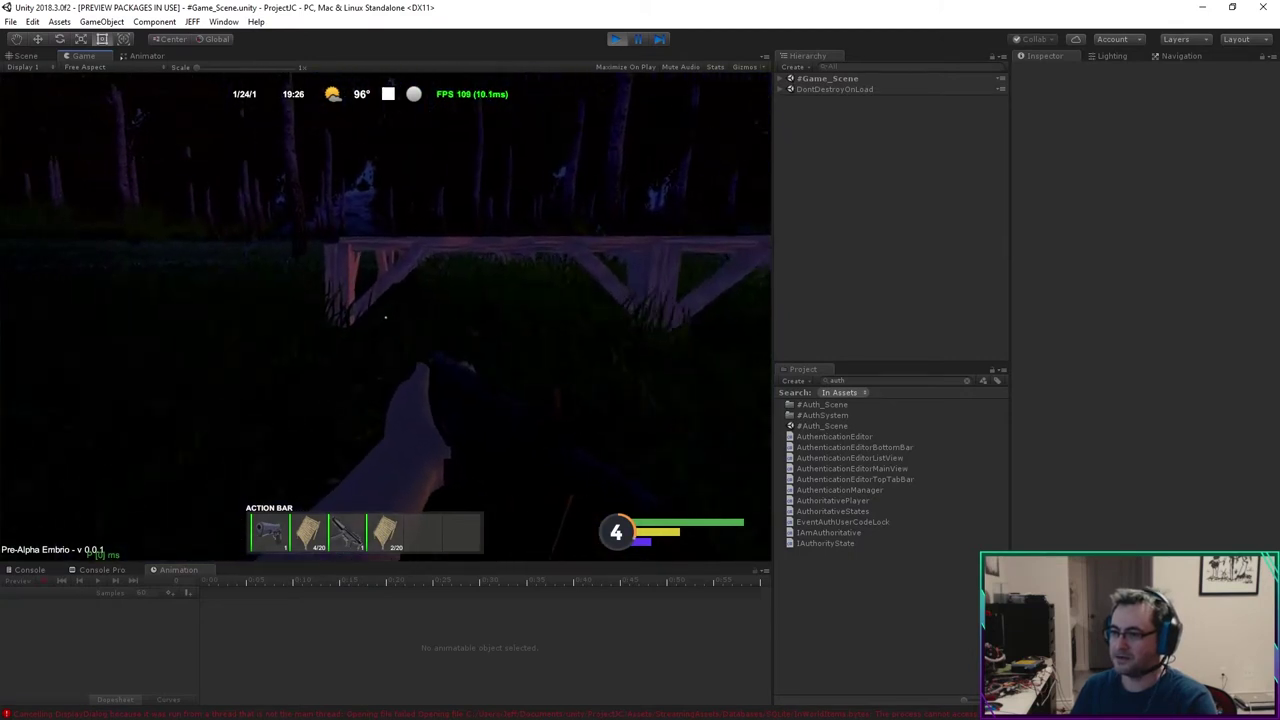
key(w)
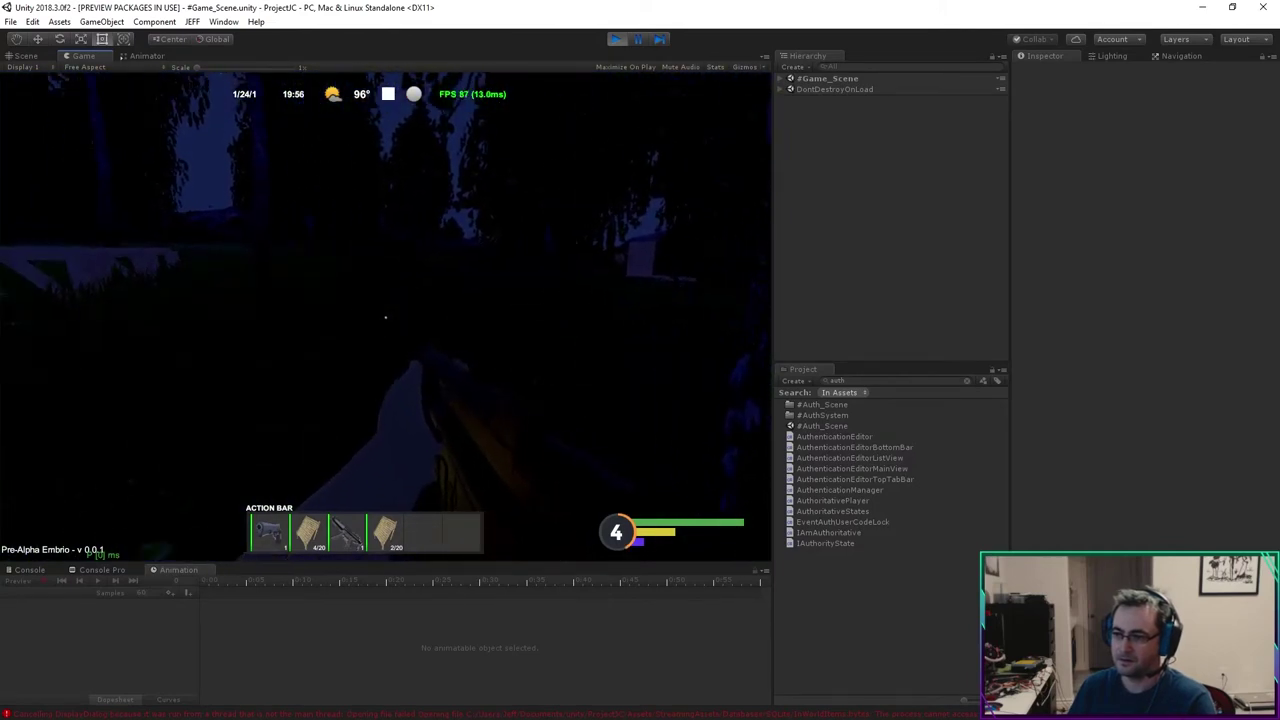
Step: Toggle the inventory and crafting panel
key(Tab)
key(Tab)
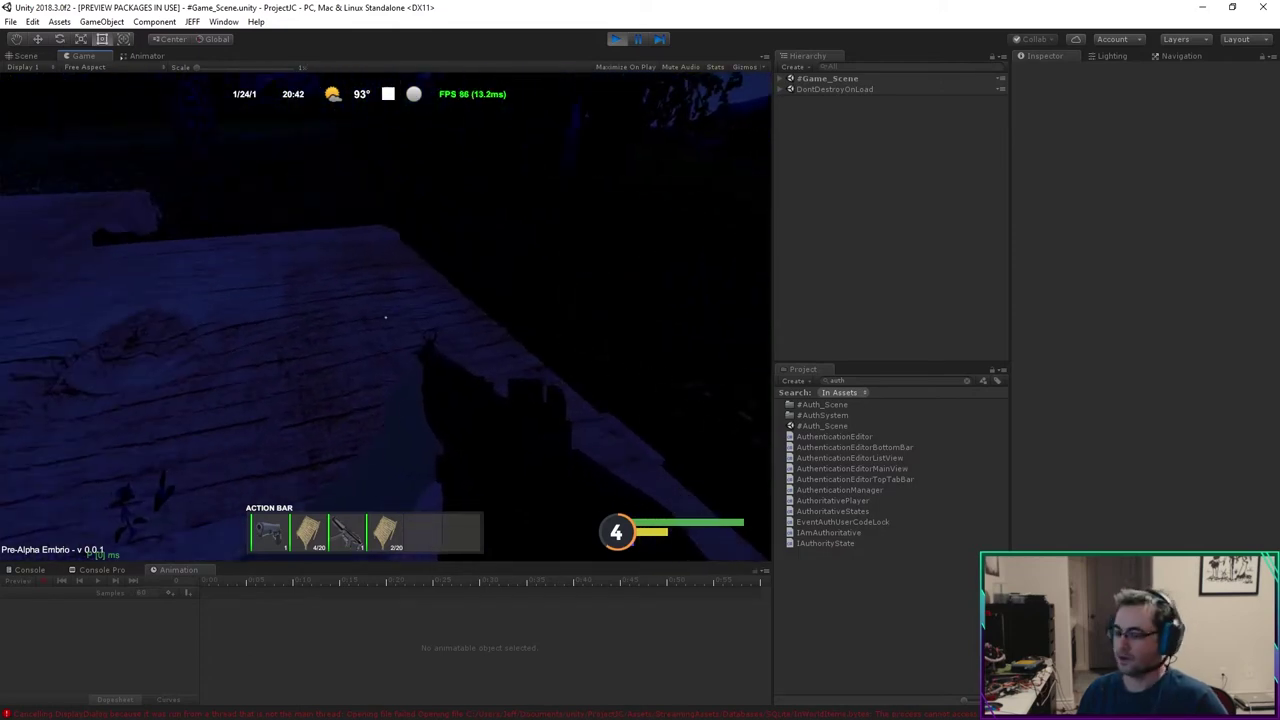
Step: Open the inventory on the night deck, showing the 25/47 crafting list
key(Tab)
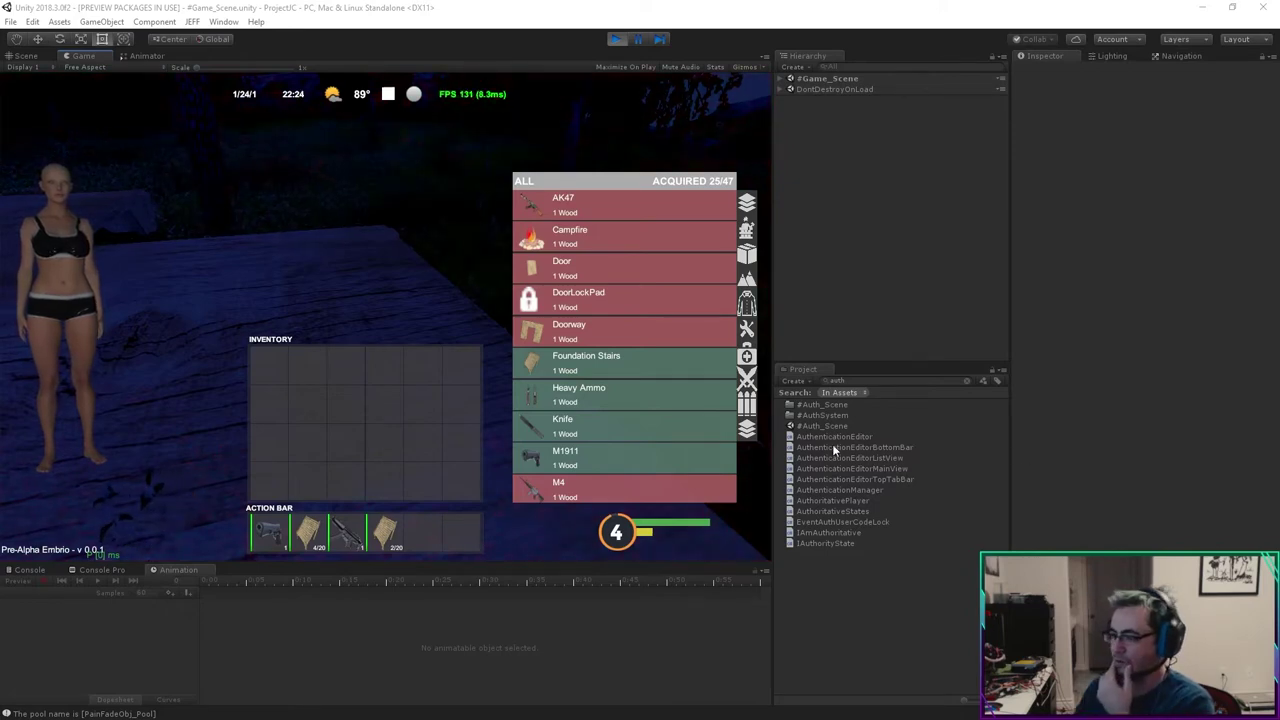
Step: Refocus the running game and toggle the inventory closed, then reopen it with the 25/47 crafting list
click(408, 293)
key(Tab)
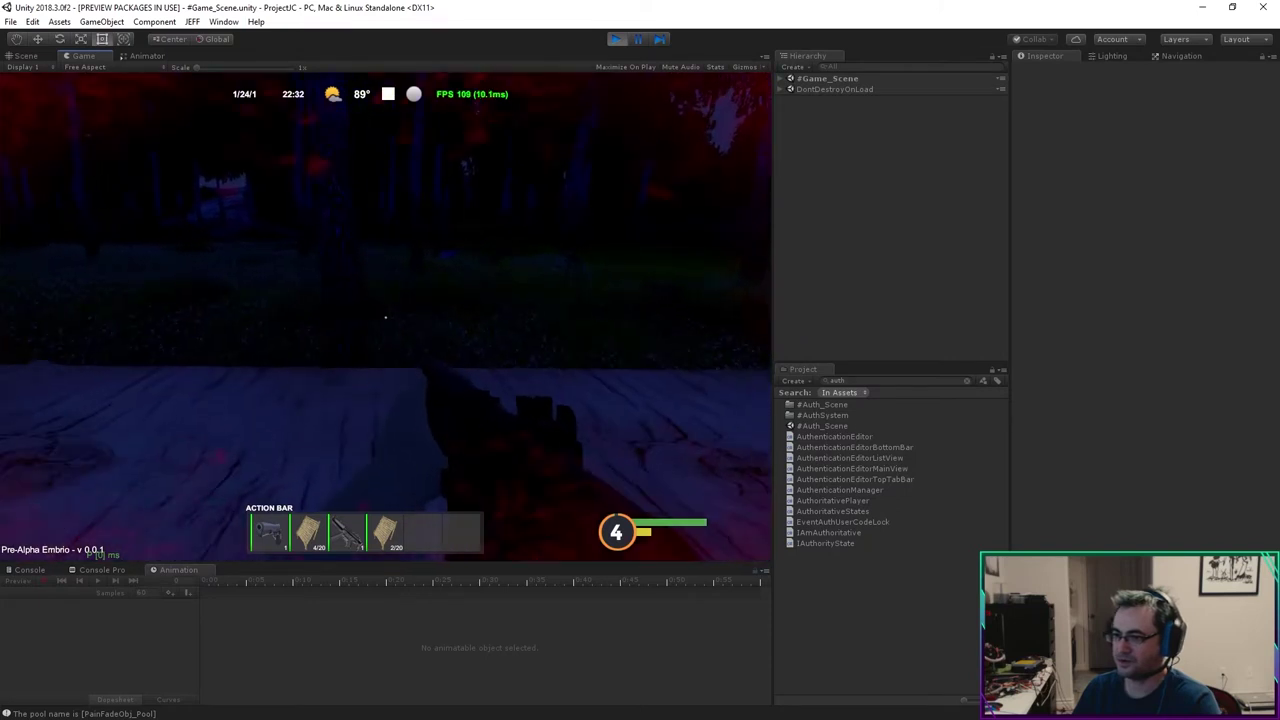
key(Tab)
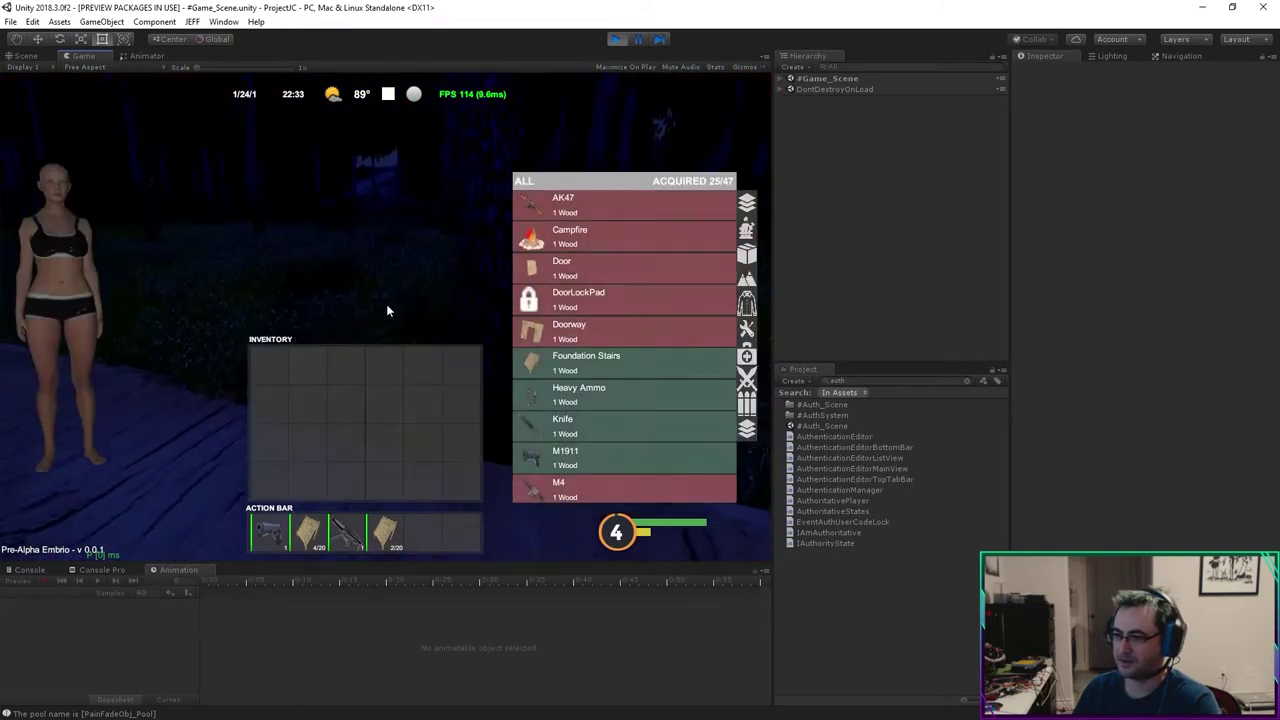
Step: Stop the play-test so #Auth_Scene returns to edit view with its settings menu
click(616, 38)
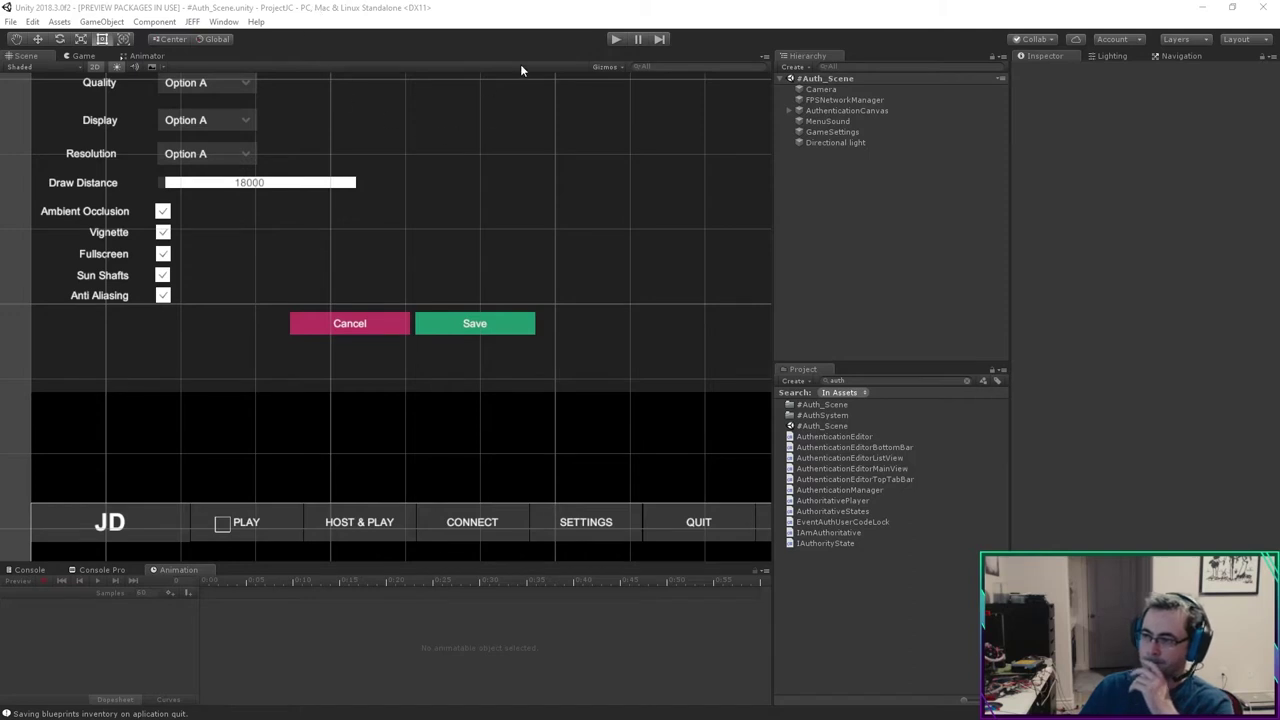
Step: Play-test the Auth scene, alter the test email by inserting '1' and 's', and log in
click(615, 39)
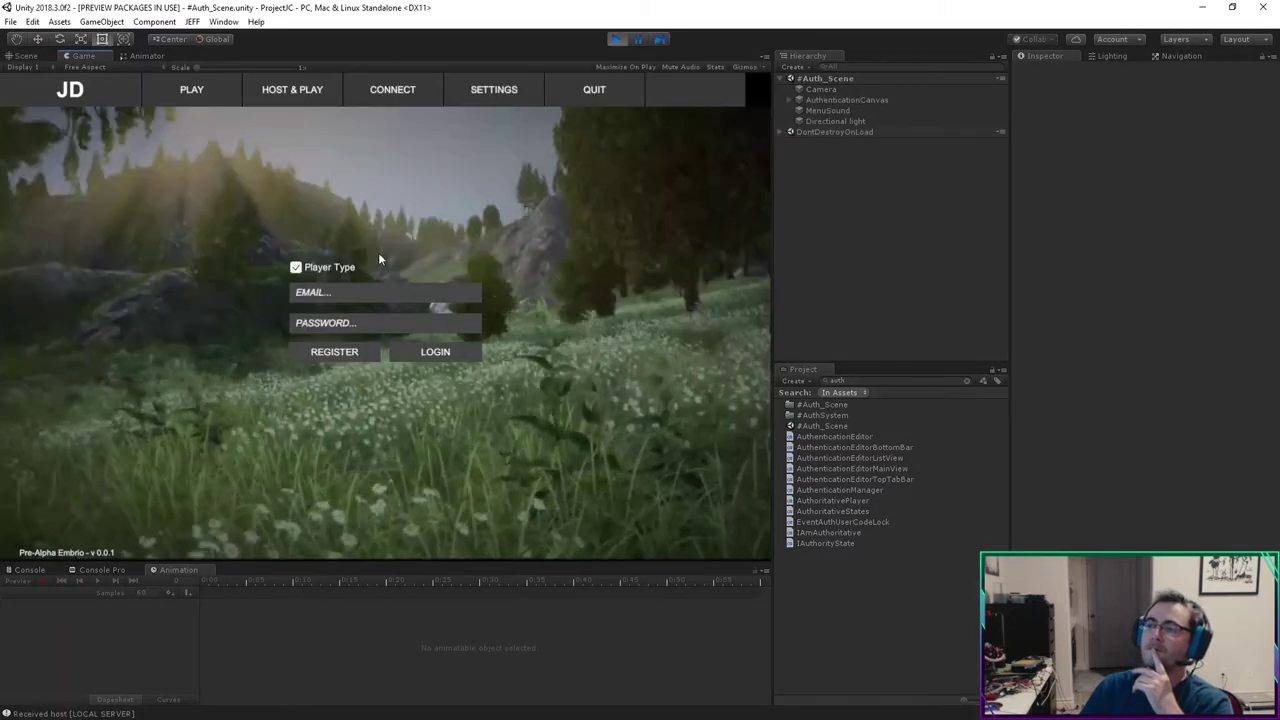
click(296, 267)
click(310, 292)
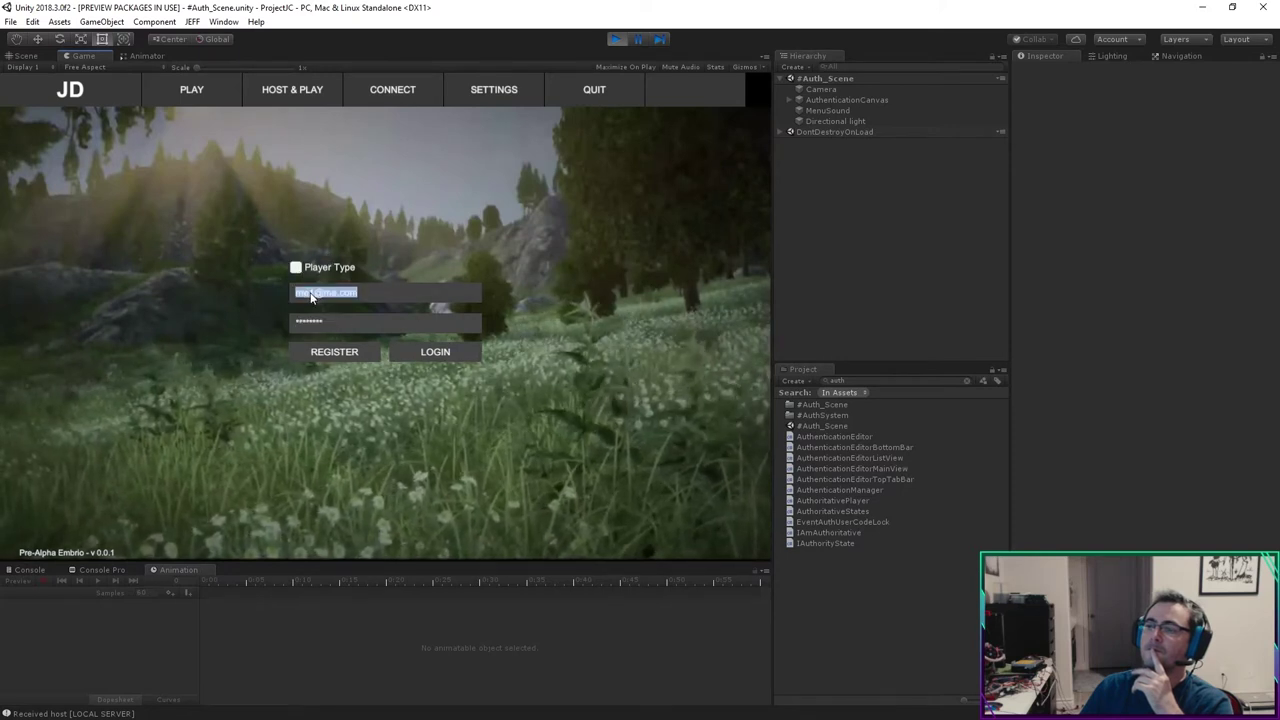
click(310, 292)
text(1)
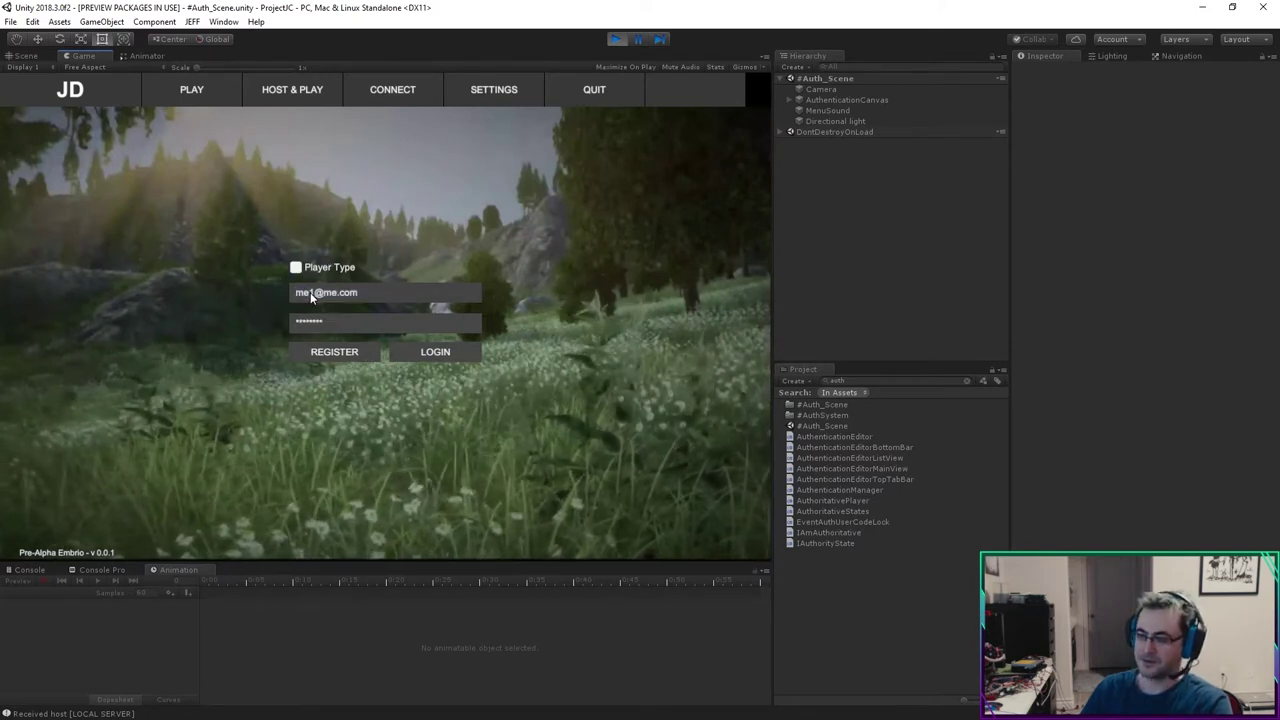
click(310, 292)
text(s)
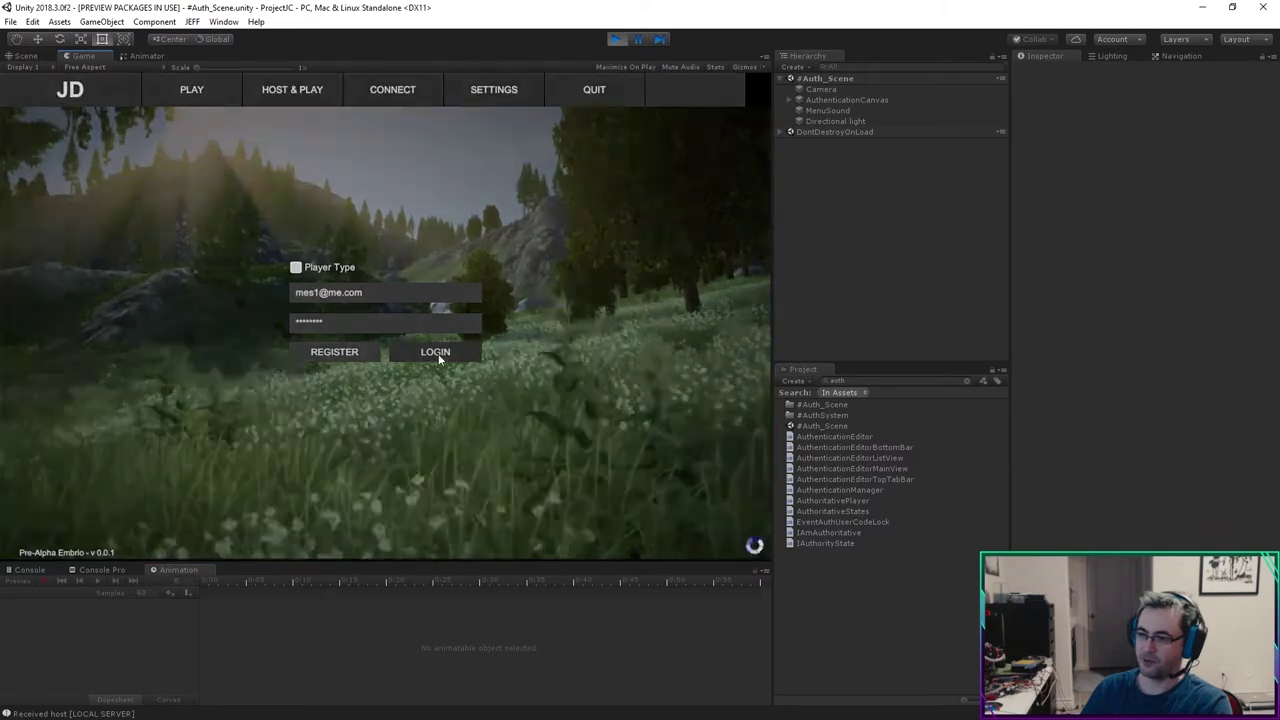
click(437, 351)
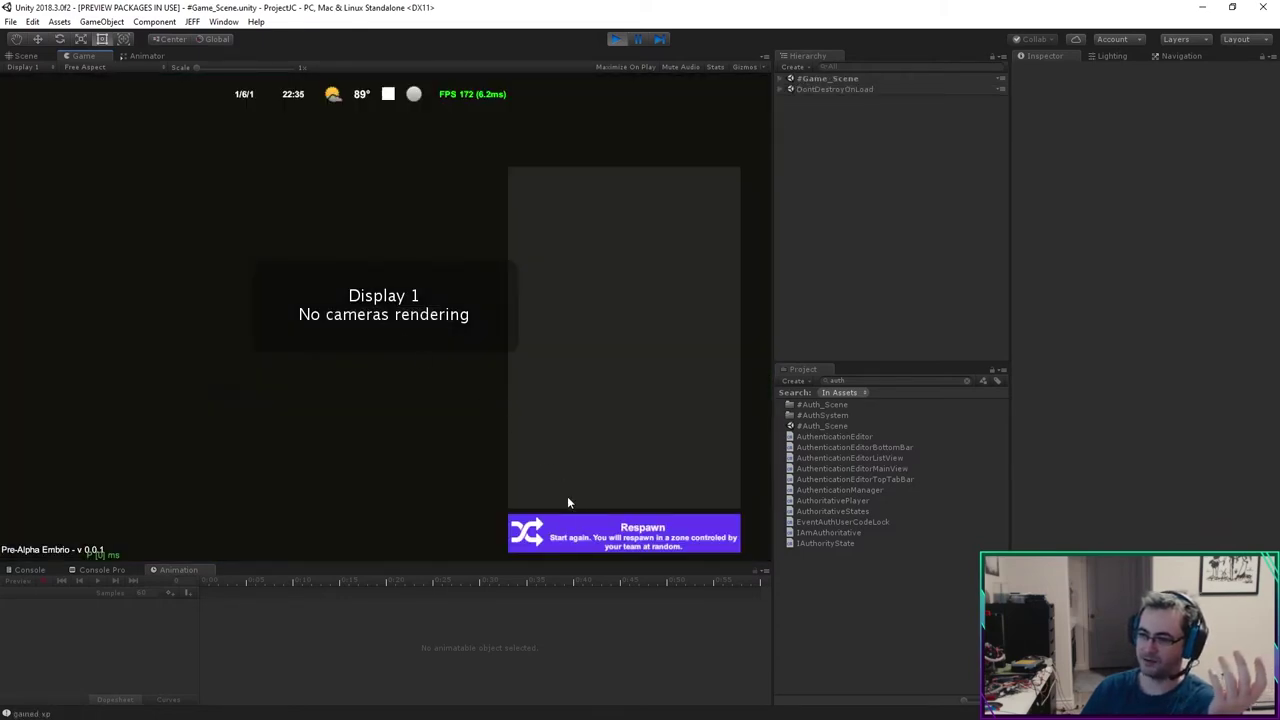
Step: Respawn into the night-time game world and open the inventory with its 25/47 crafting list
click(629, 540)
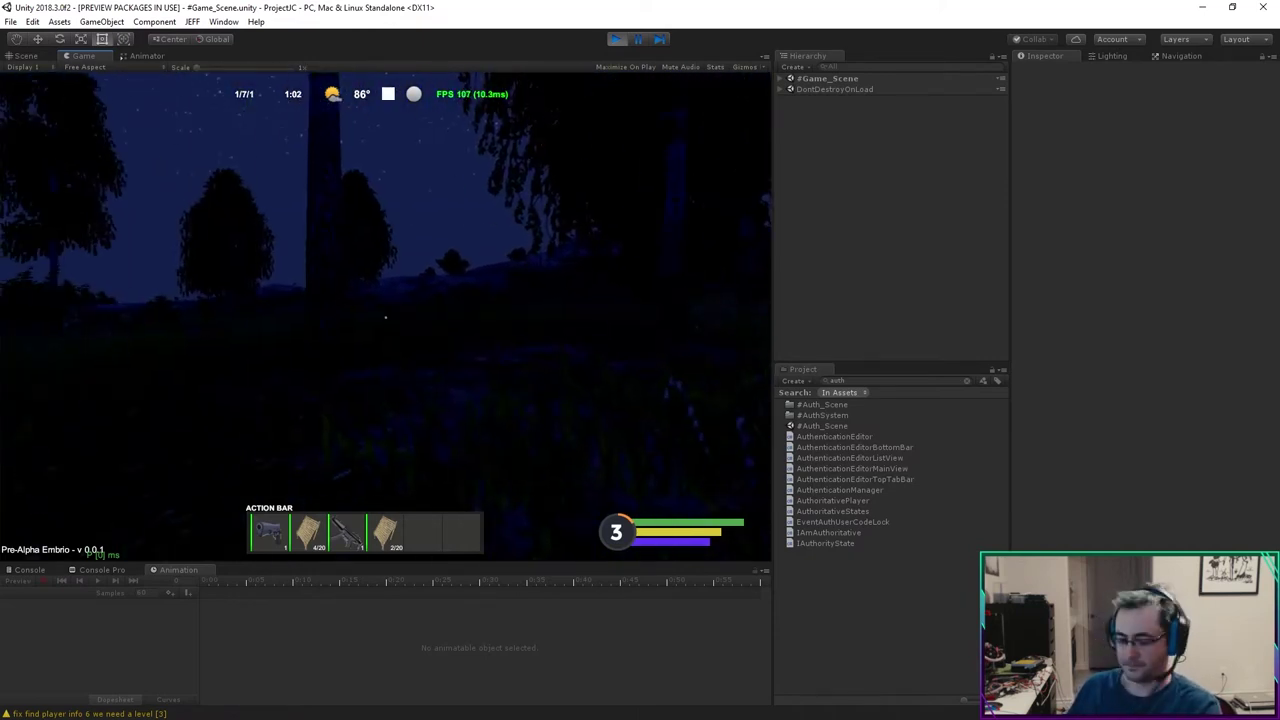
key(Tab)
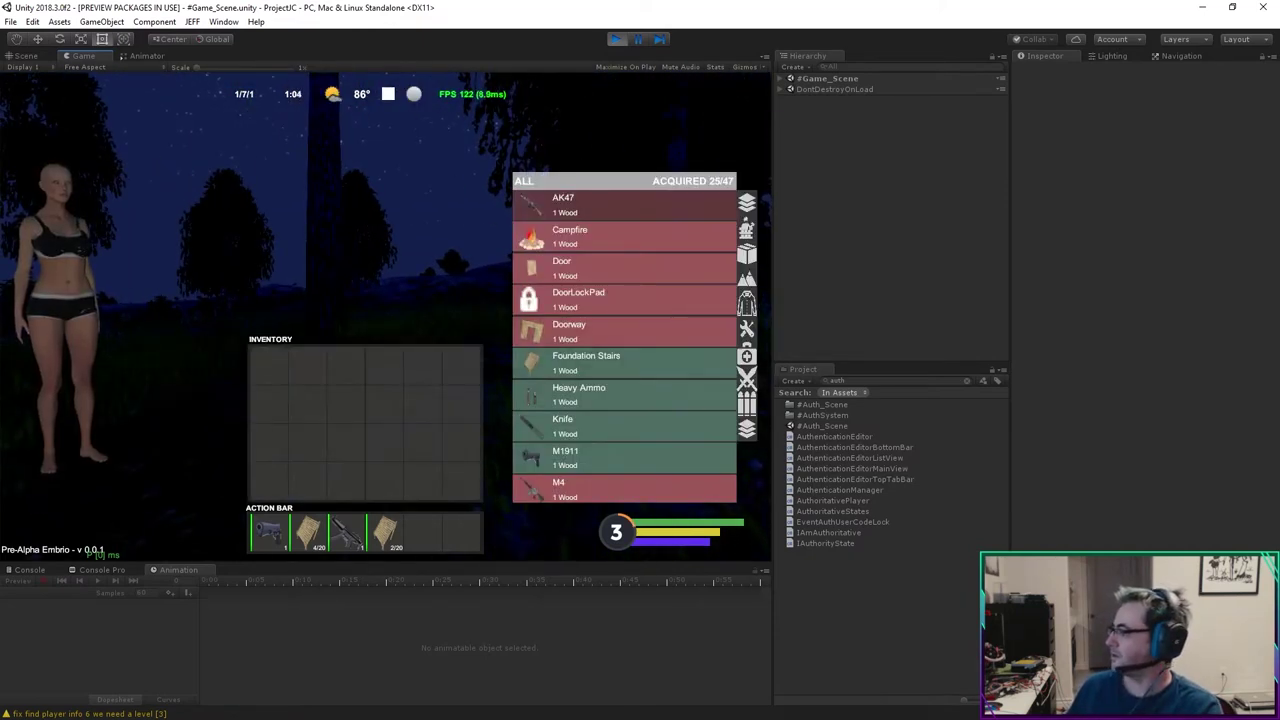
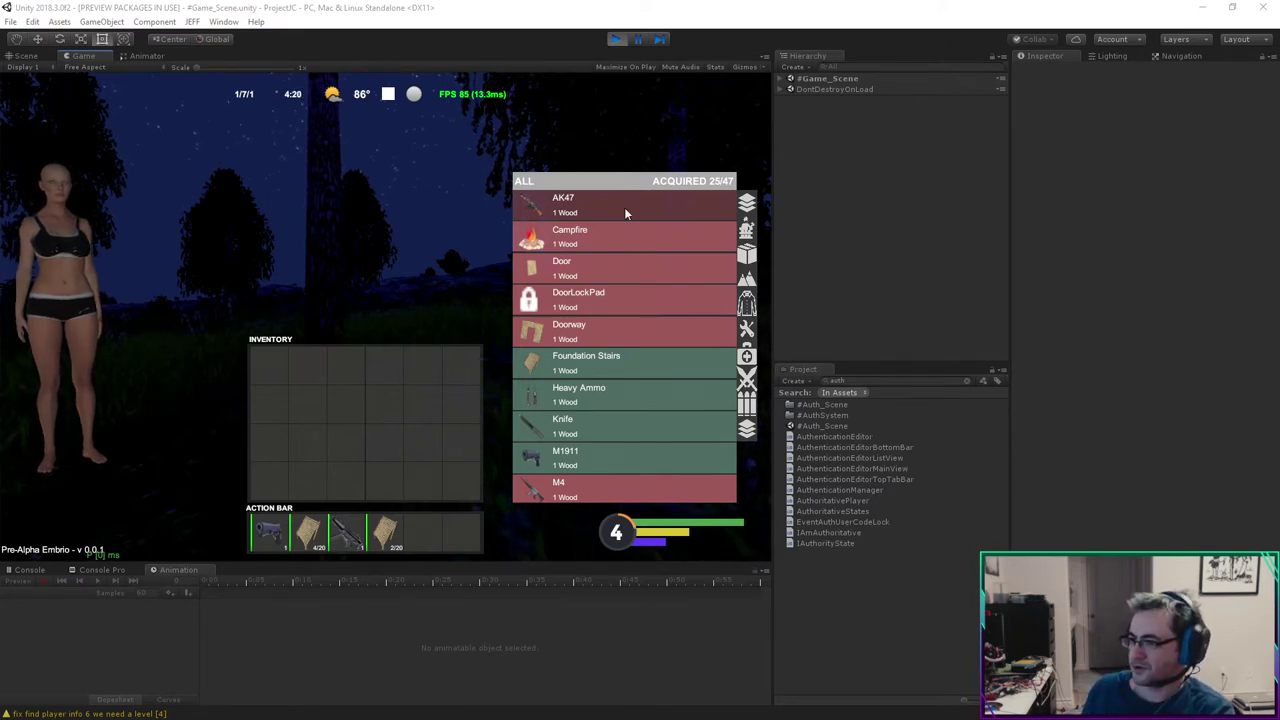
Step: Close the inventory and crafting list with Tab, leaving only the action bar over the night forest
key(Tab)
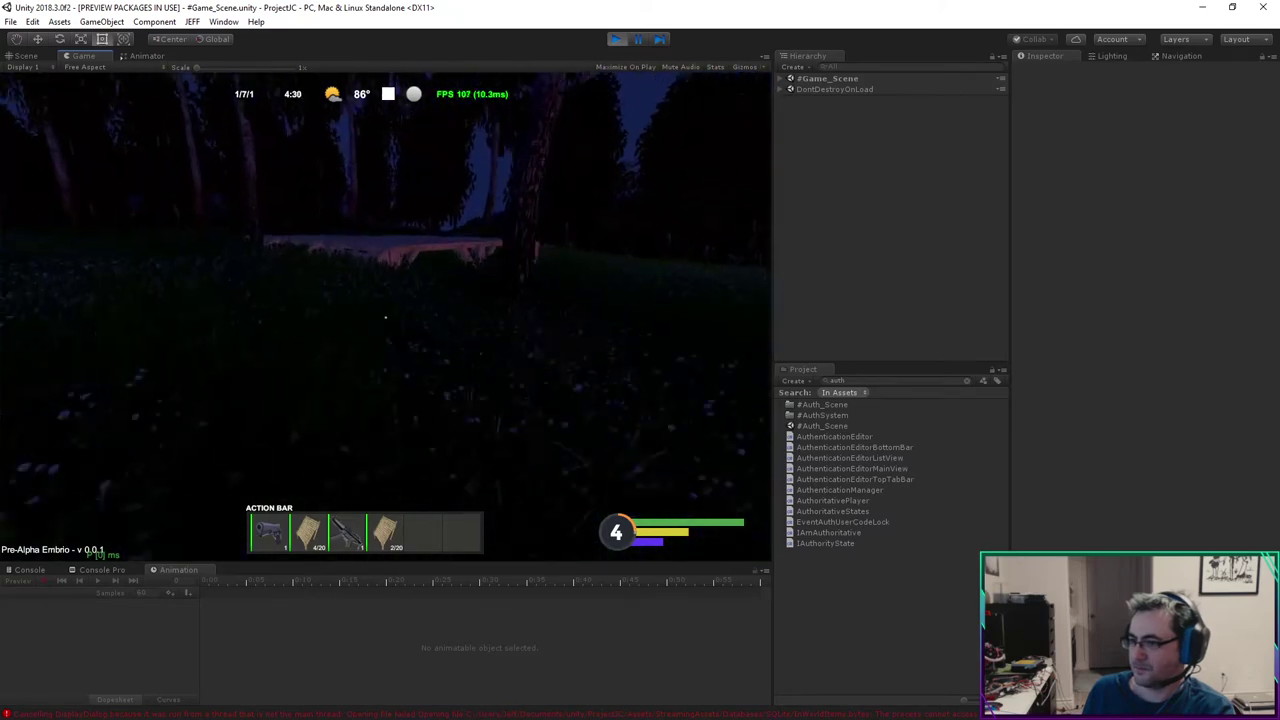
Step: Walk across the wooden platform toward the chair, turning away from the wall
key(w)
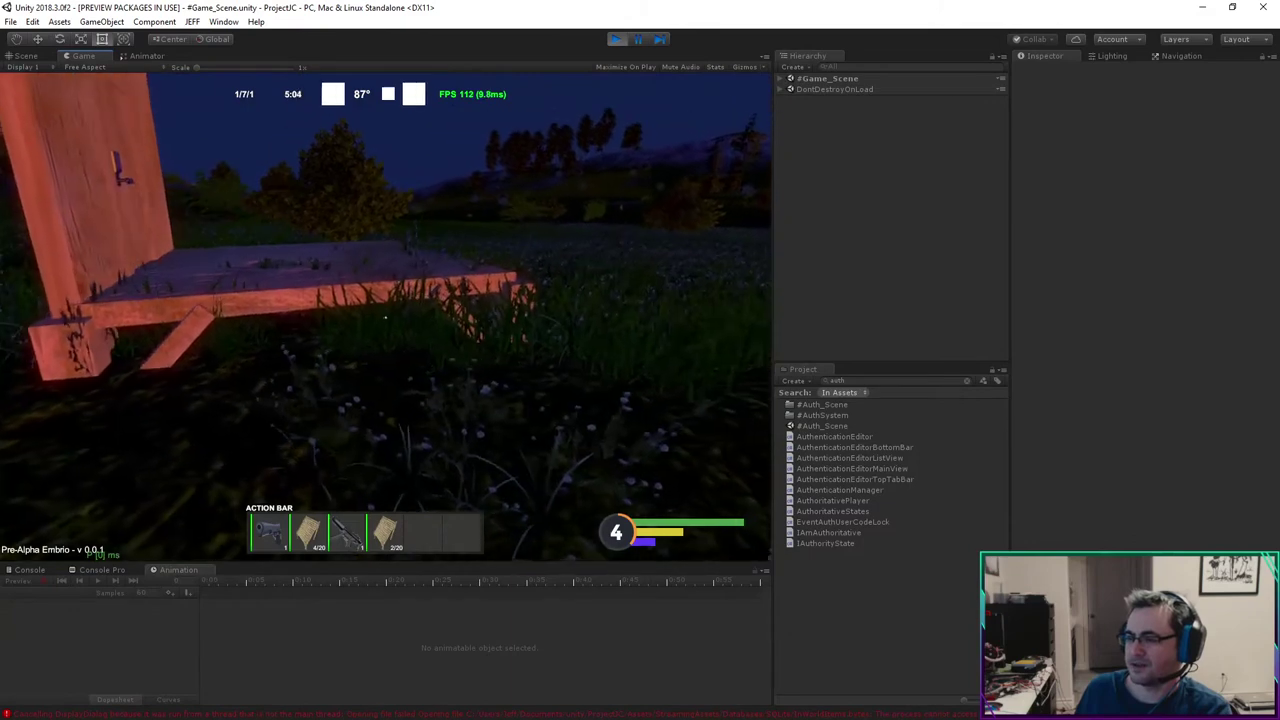
key(w)
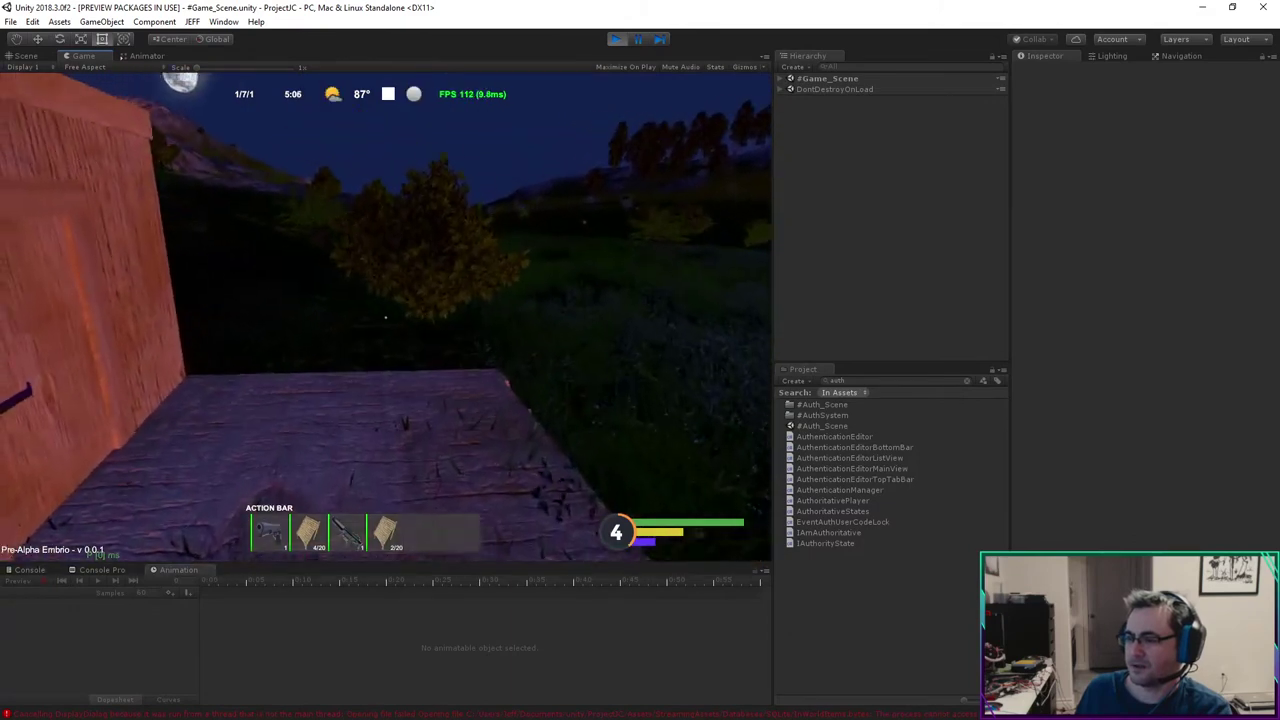
key(w)
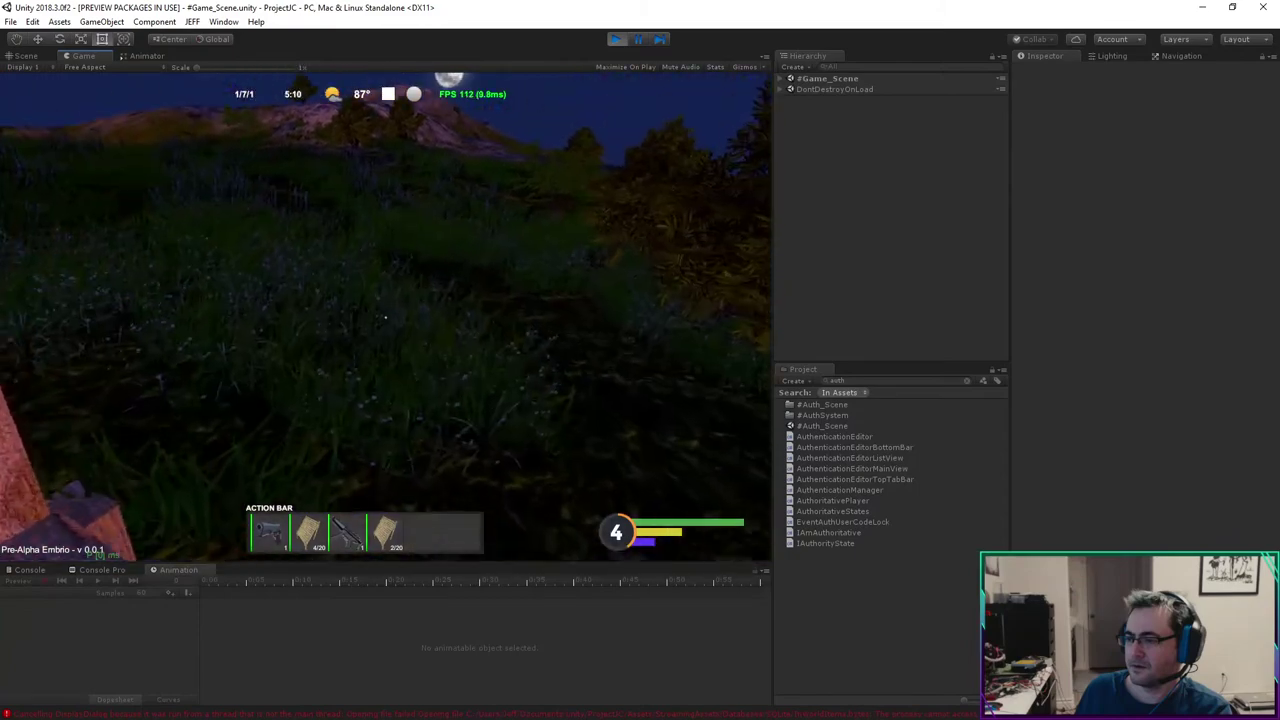
key(w)
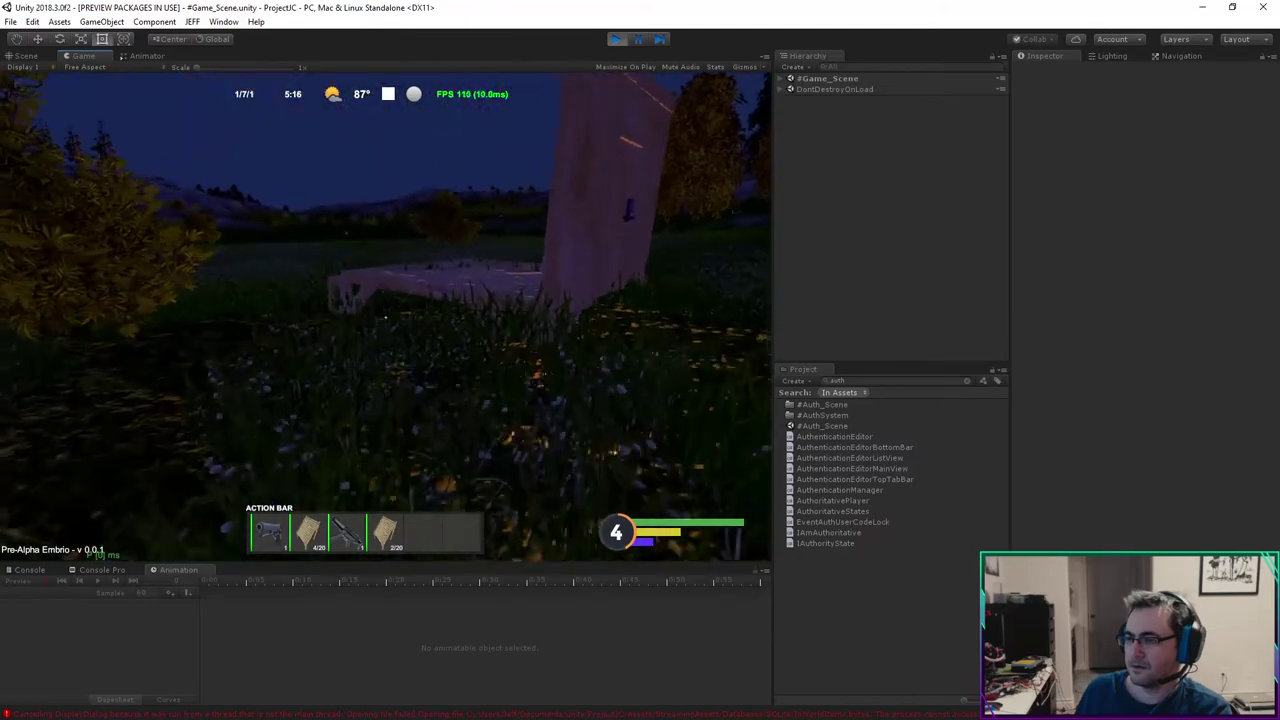
key(w)
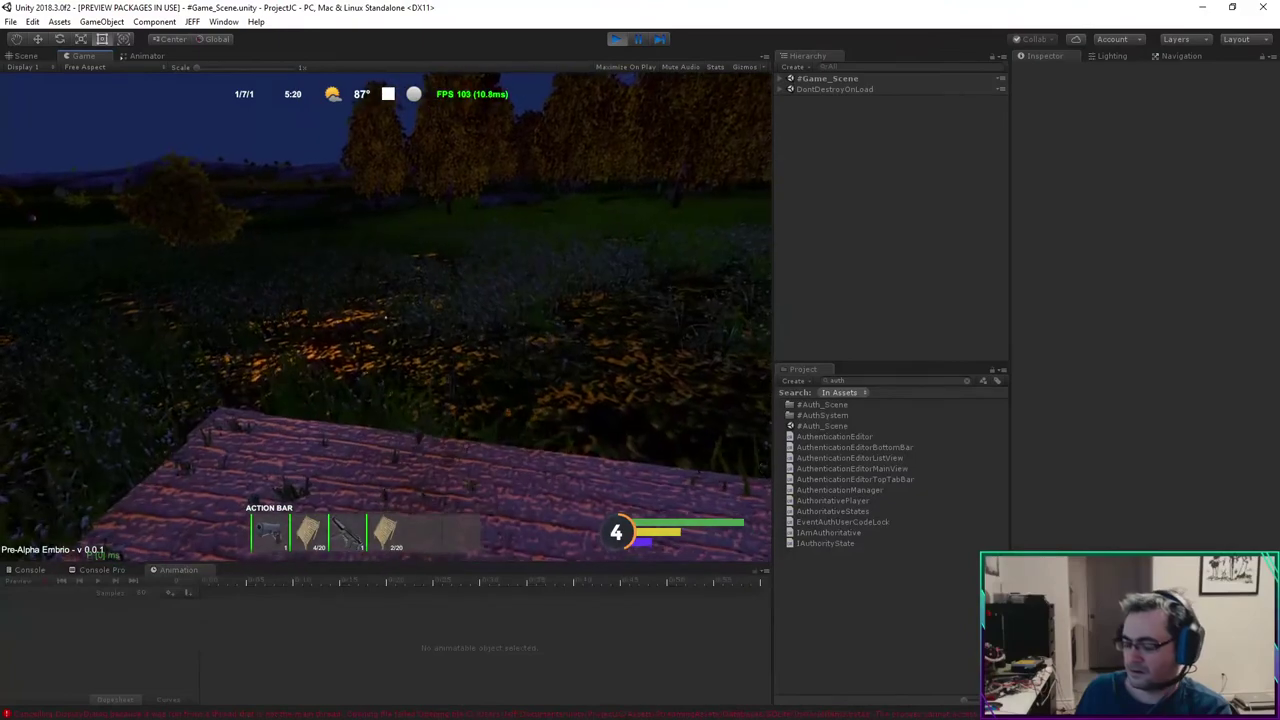
Step: Switch the held weapon to the pistol and walk to the platform's edge
key(3)
key(1)
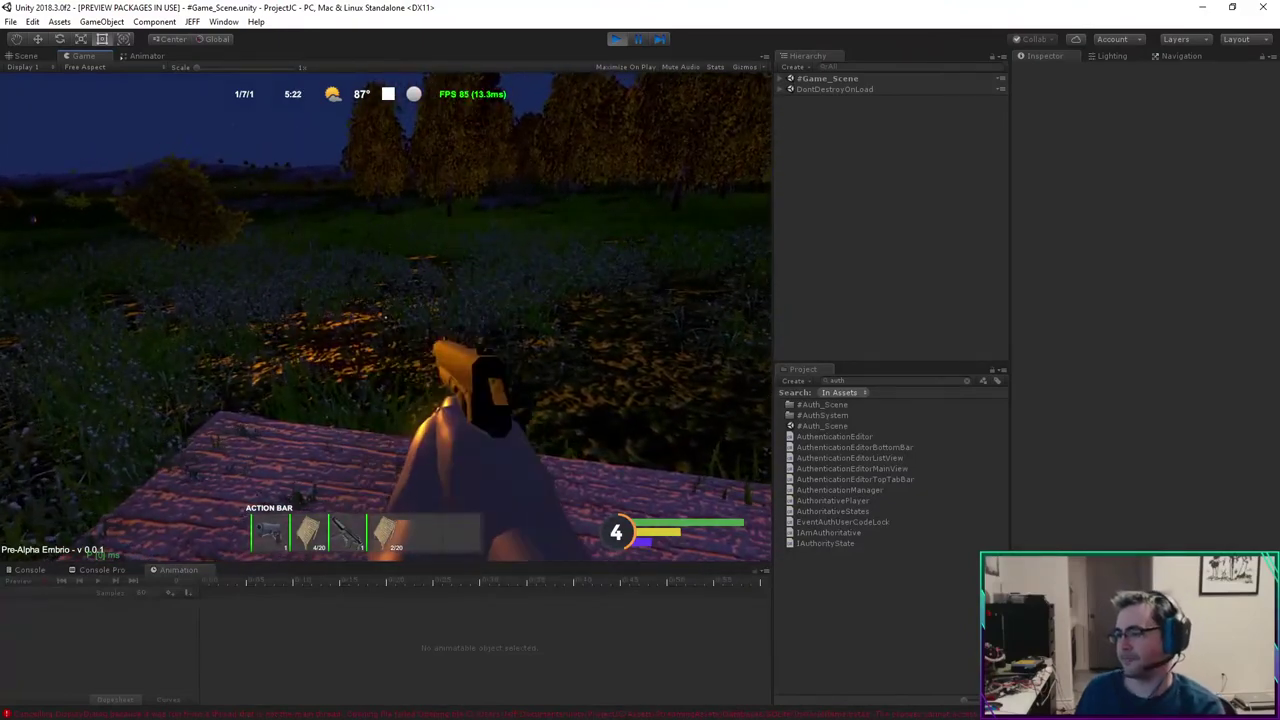
key(w)
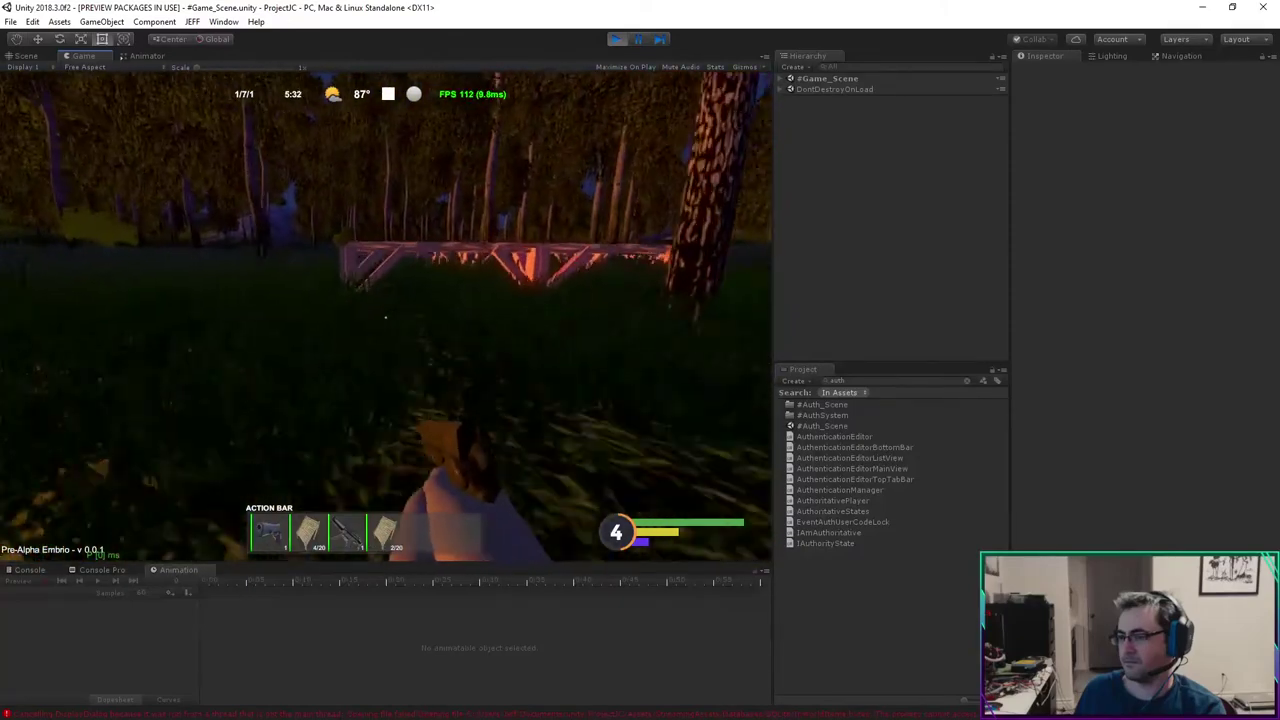
key(w)
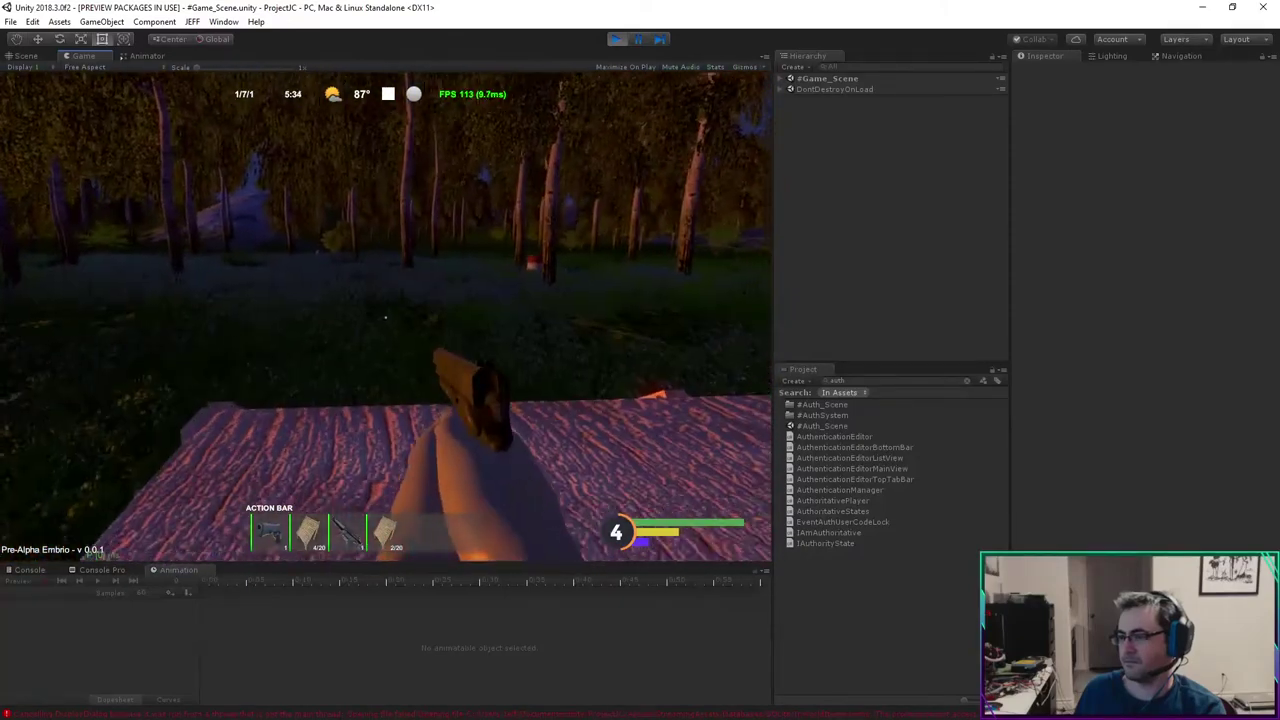
Step: Walk off the platform through the night forest past a tree, then bring up Task Manager
key(w)
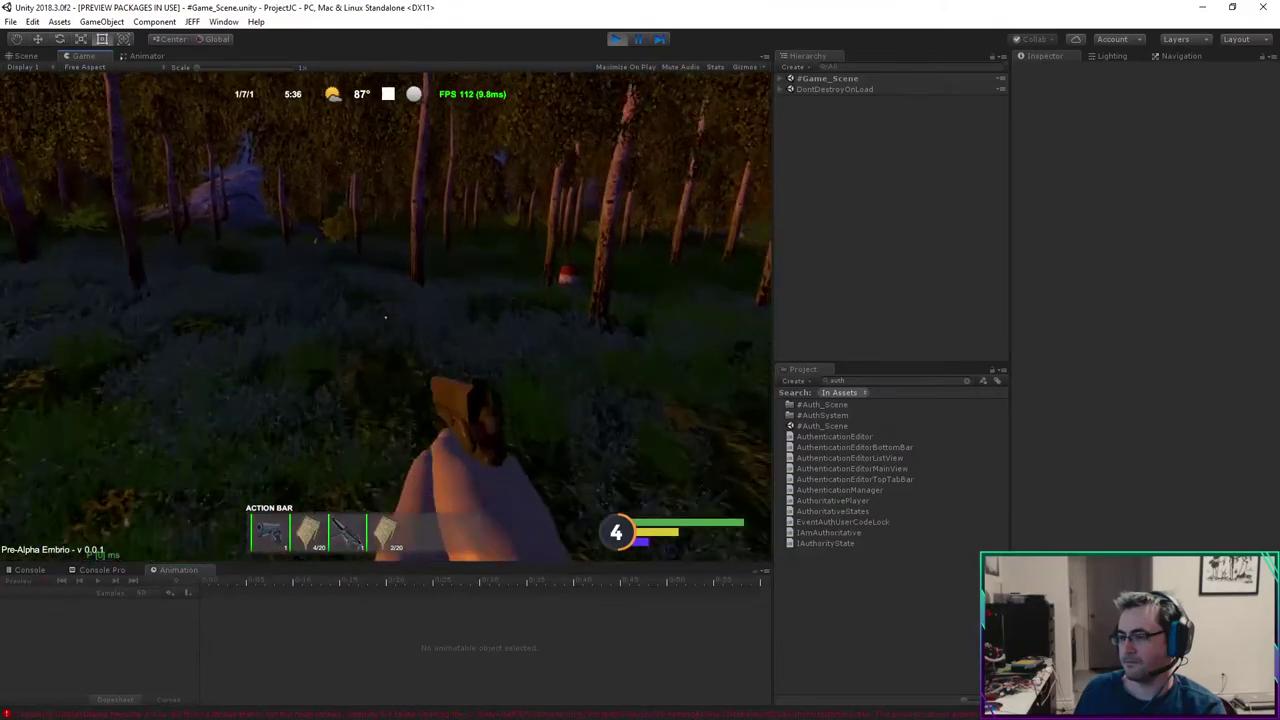
key(w)
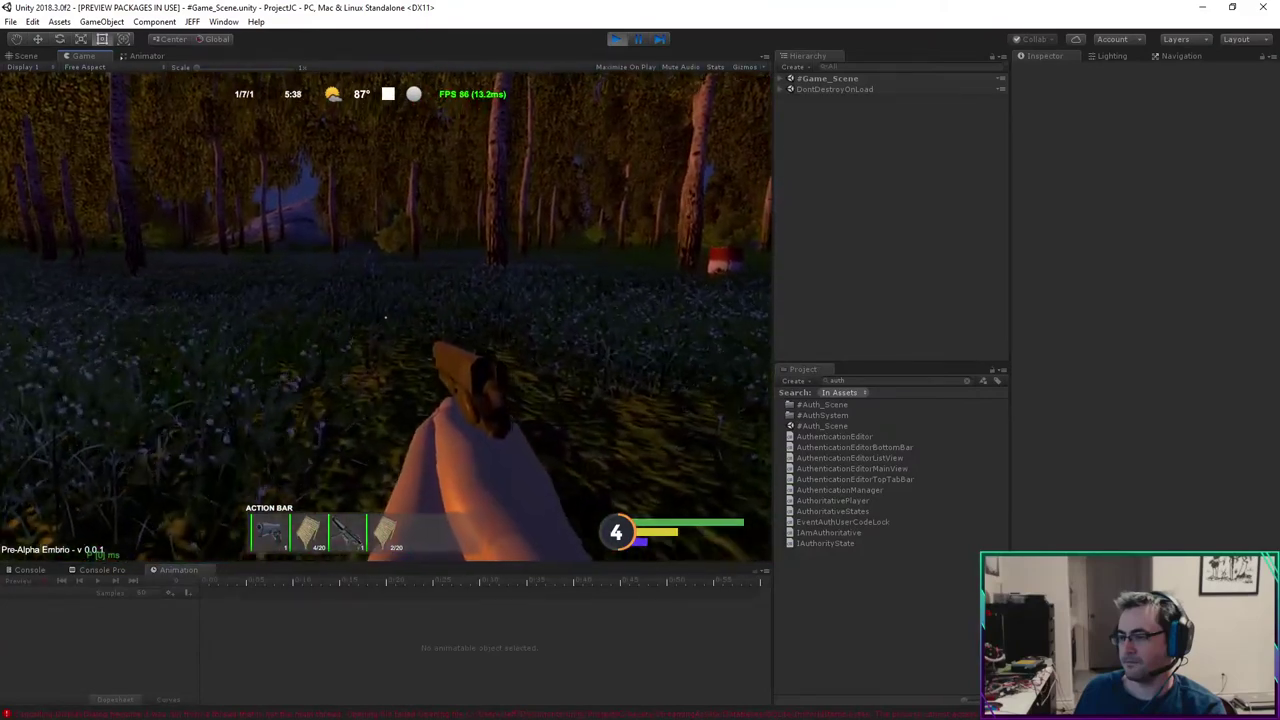
key(w)
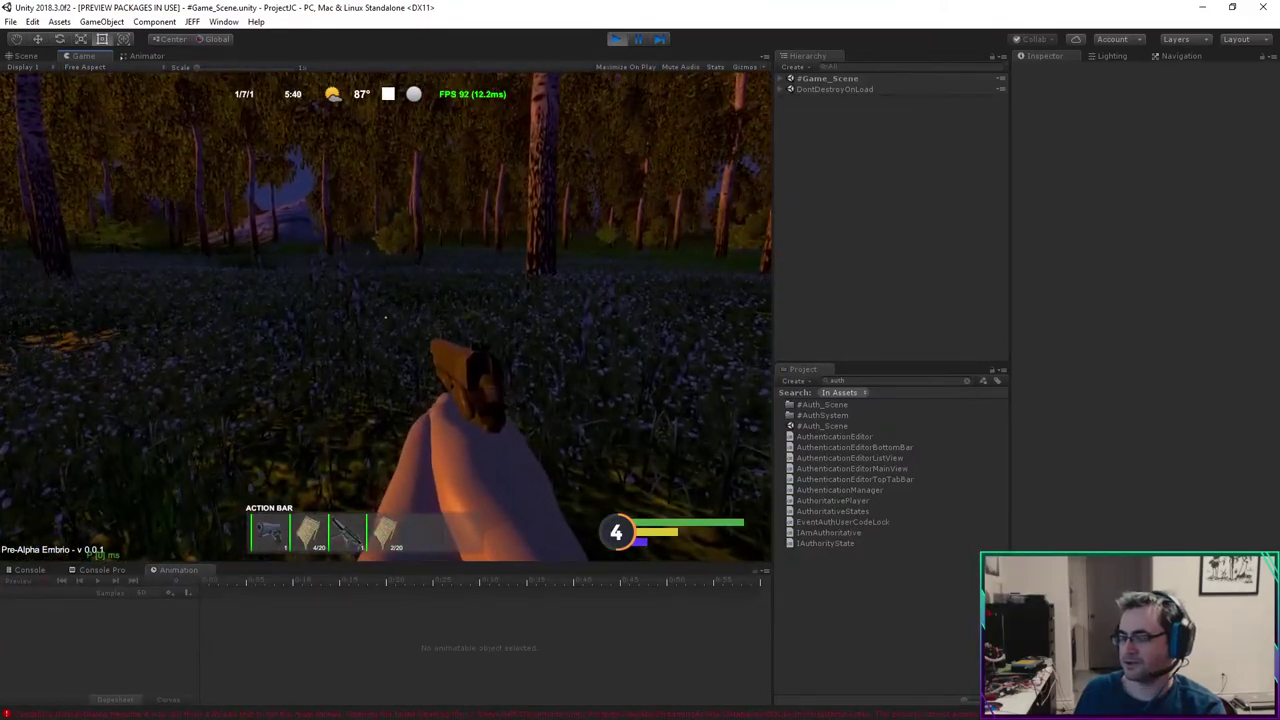
key(w)
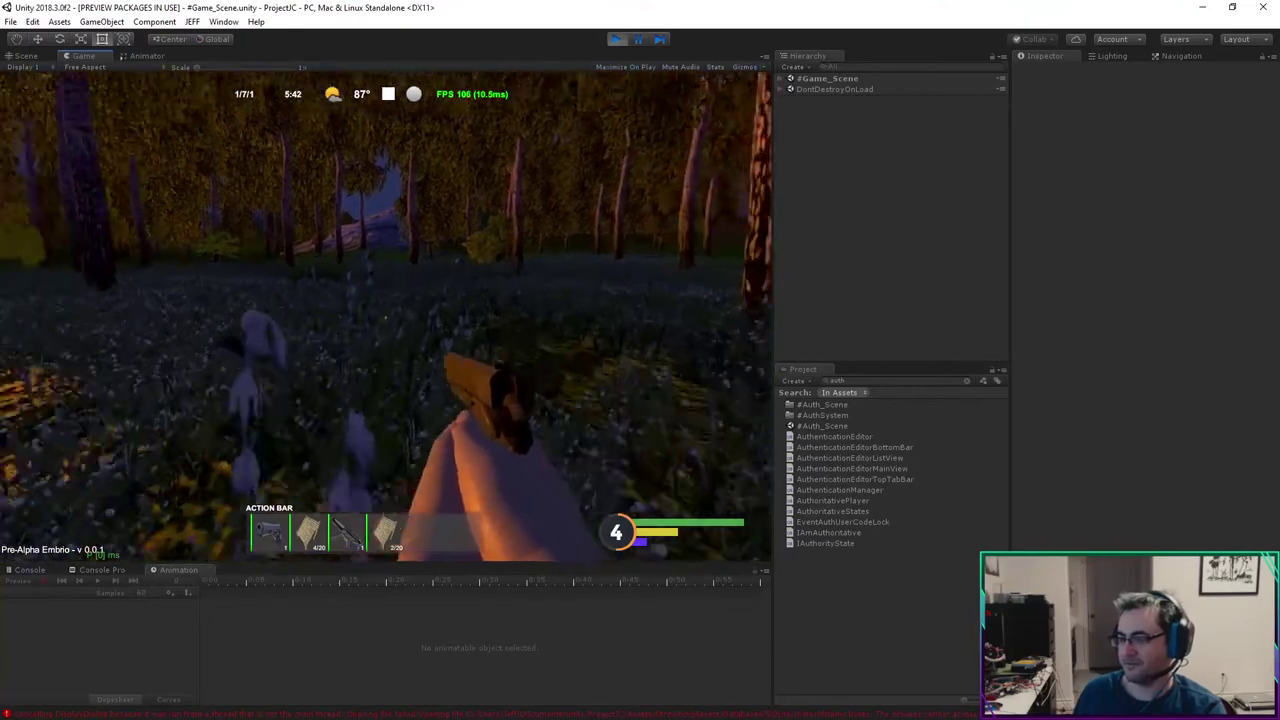
key(w)
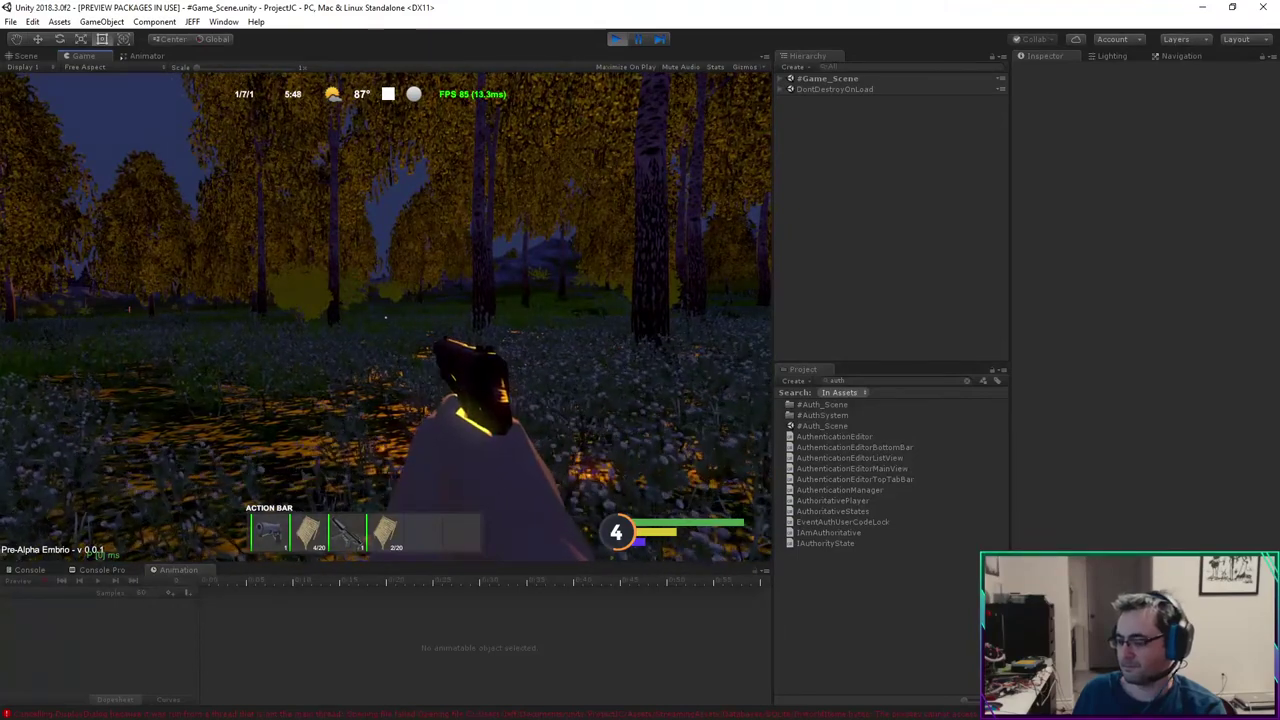
key(ctrl+shift+Escape)
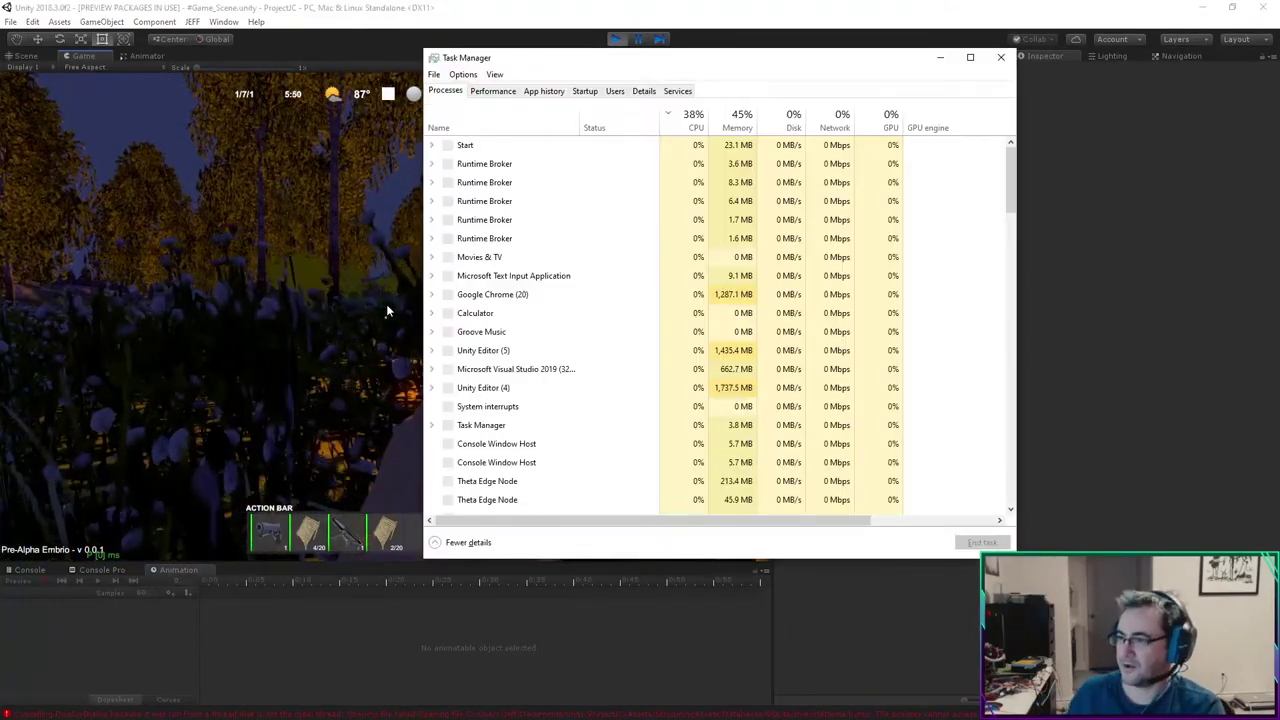
Step: Show the Performance tab's Ethernet graph, sending 15.8 Mbps and receiving 616 Kbps
click(492, 91)
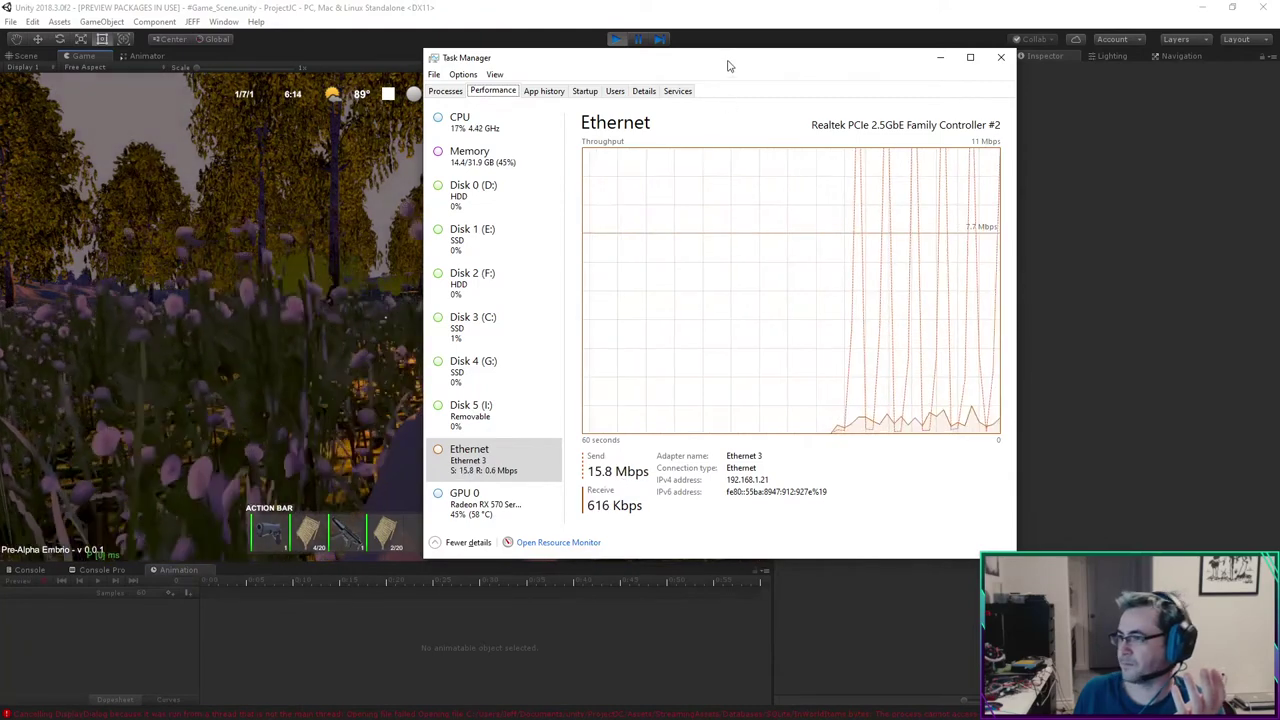
Step: Nudge the Task Manager window aside and Alt+Tab back to the running Unity game
drag(727, 64, 675, 93)
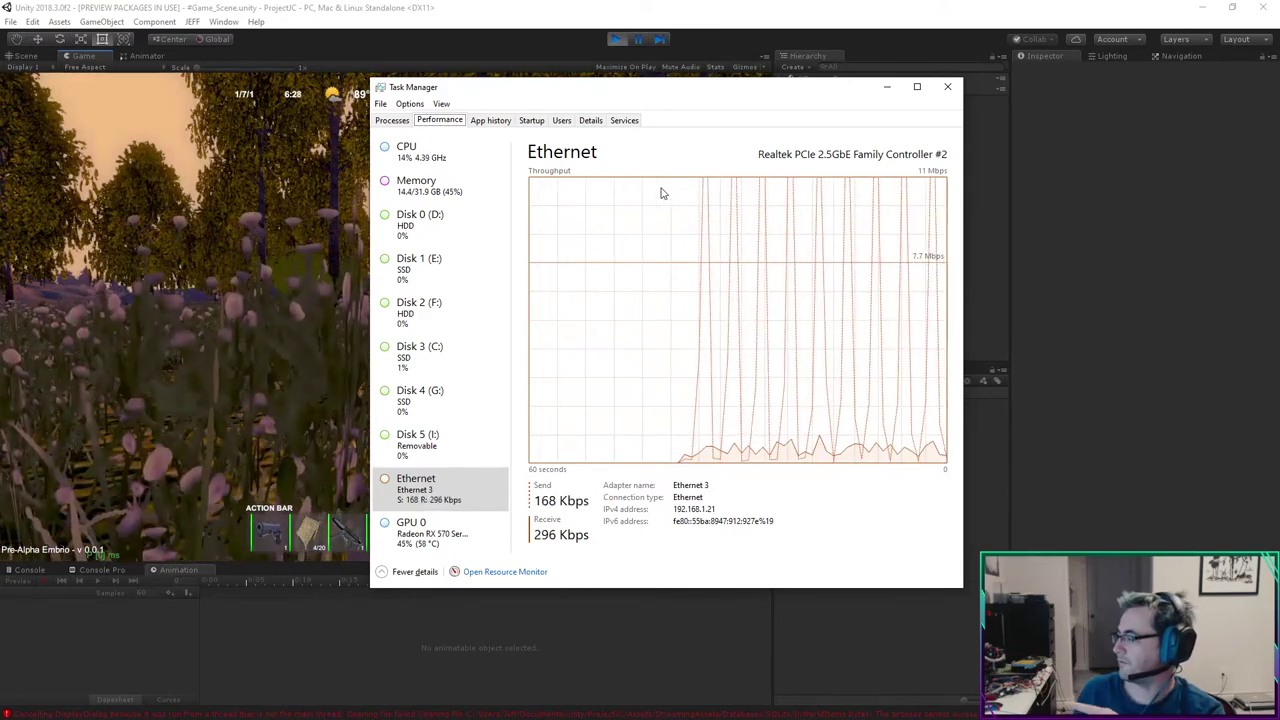
key(alt+Tab)
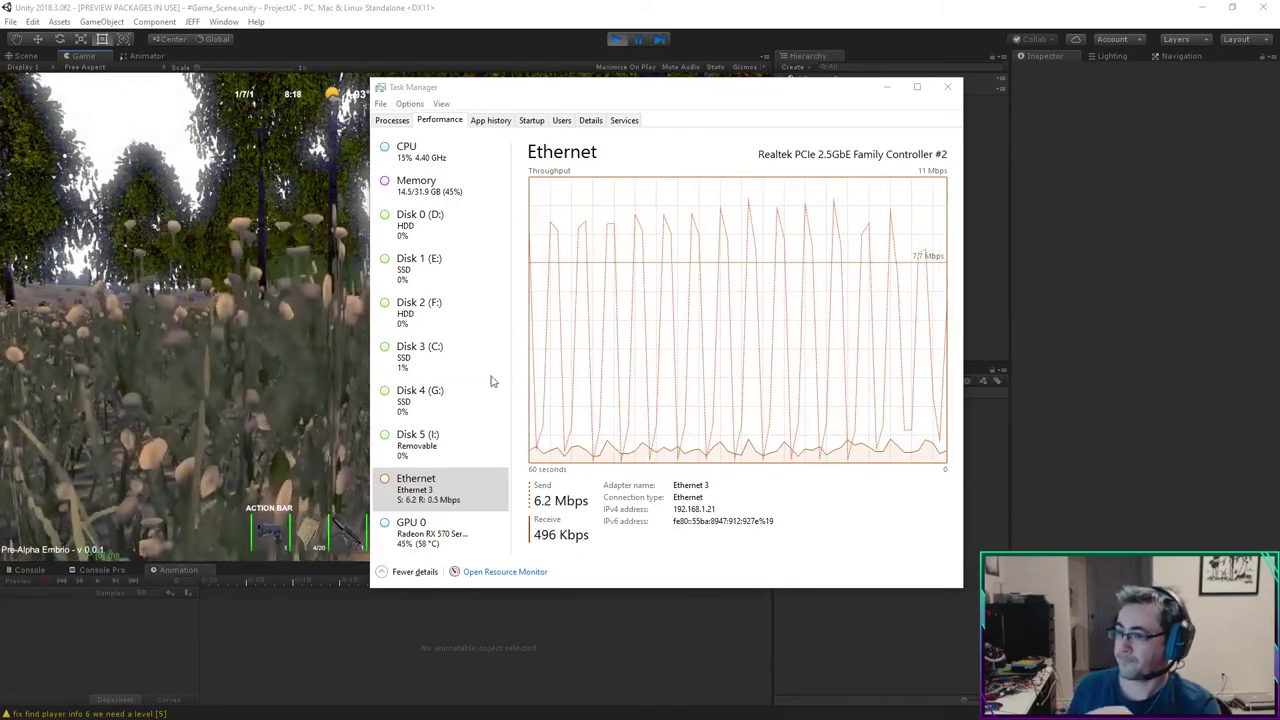
key(alt+Tab)
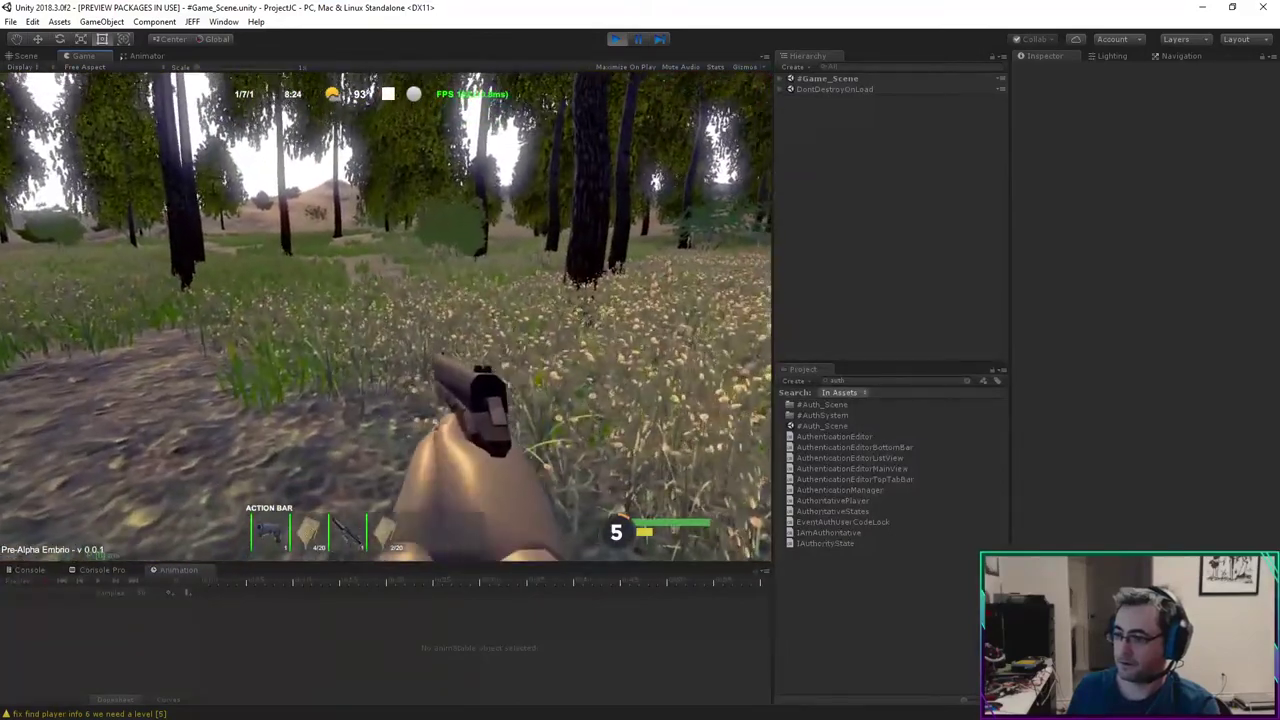
key(Tab)
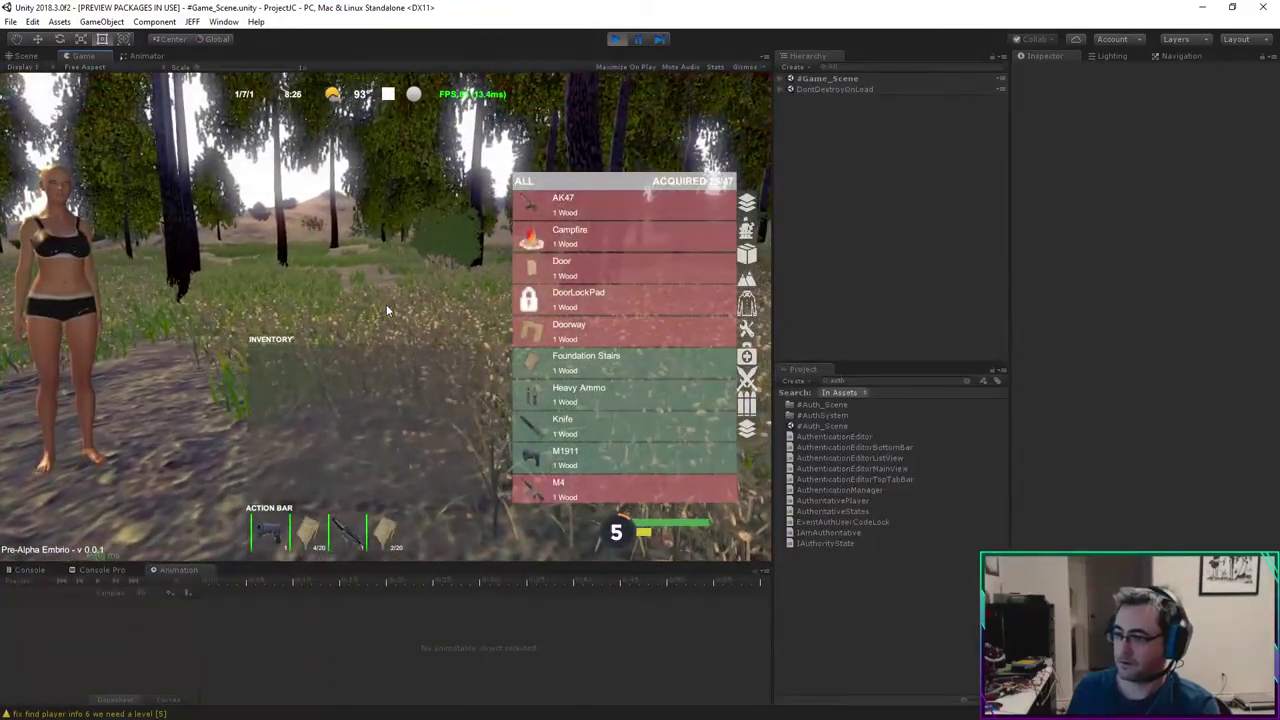
key(Tab)
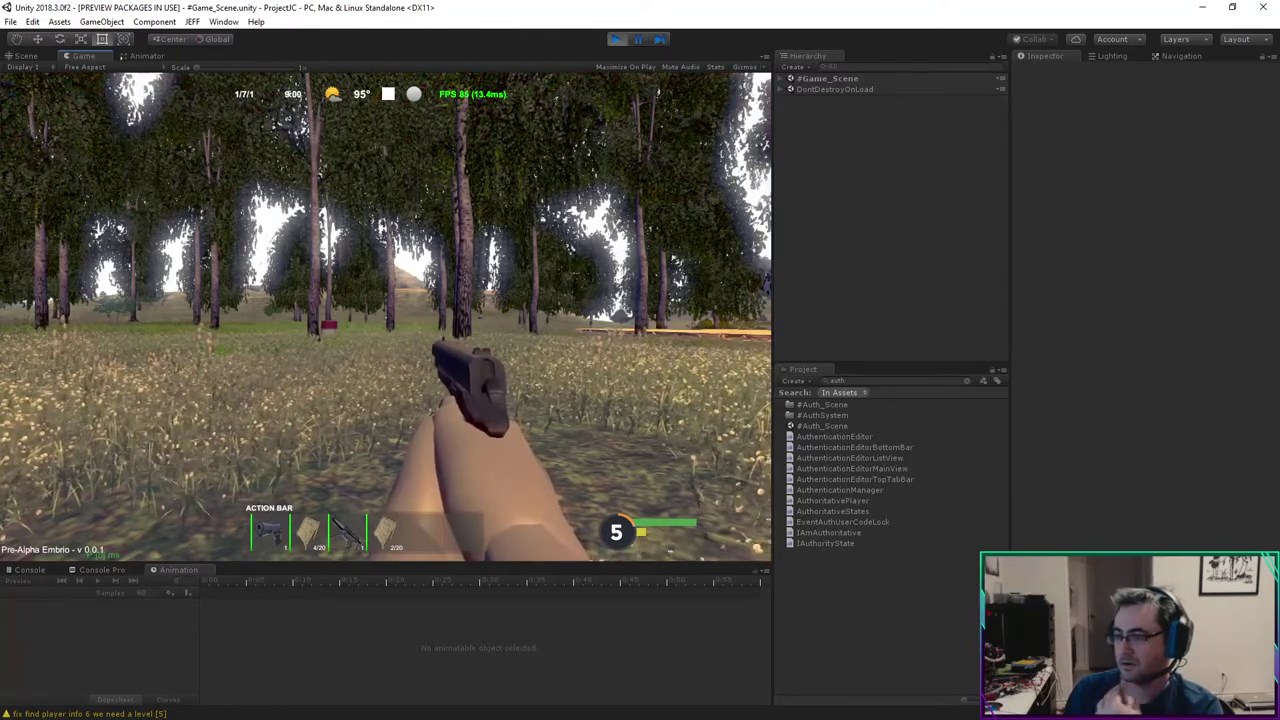
Step: Walk through the daytime forest past the red marker, then open the in-game inventory
key(w)
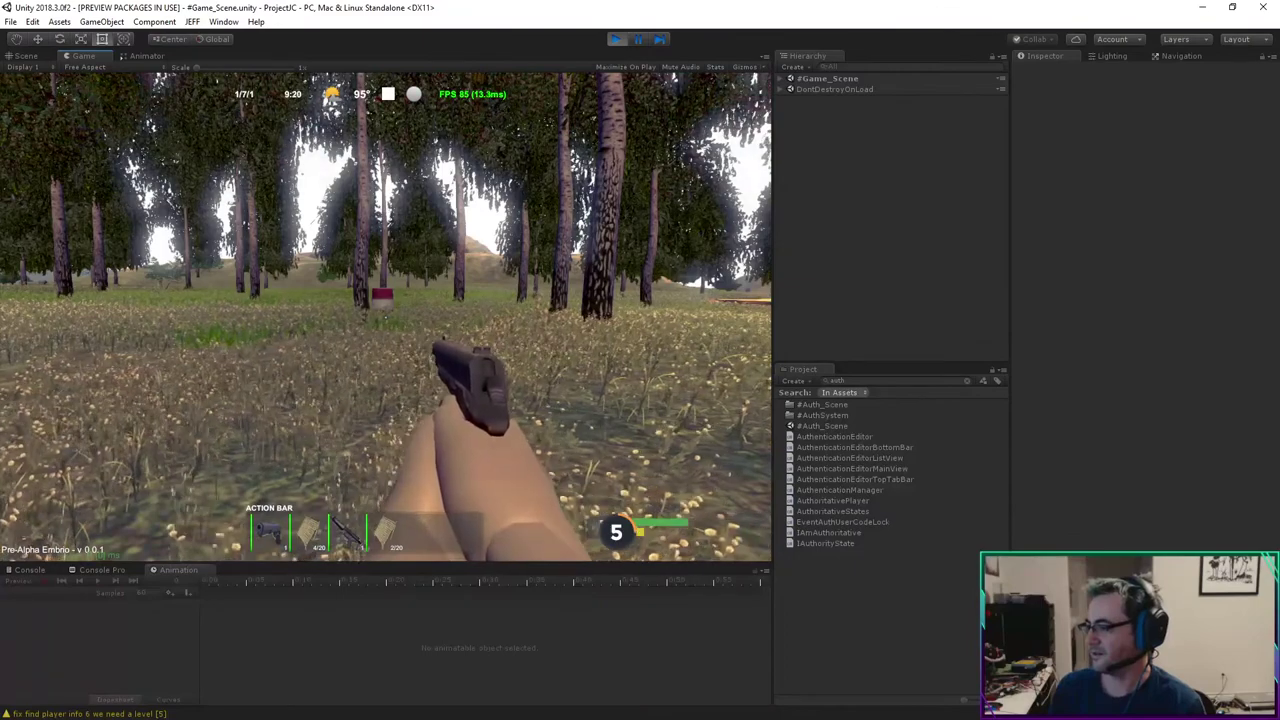
key(w)
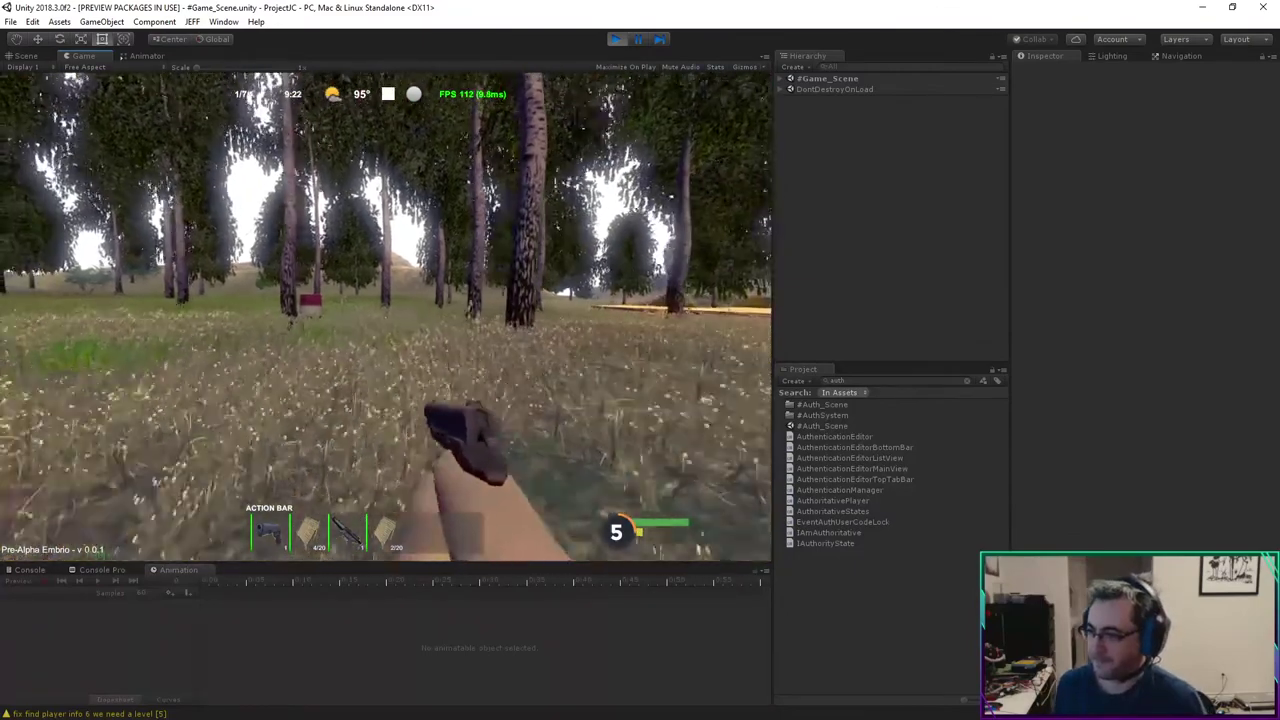
key(w)
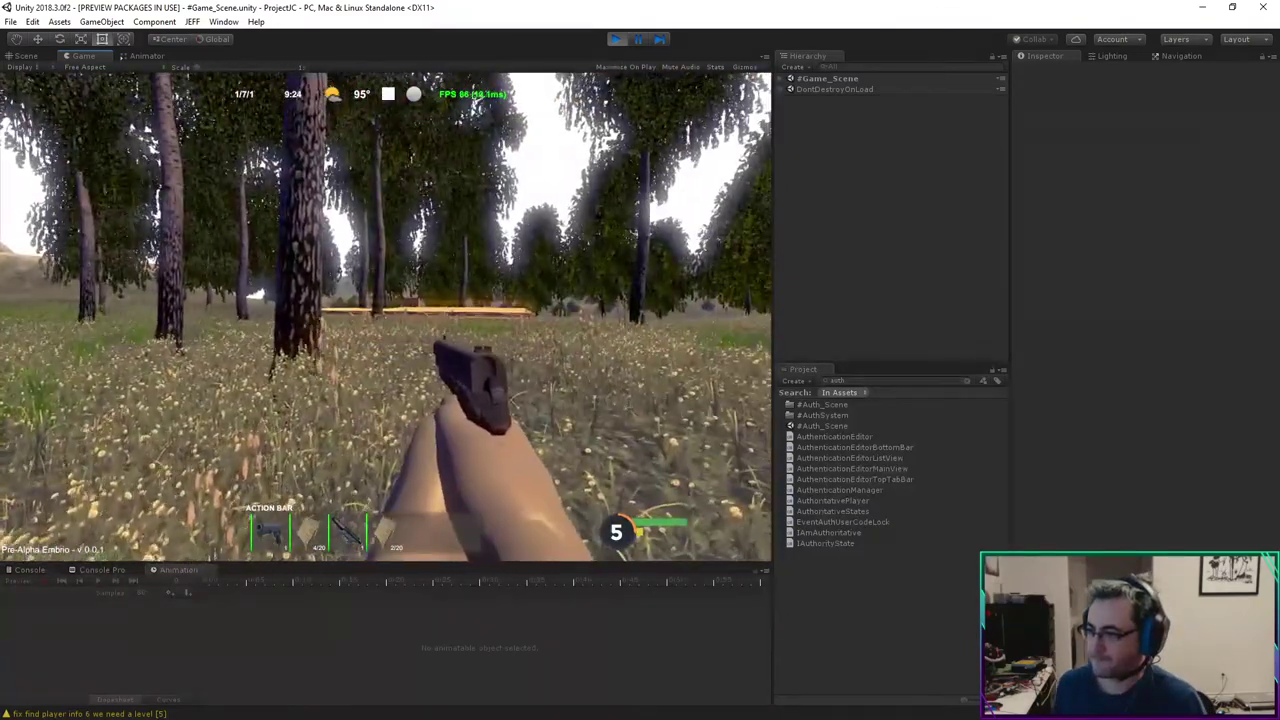
key(w)
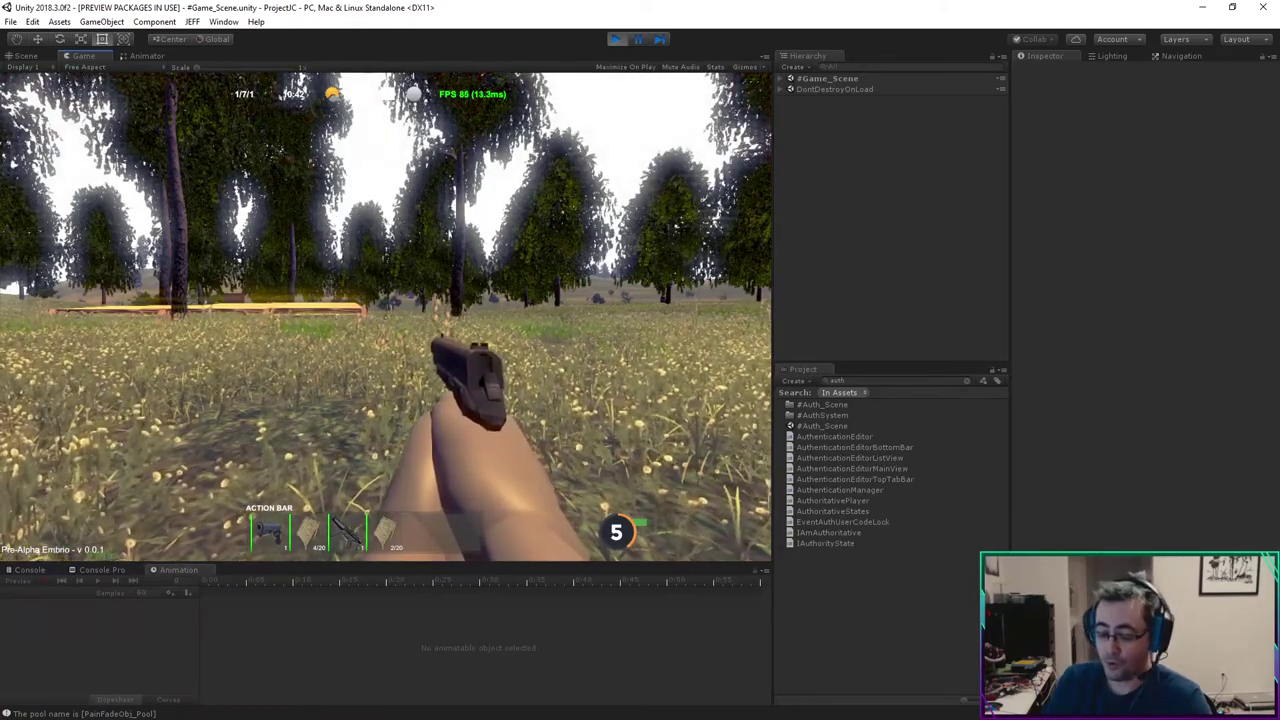
key(w)
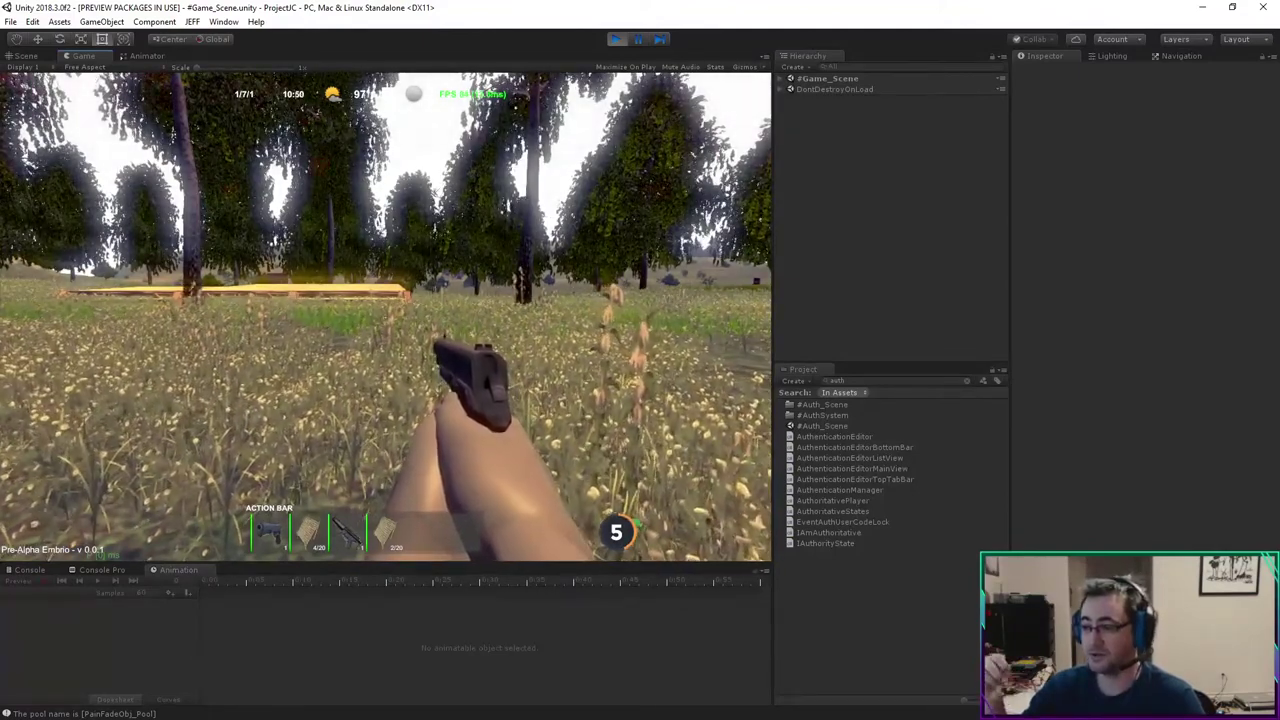
key(Tab)
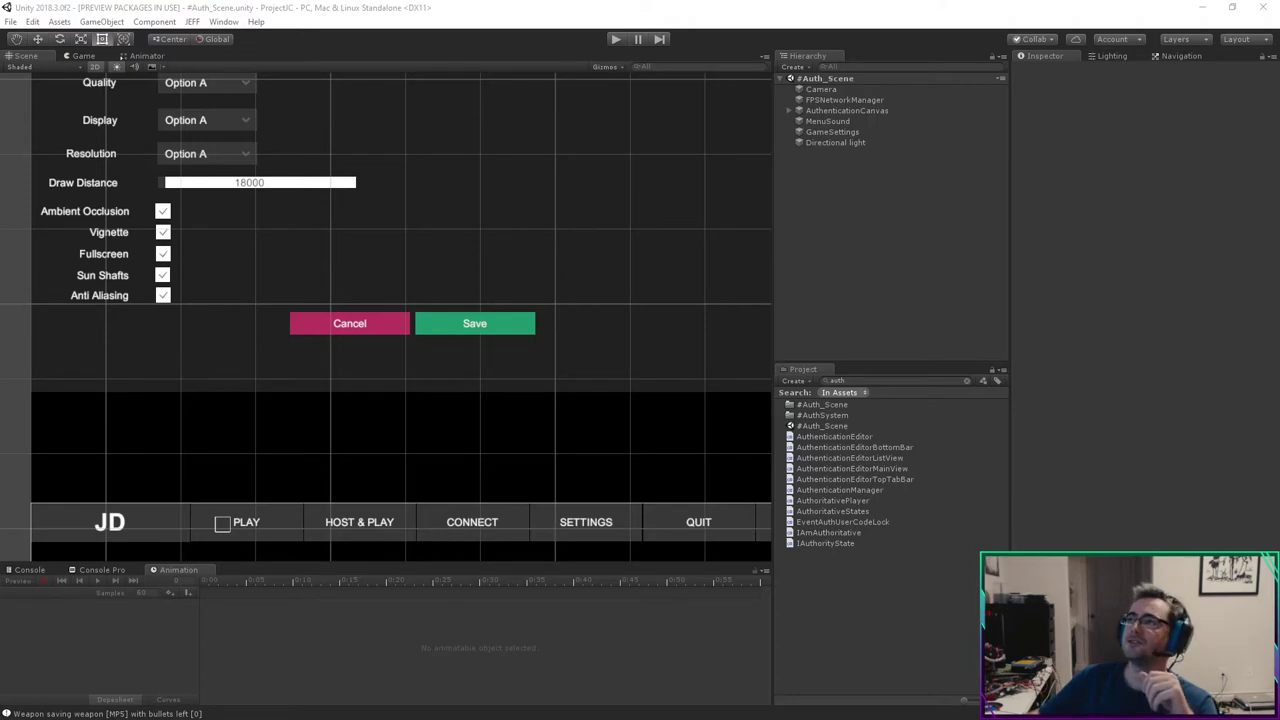
key(alt+Tab)
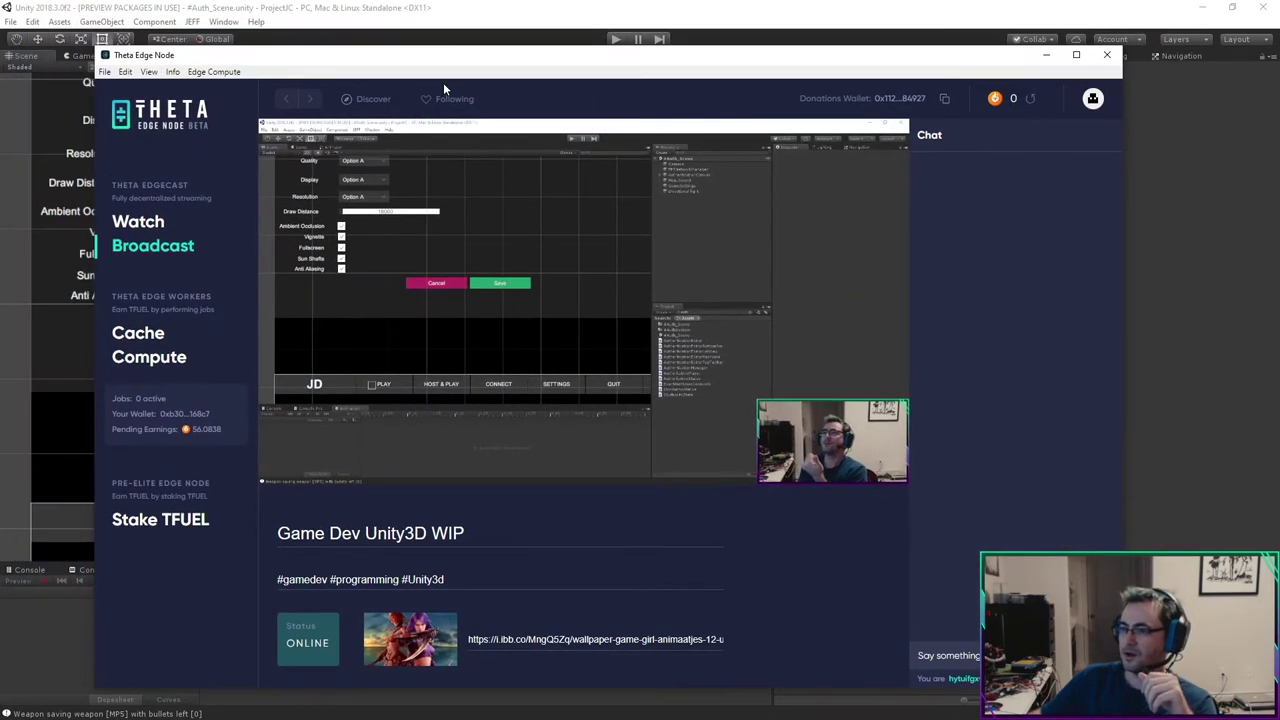
click(232, 75)
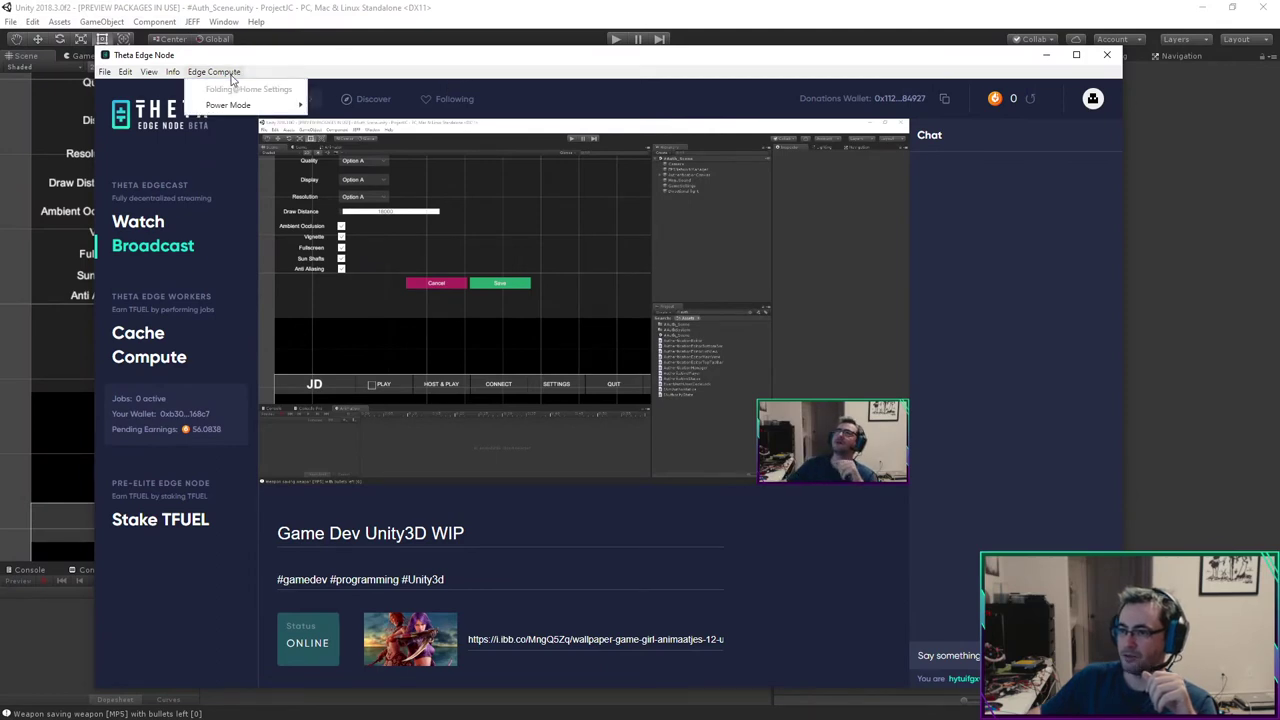
mouse_move(250, 106)
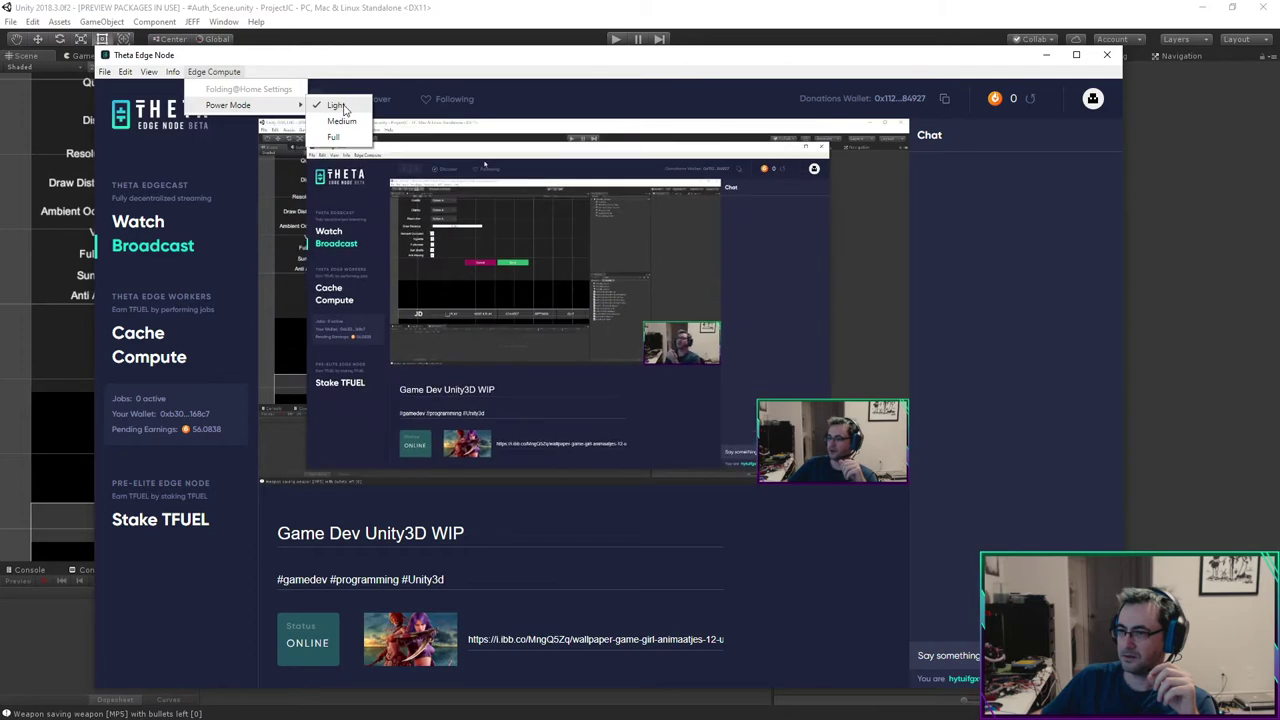
click(407, 64)
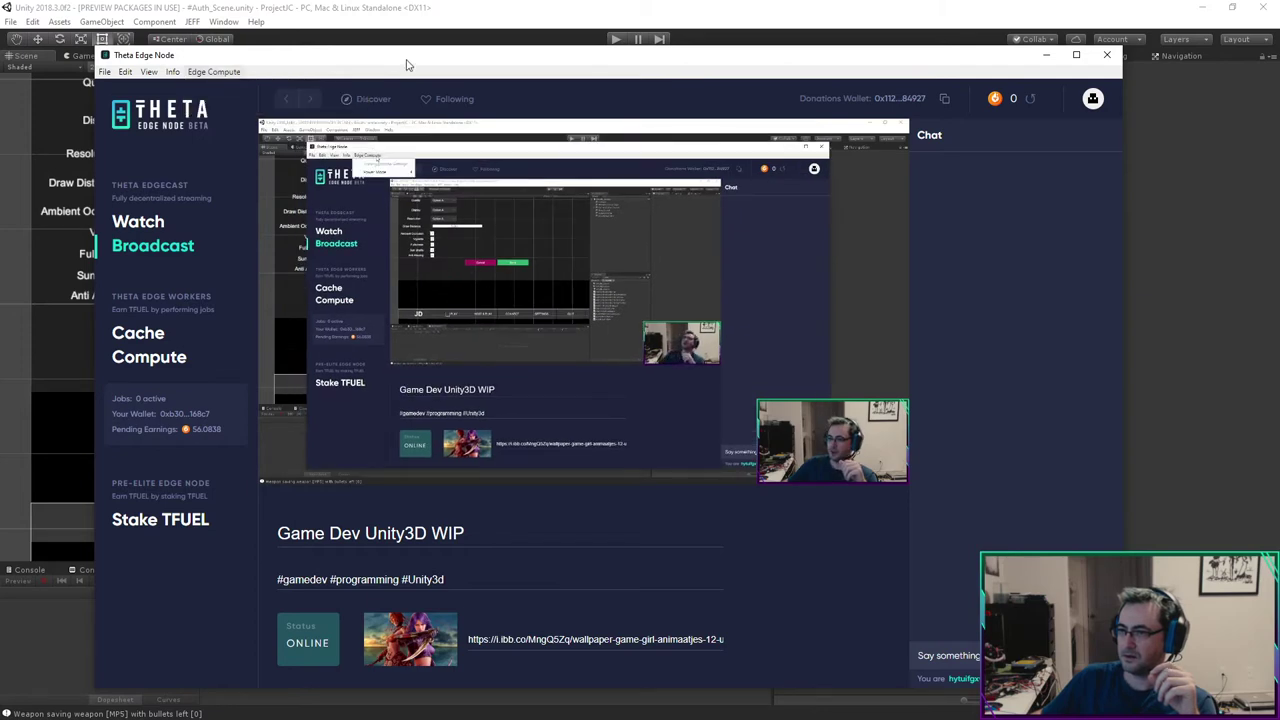
key(super+Down)
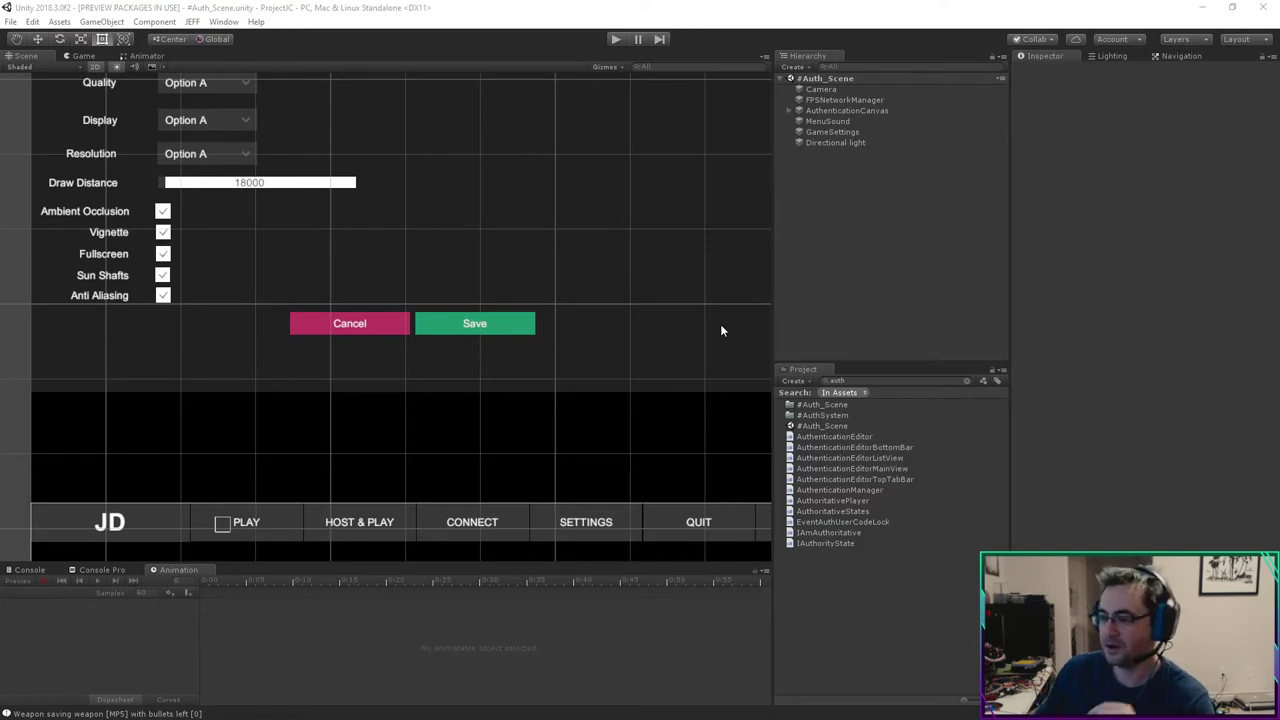
Step: Play the Auth scene, untick Player Type, enter the login e-mail, log in, and load #Game_Scene
click(618, 40)
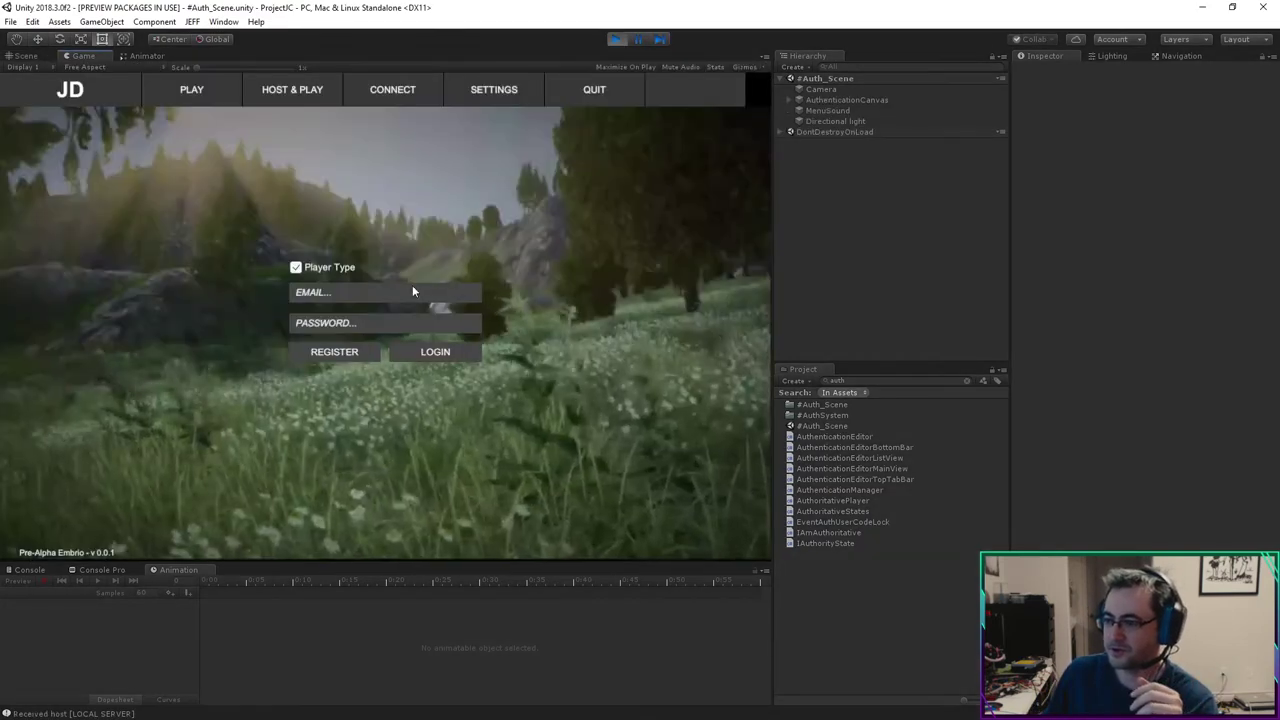
click(296, 269)
click(310, 295)
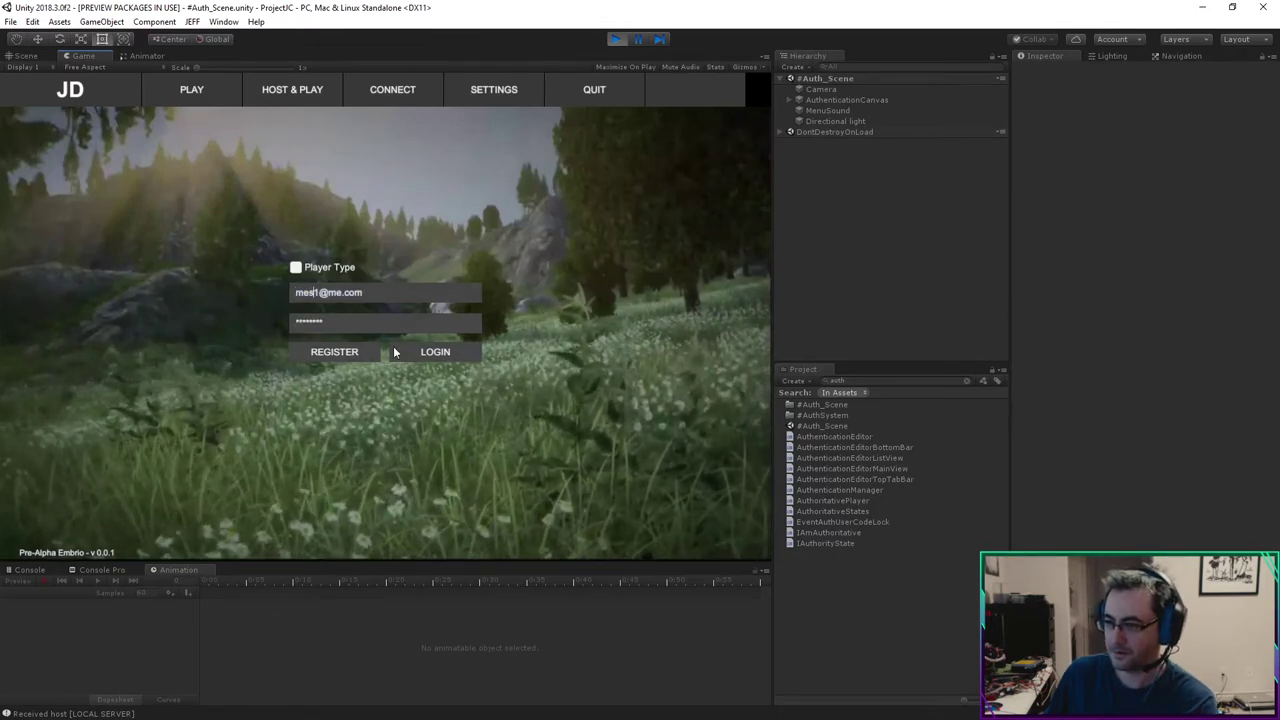
click(420, 349)
click(212, 97)
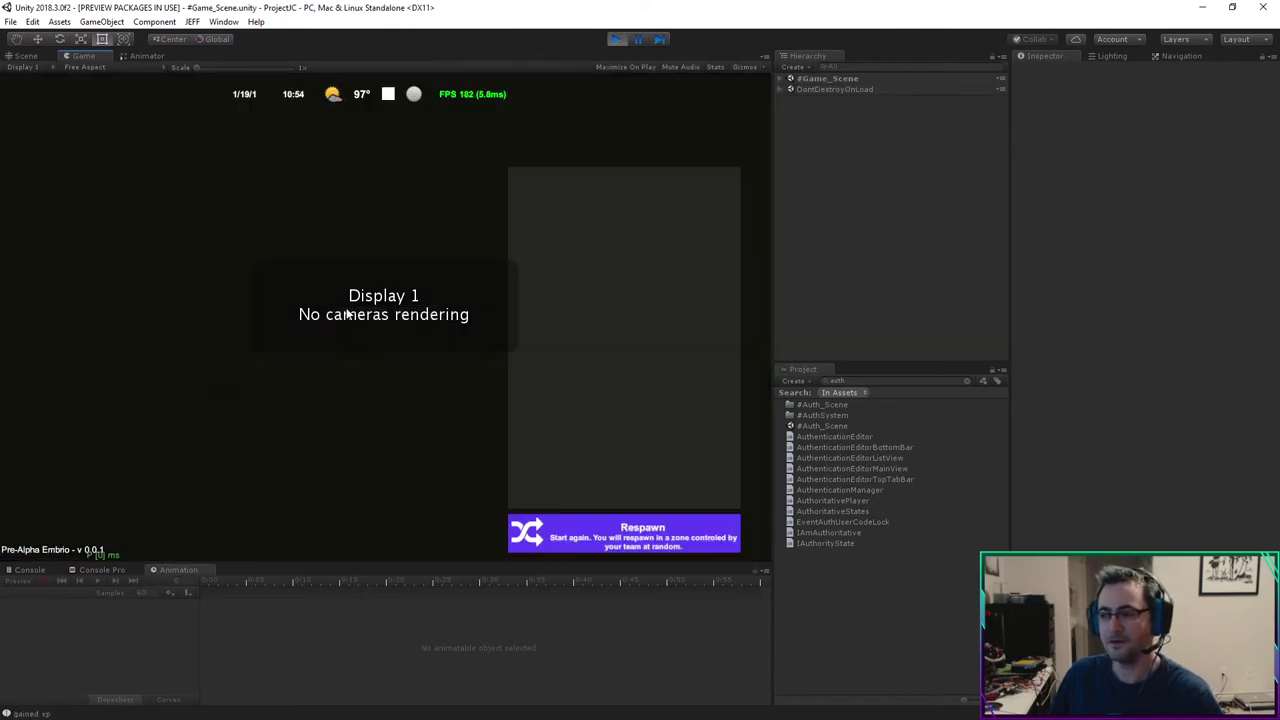
Step: Respawn the player and walk through the forest toward the wooden platform
click(599, 544)
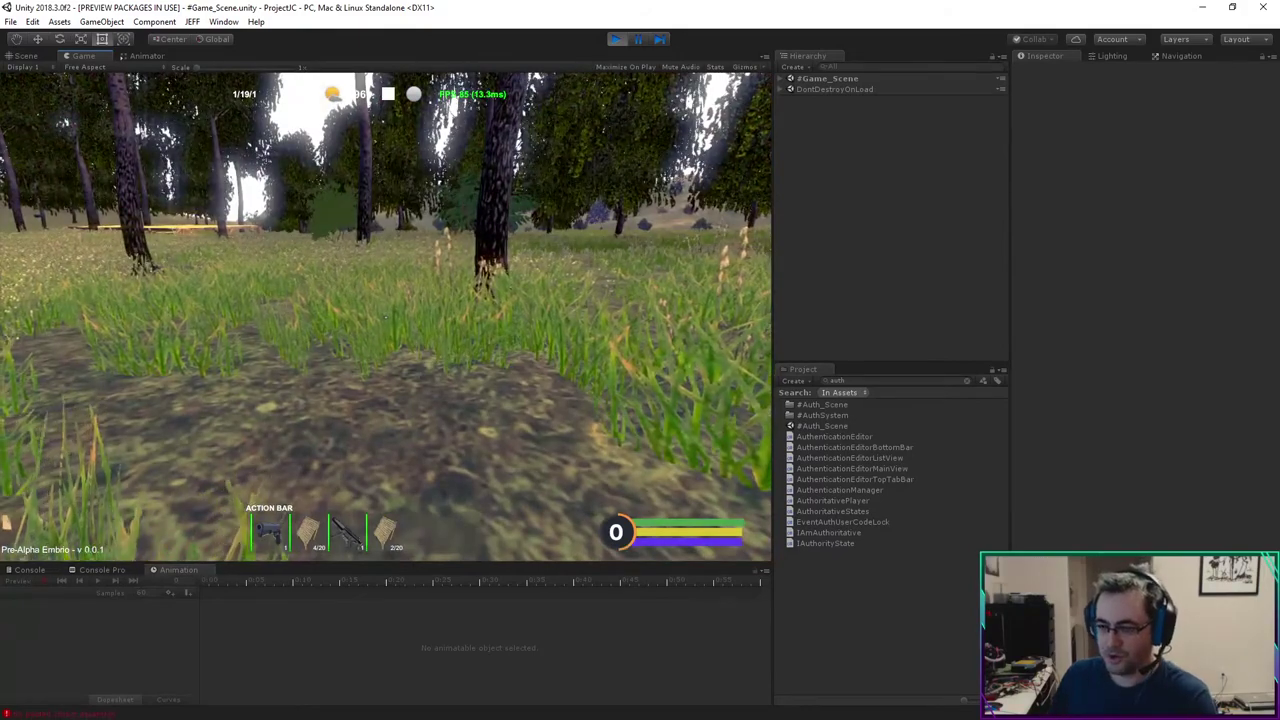
key(w)
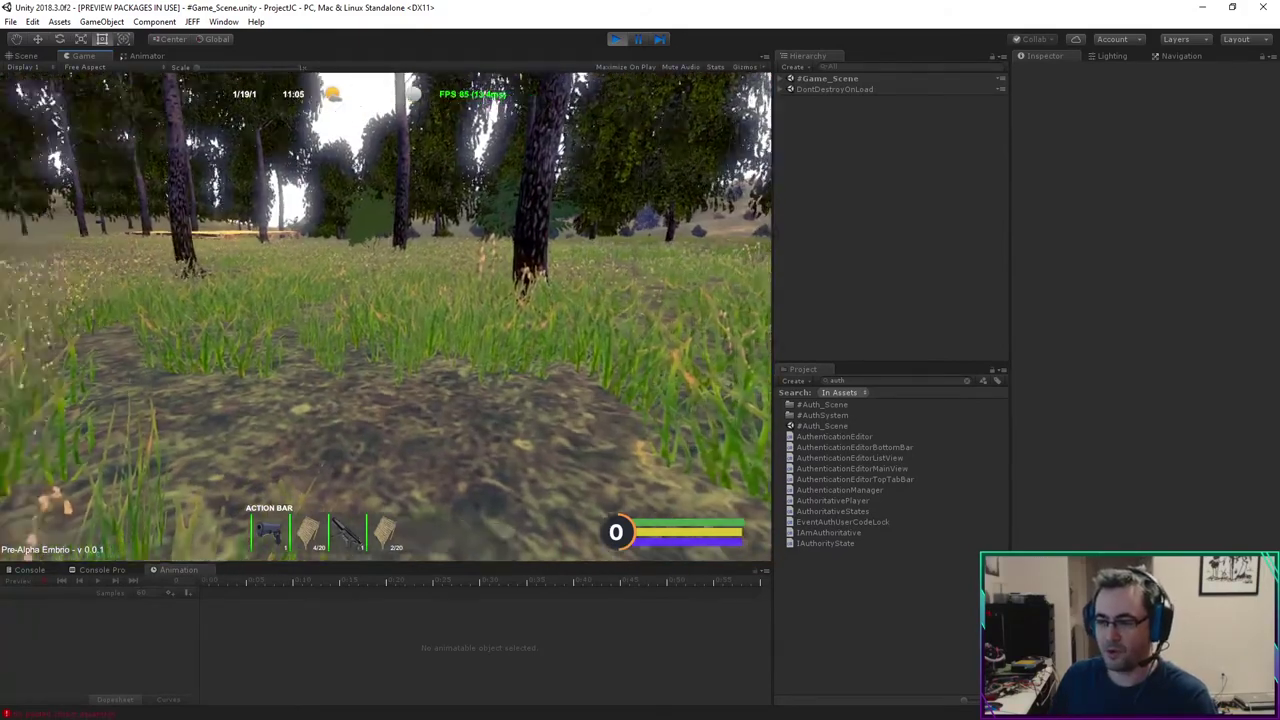
key(w)
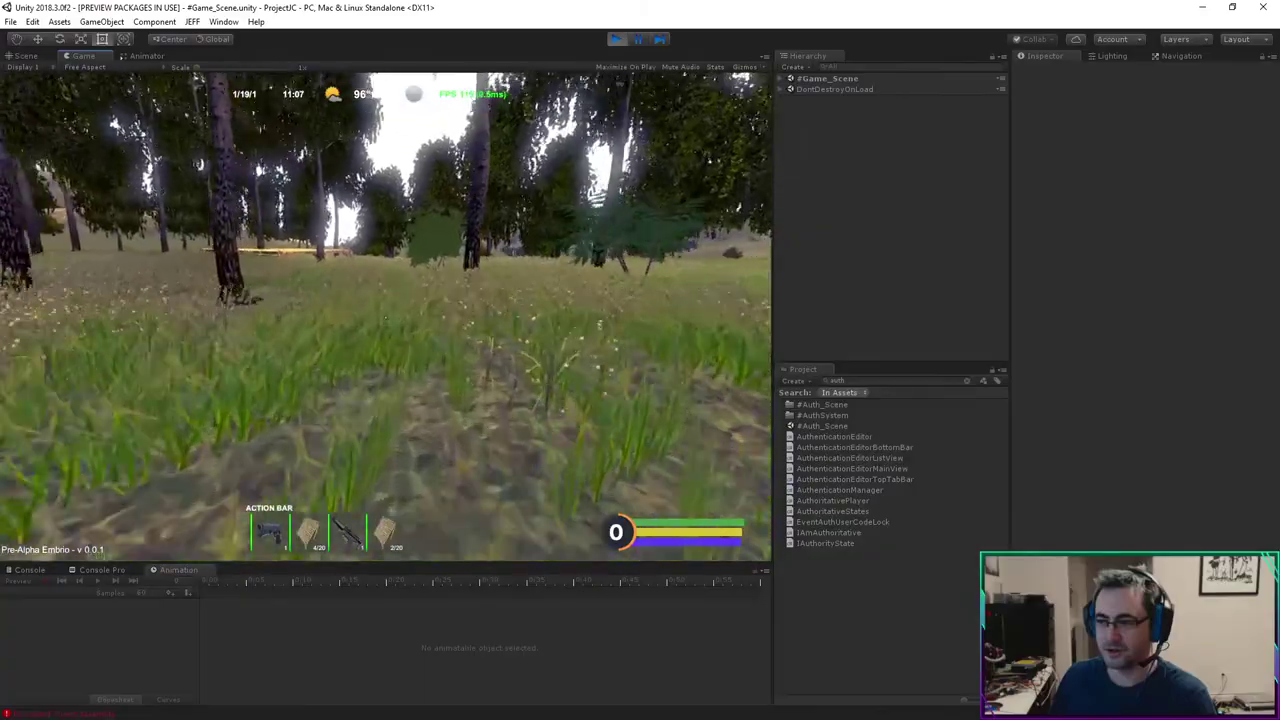
key(w)
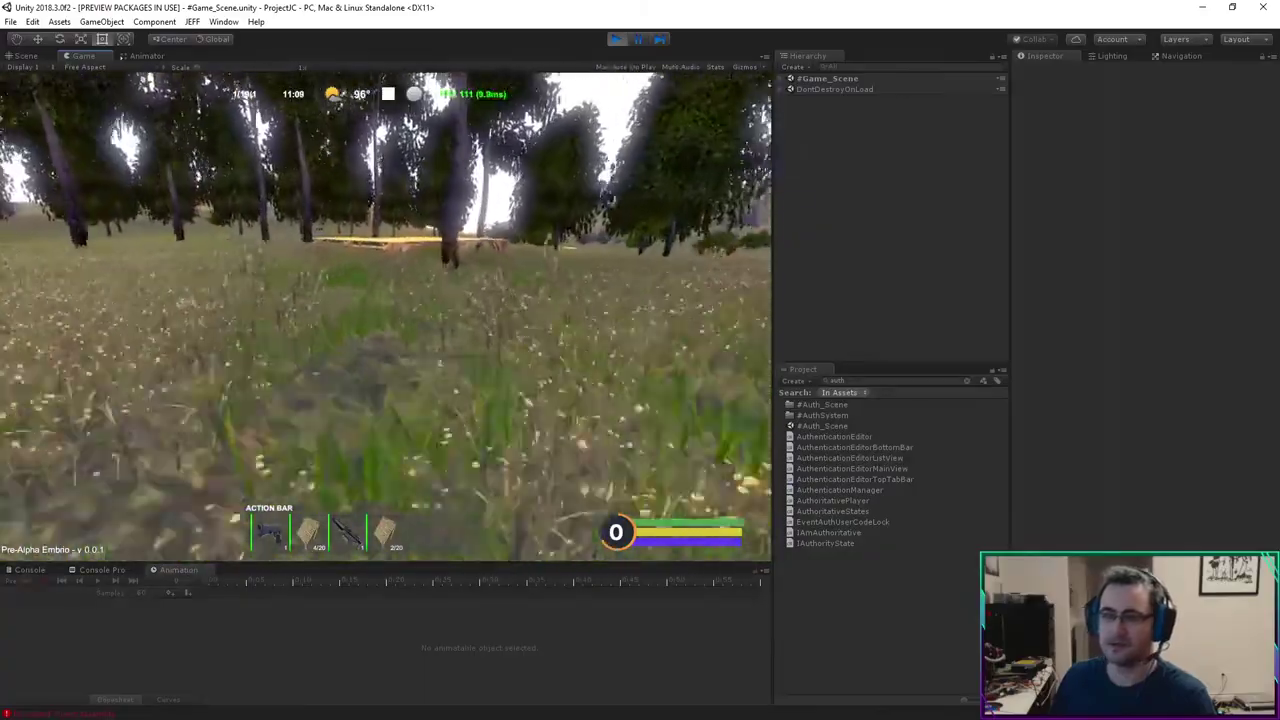
key(w)
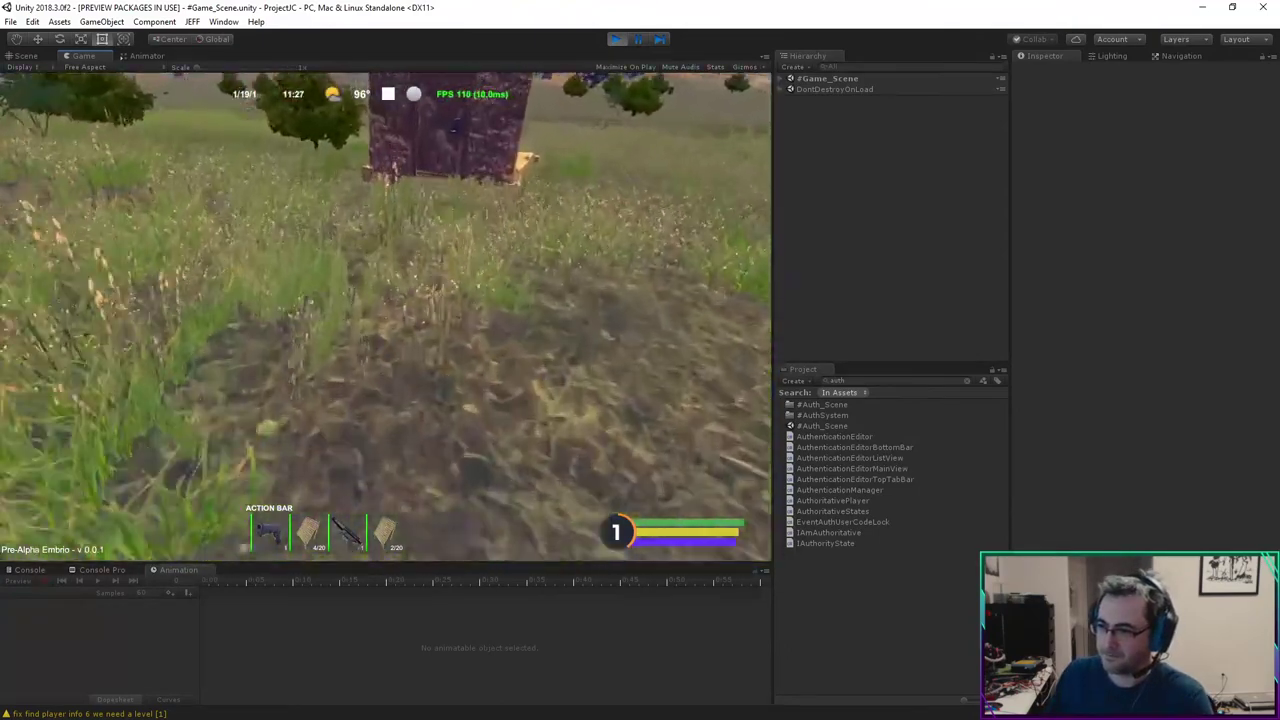
Step: Draw the rifle, step onto the platform, and open the inventory showing 25/47 acquired
key(1)
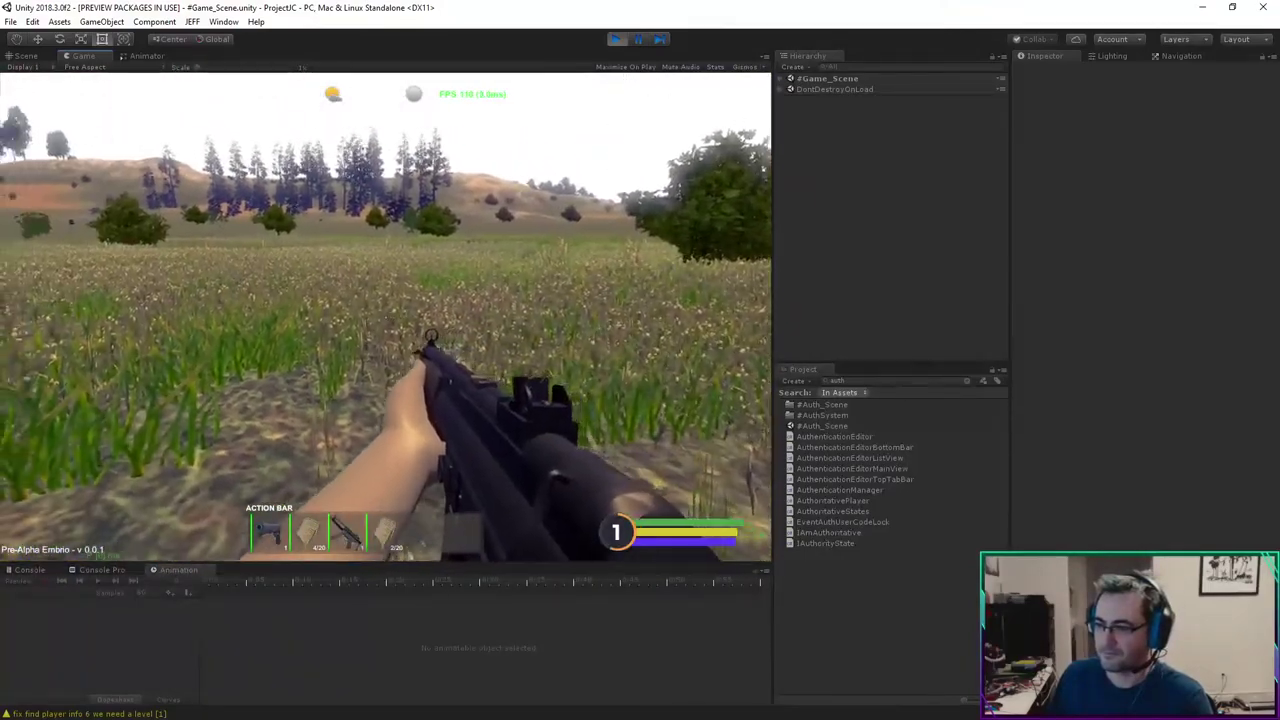
key(w)
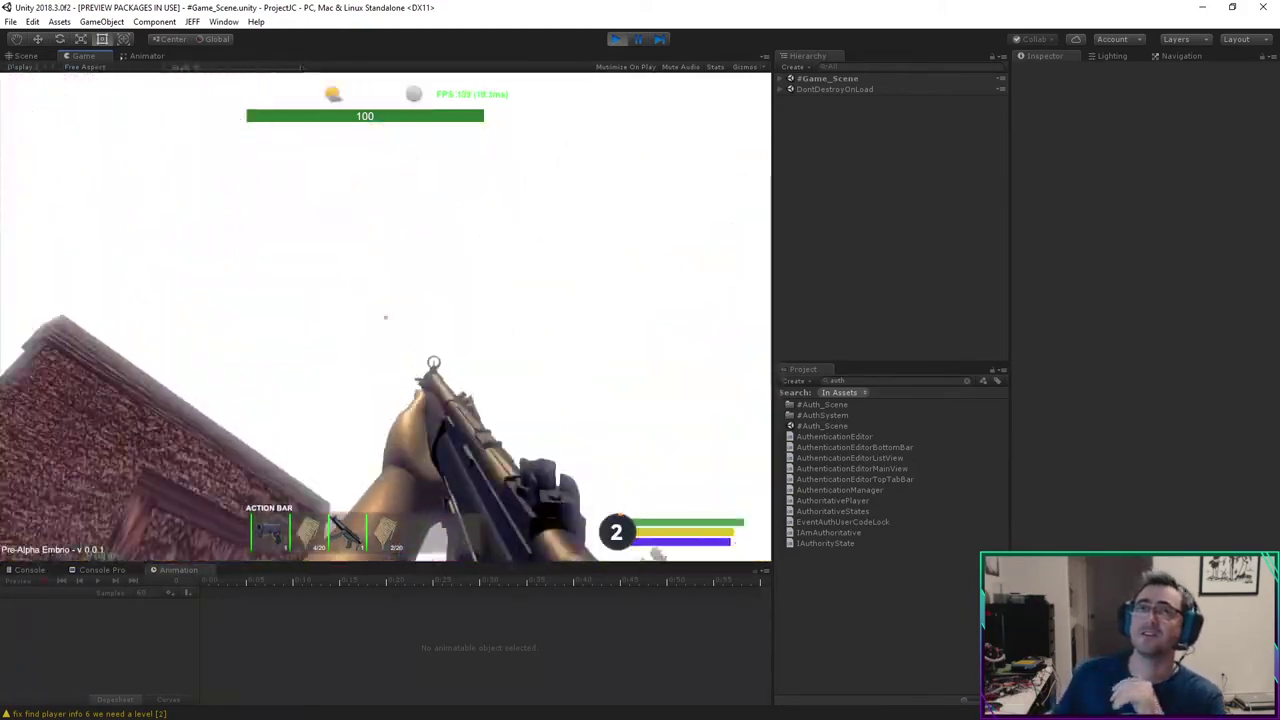
key(Tab)
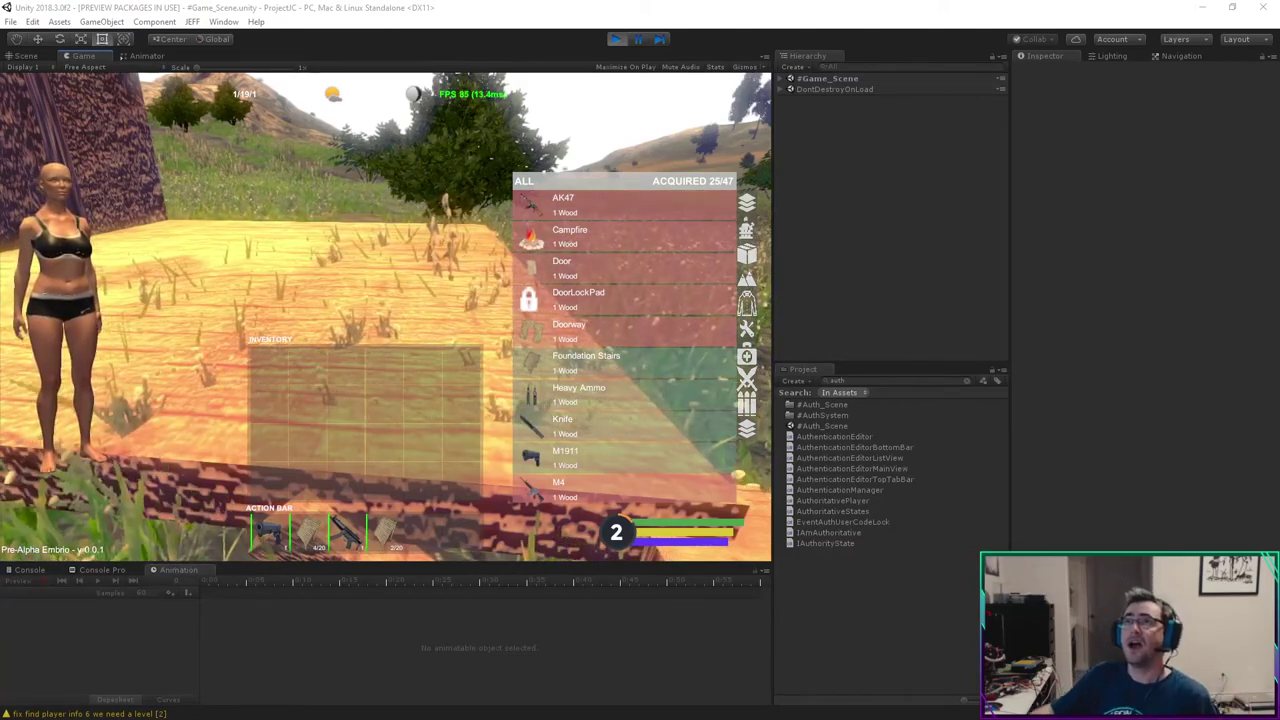
Step: Switch Edge Compute on in Theta Edge Node and review its Power Mode options
key(alt+Tab)
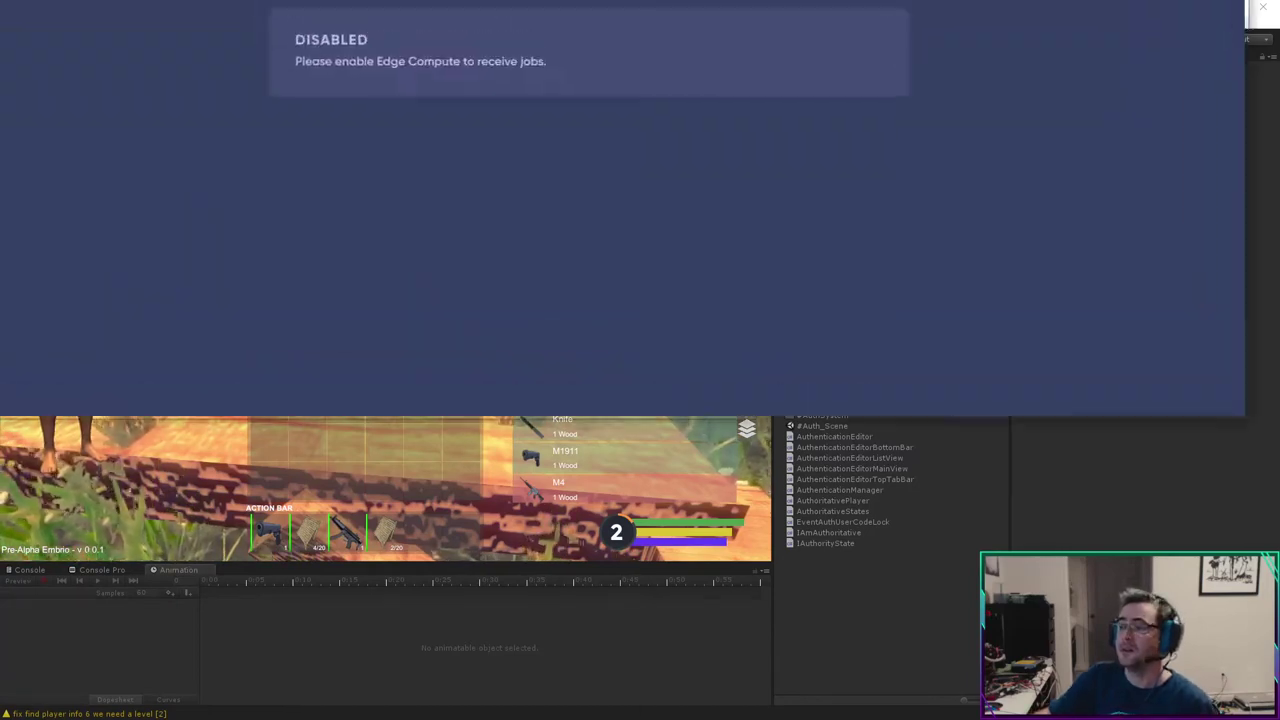
drag(652, 89, 652, 81)
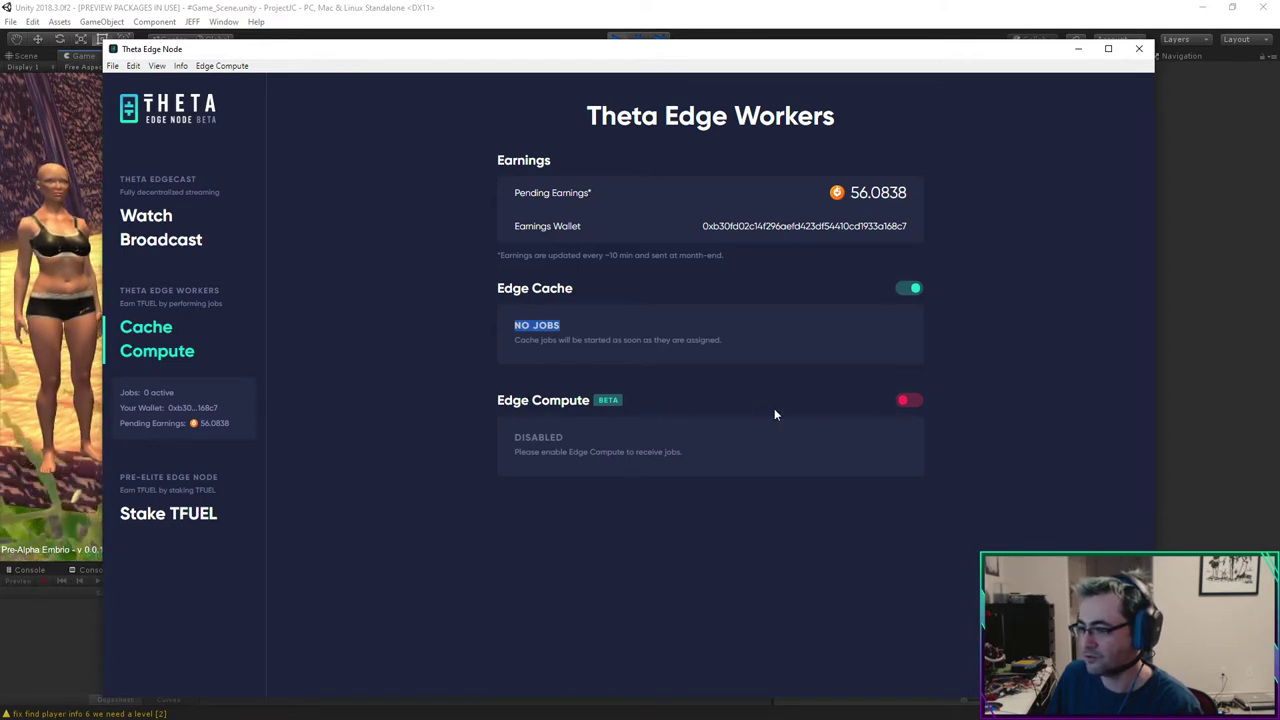
click(908, 402)
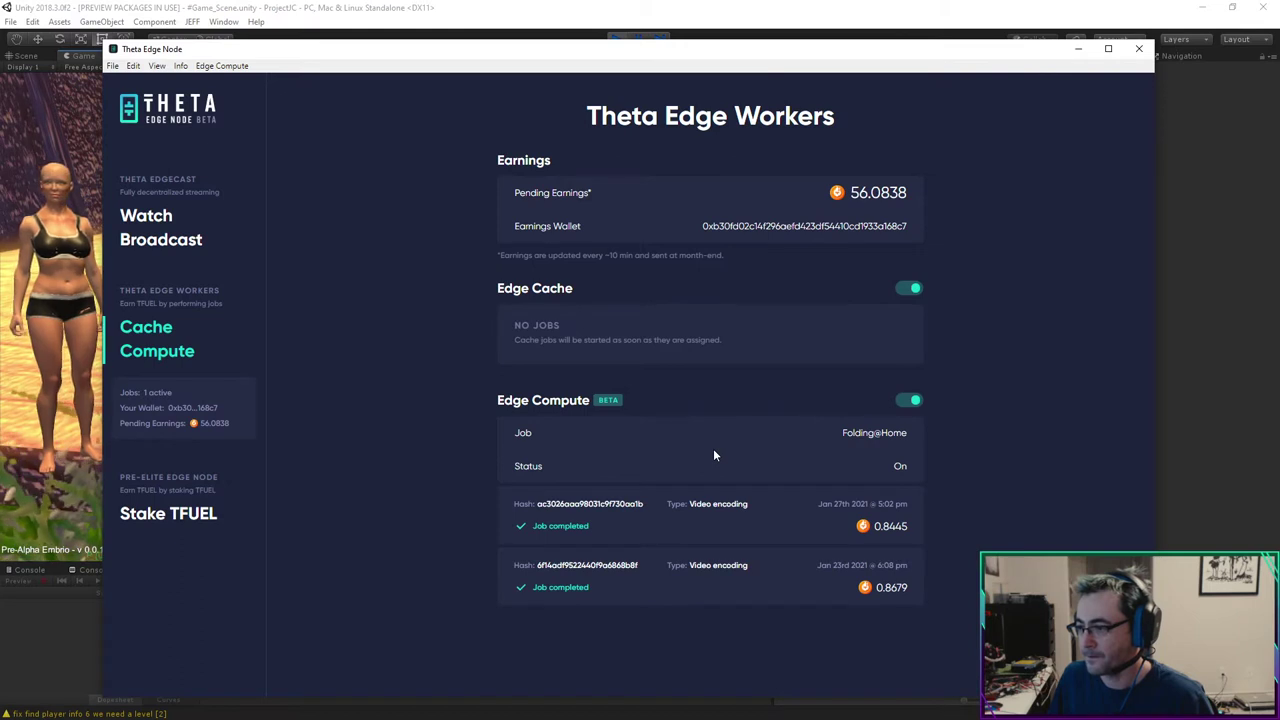
click(238, 67)
mouse_move(246, 99)
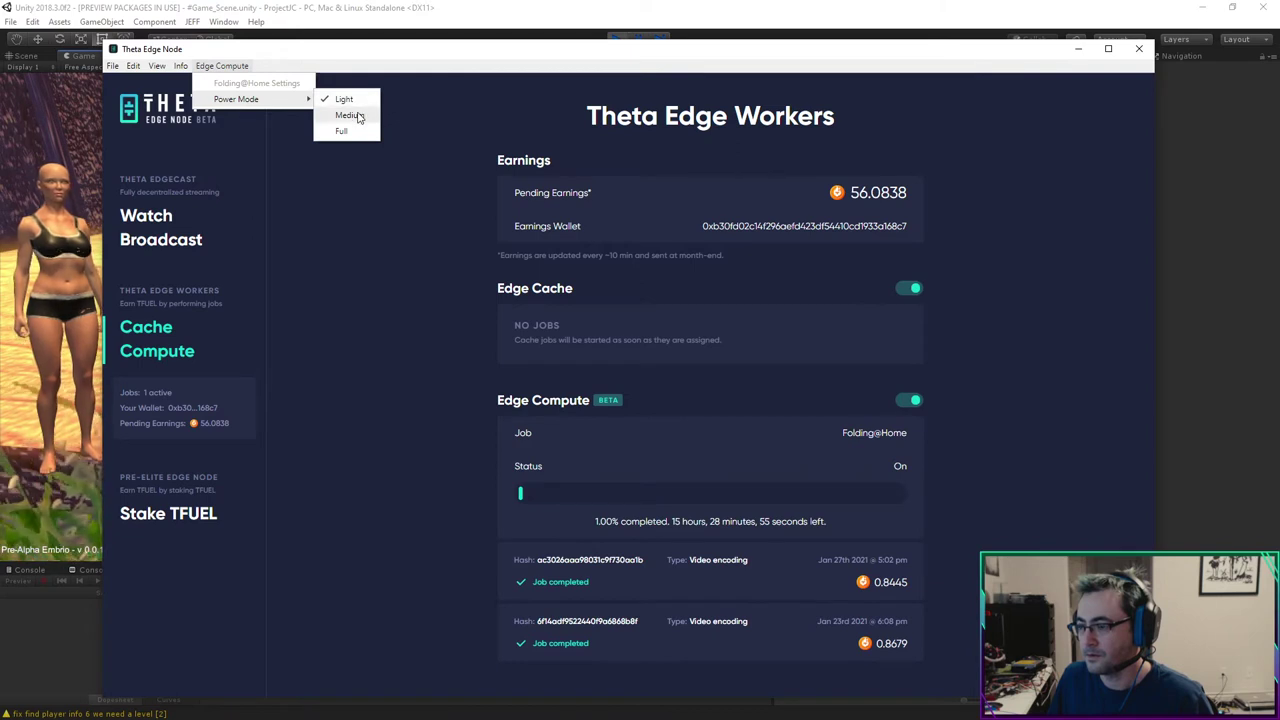
click(508, 116)
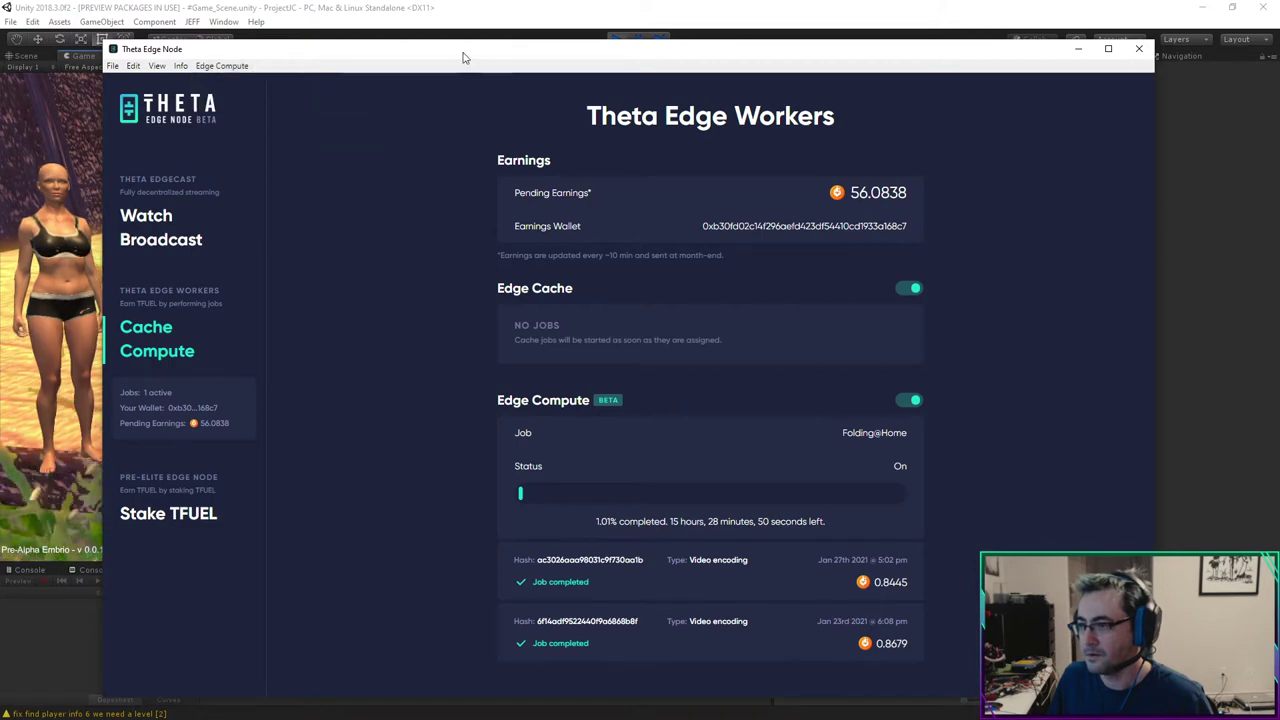
Step: Open the Game Dev Unity3D WIP broadcast, then drag the window away to reveal Unity
click(157, 217)
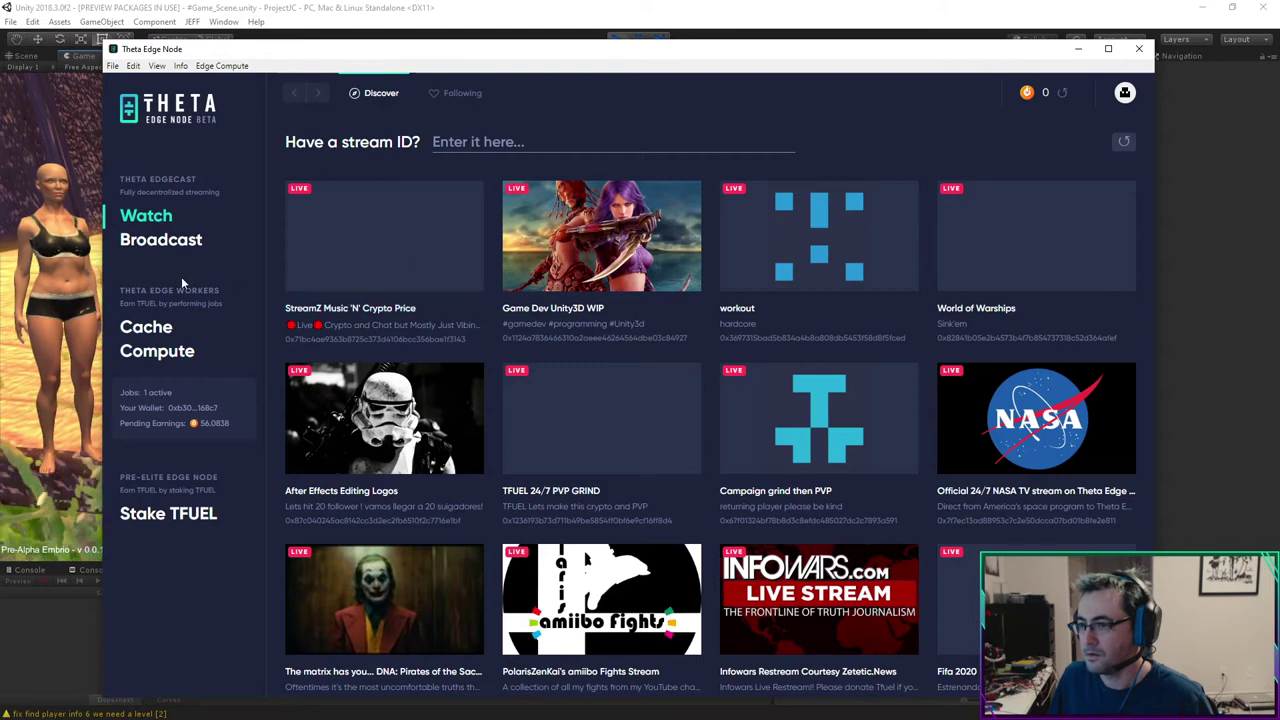
click(165, 242)
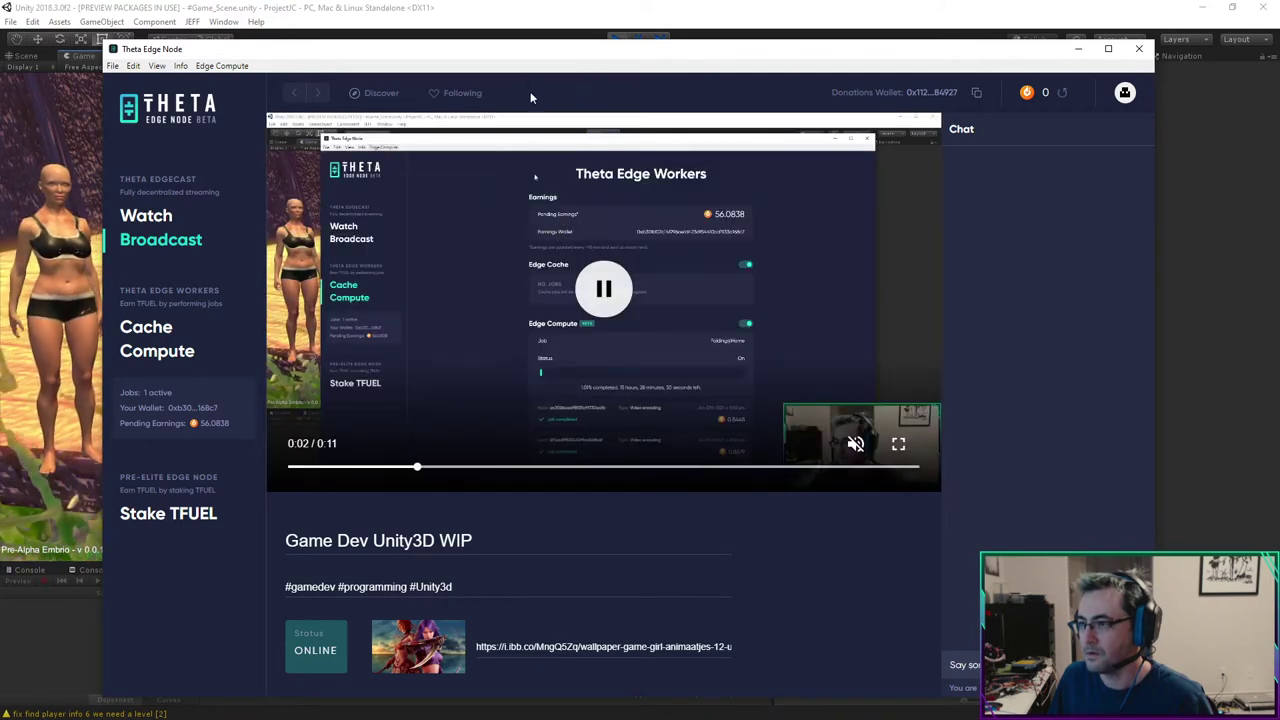
drag(525, 62, 590, 0)
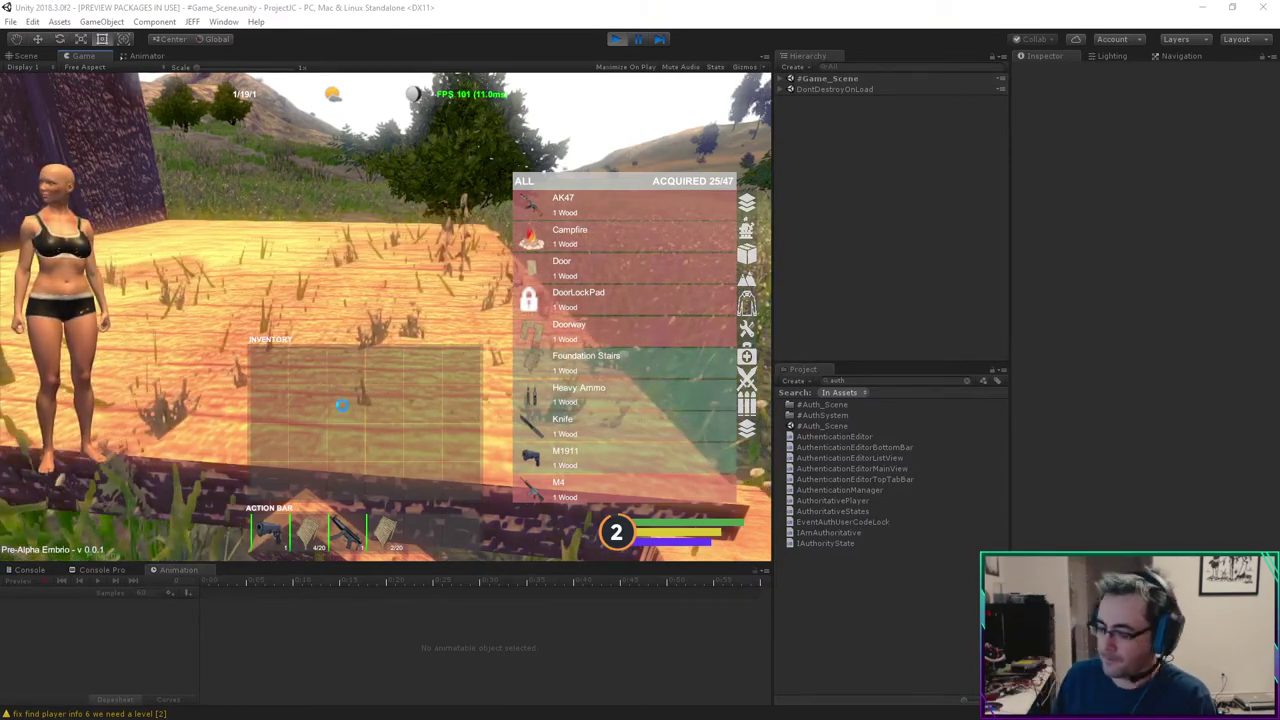
Step: Close the inventory, draw the black rifle, and sprint across the field toward the wooden building
key(Tab)
key(3)
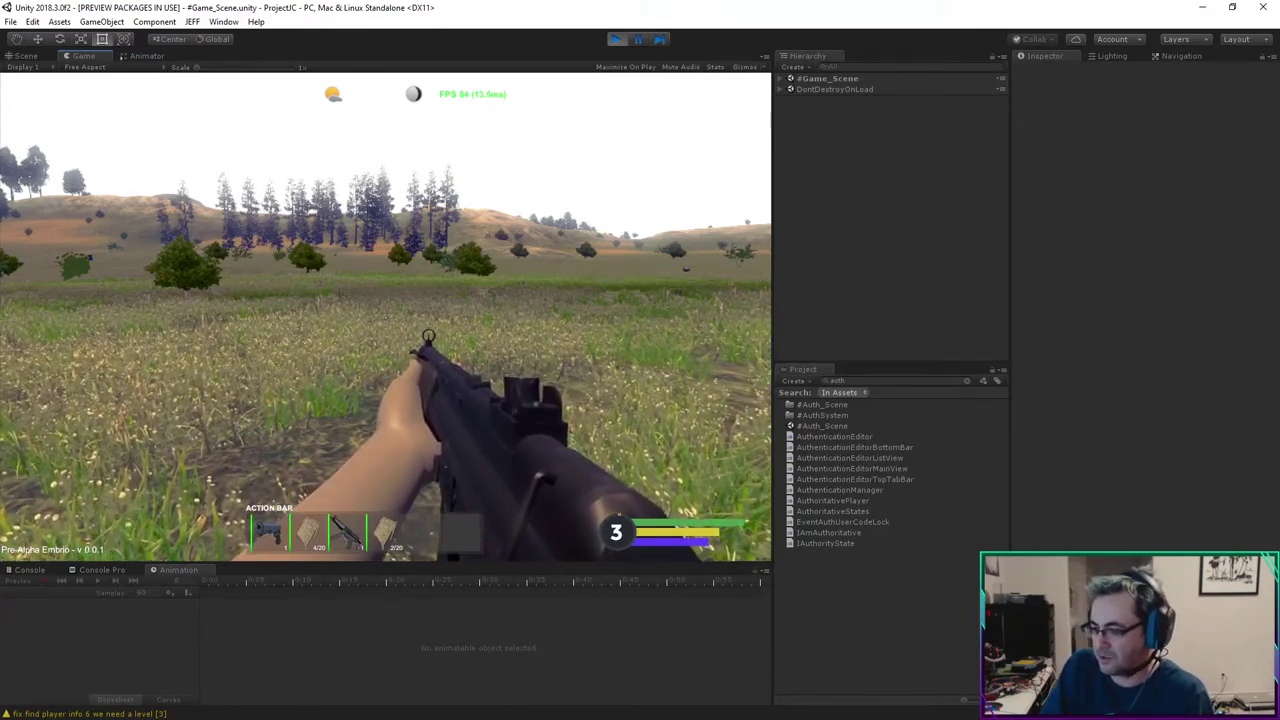
key(shift+w)
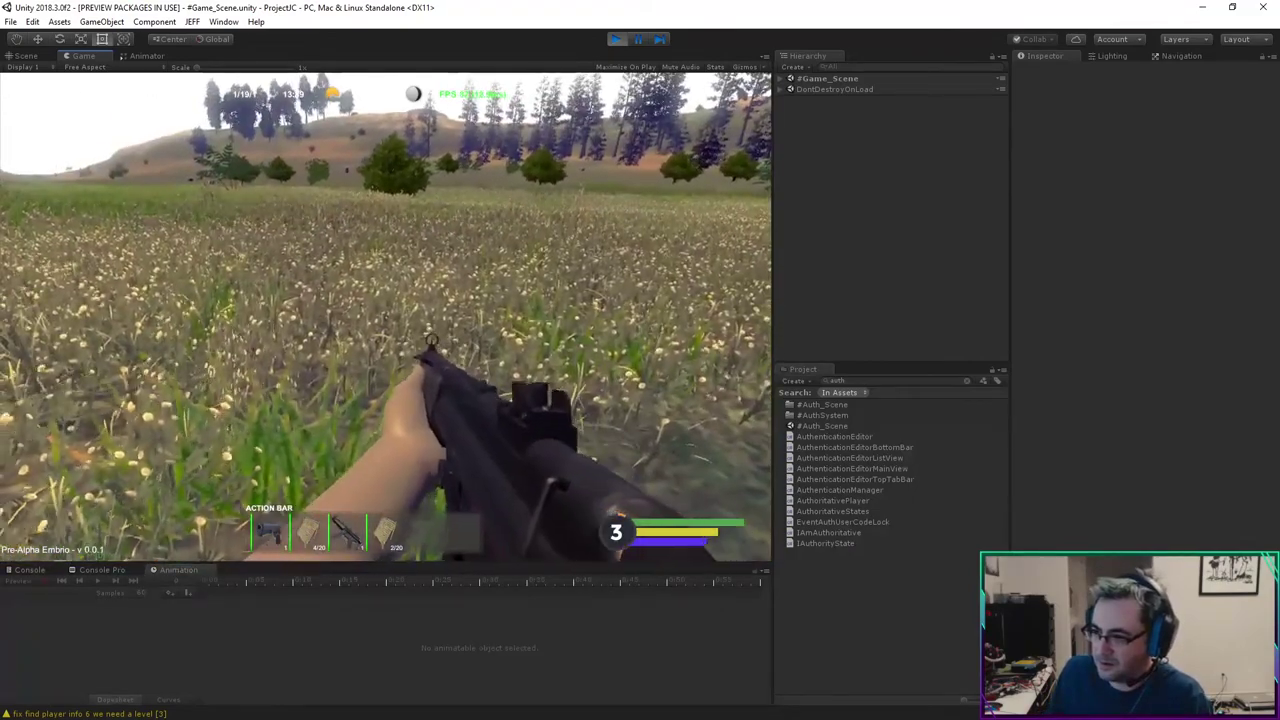
key(w)
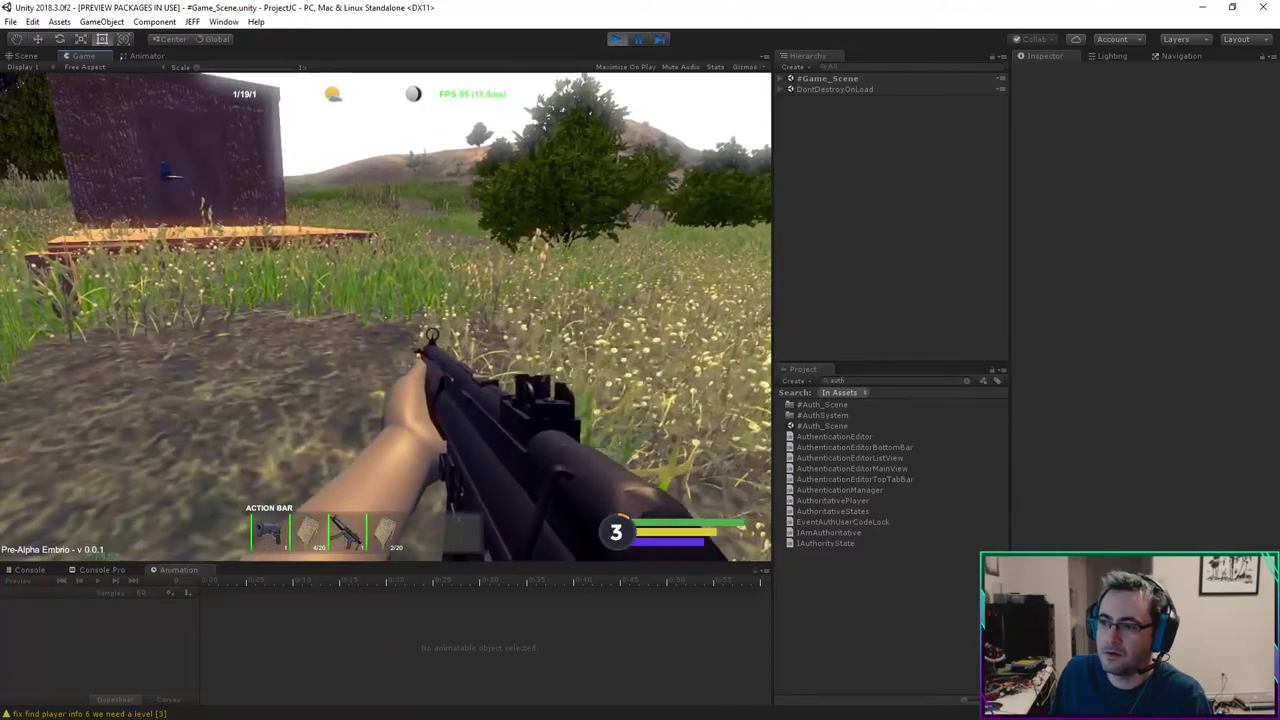
key(w)
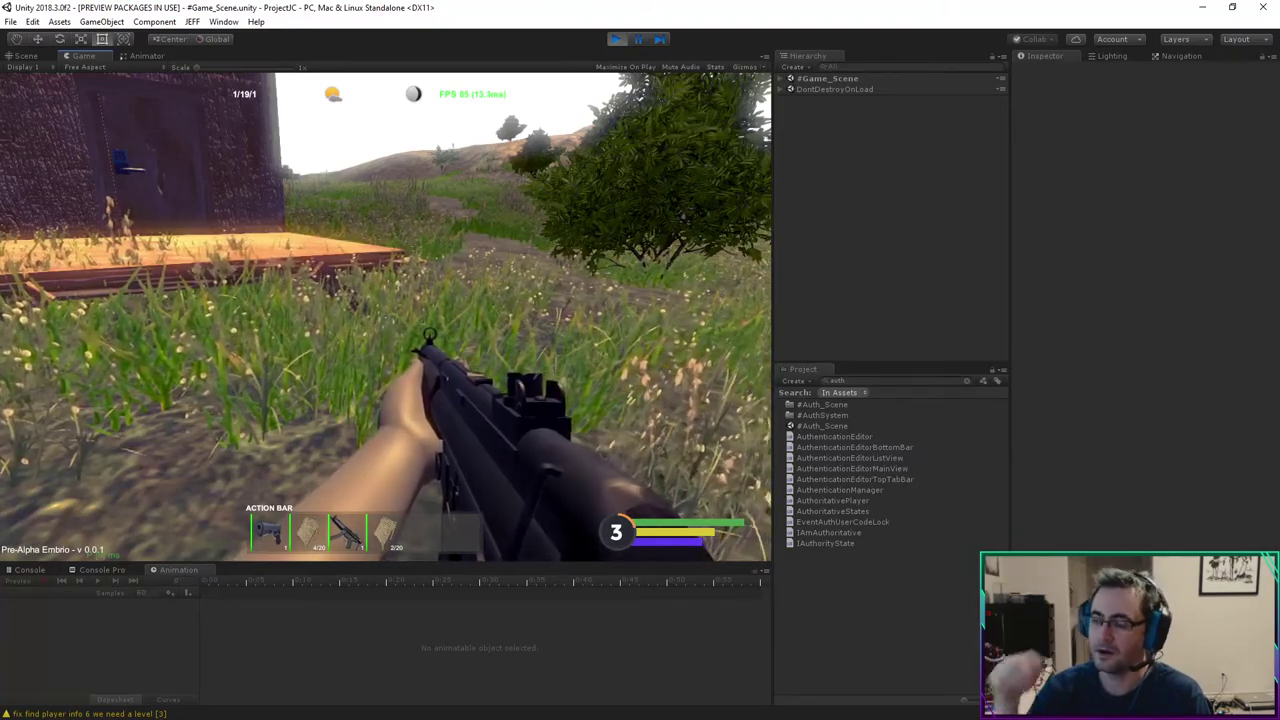
Step: Walk along the dirt path by the platform and reopen the inventory and crafting panel
key(w)
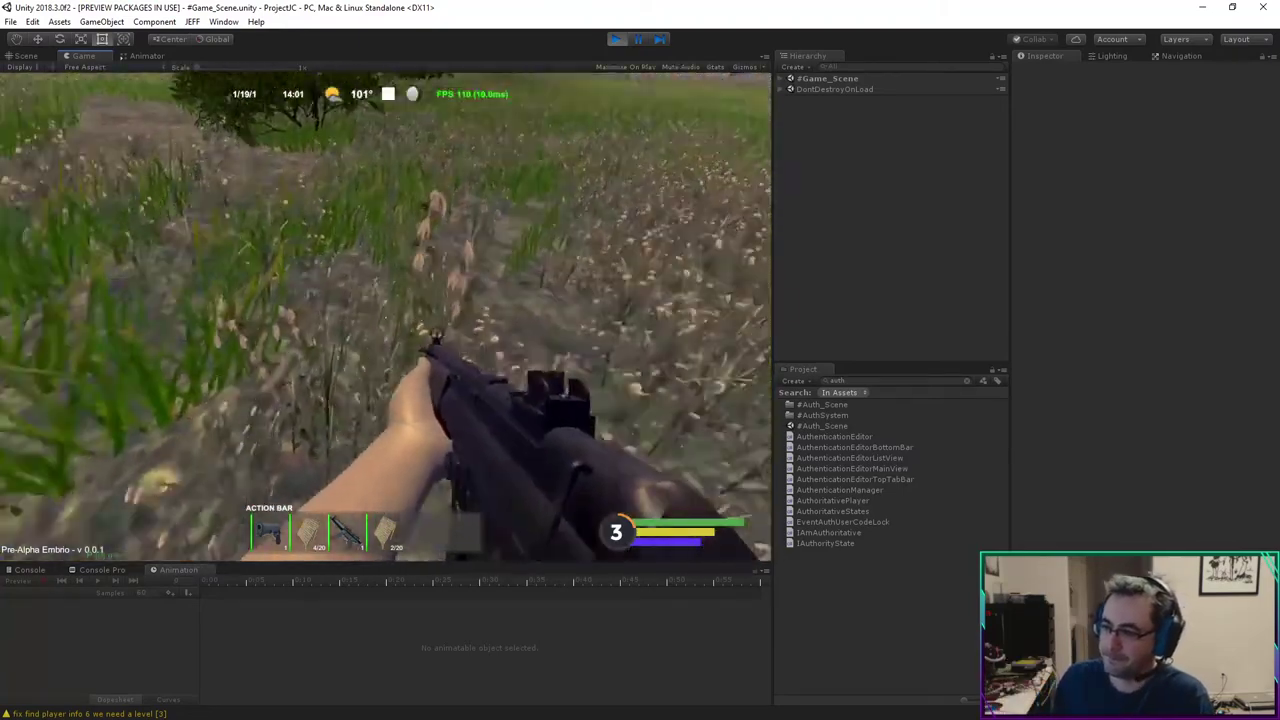
key(w)
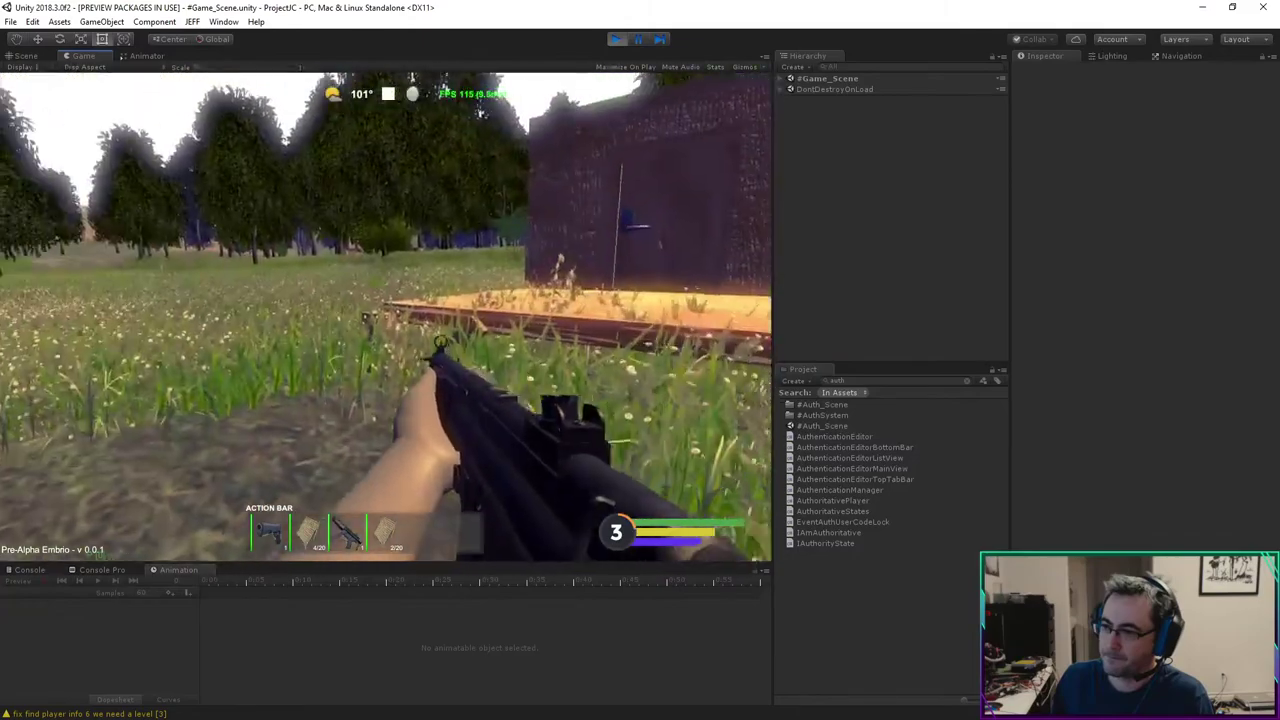
key(w)
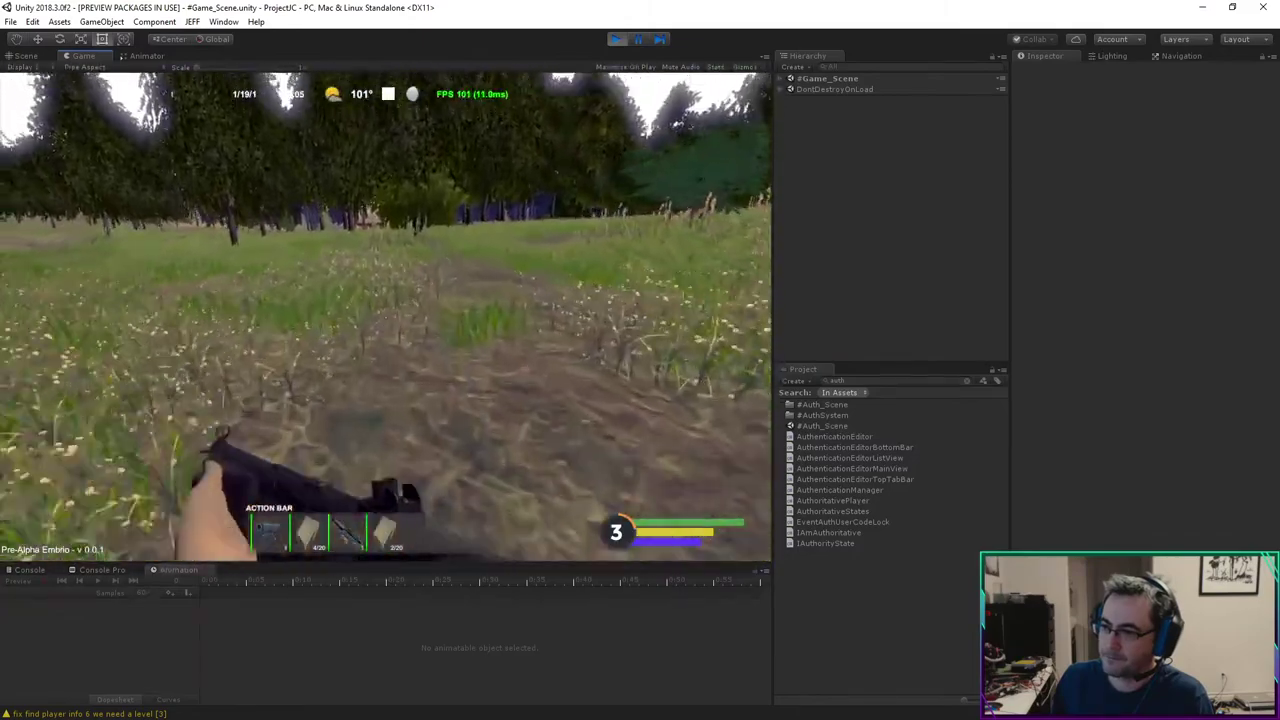
key(w)
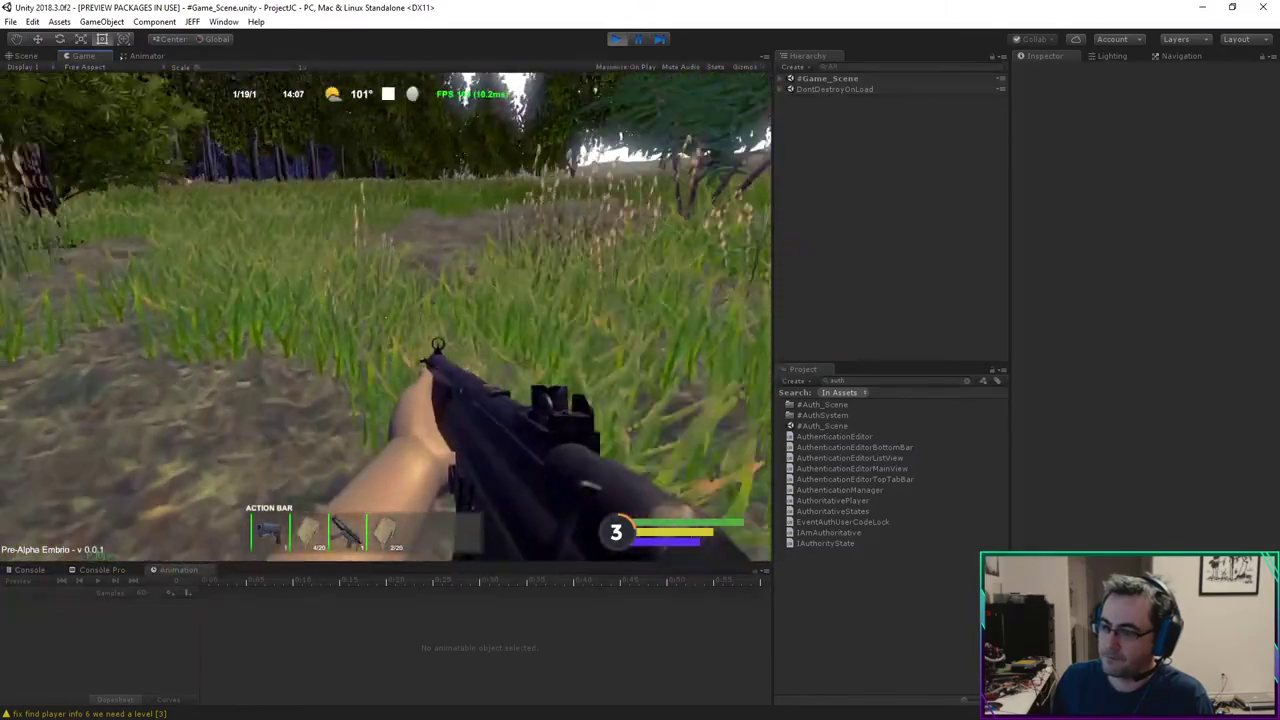
key(Tab)
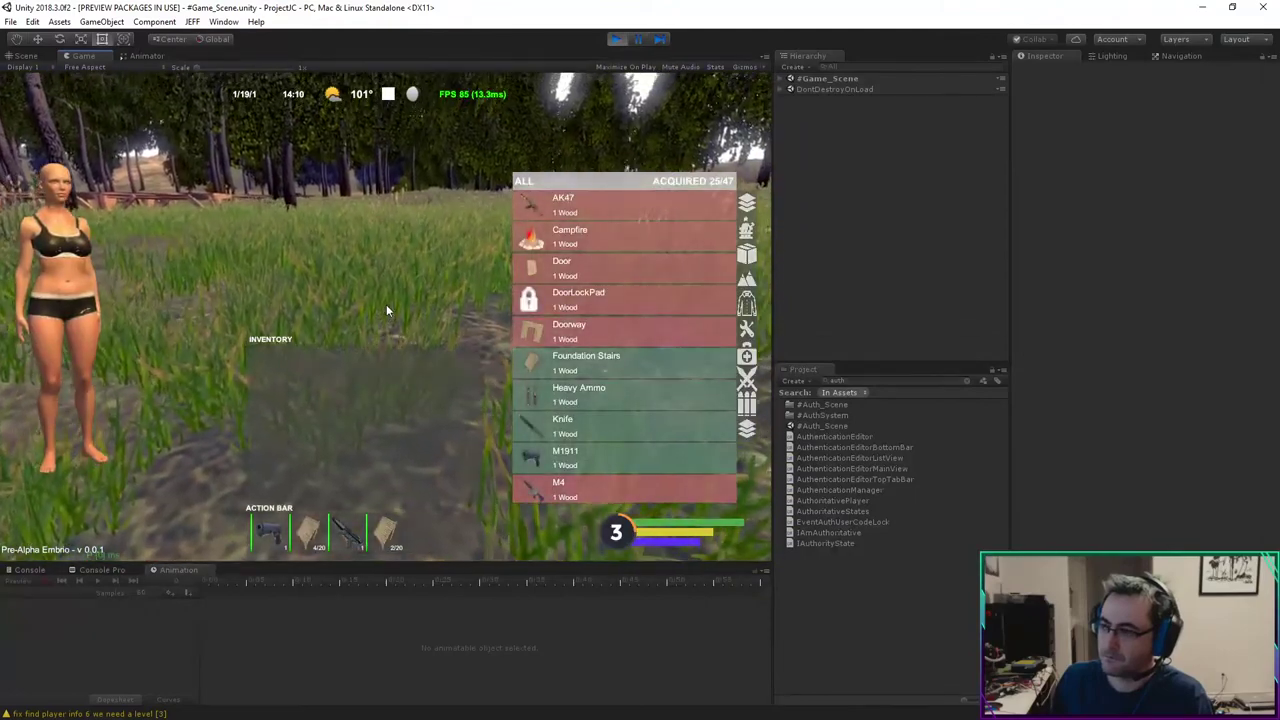
Step: Filter the #Game_Scene hierarchy for 'invent' and select the InventoryUIPanel object
click(781, 80)
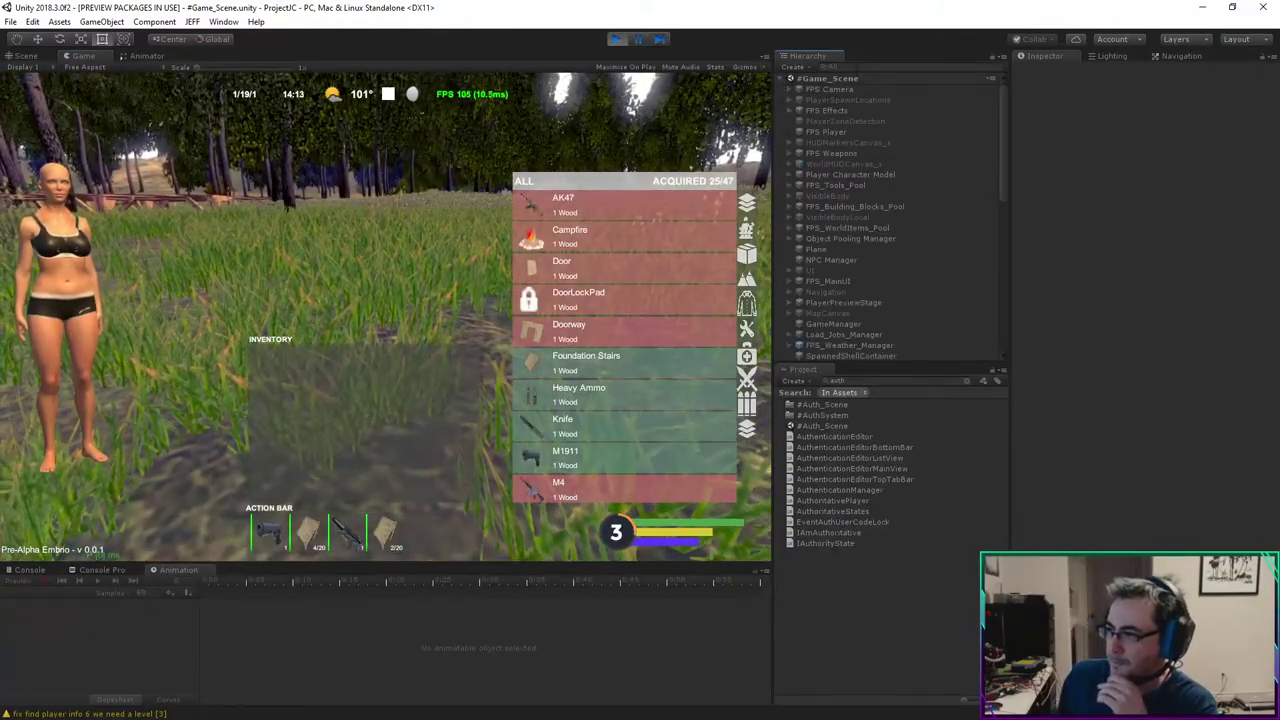
text(invent)
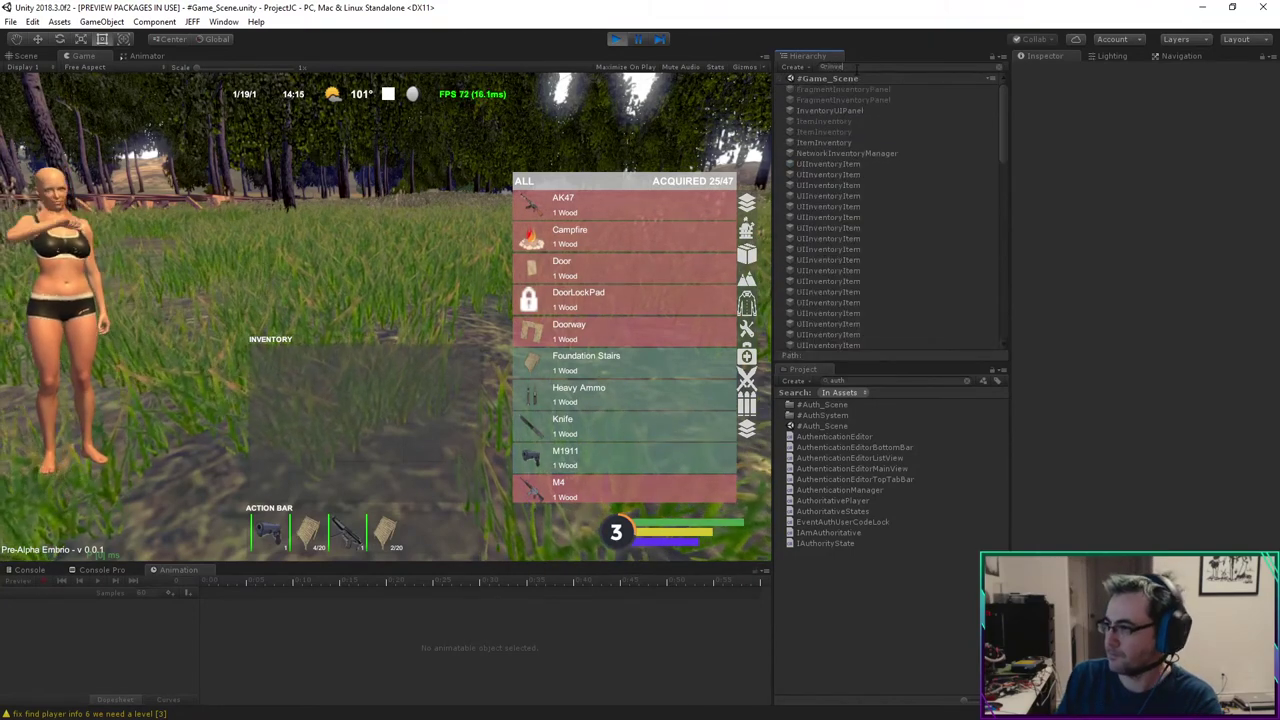
click(828, 143)
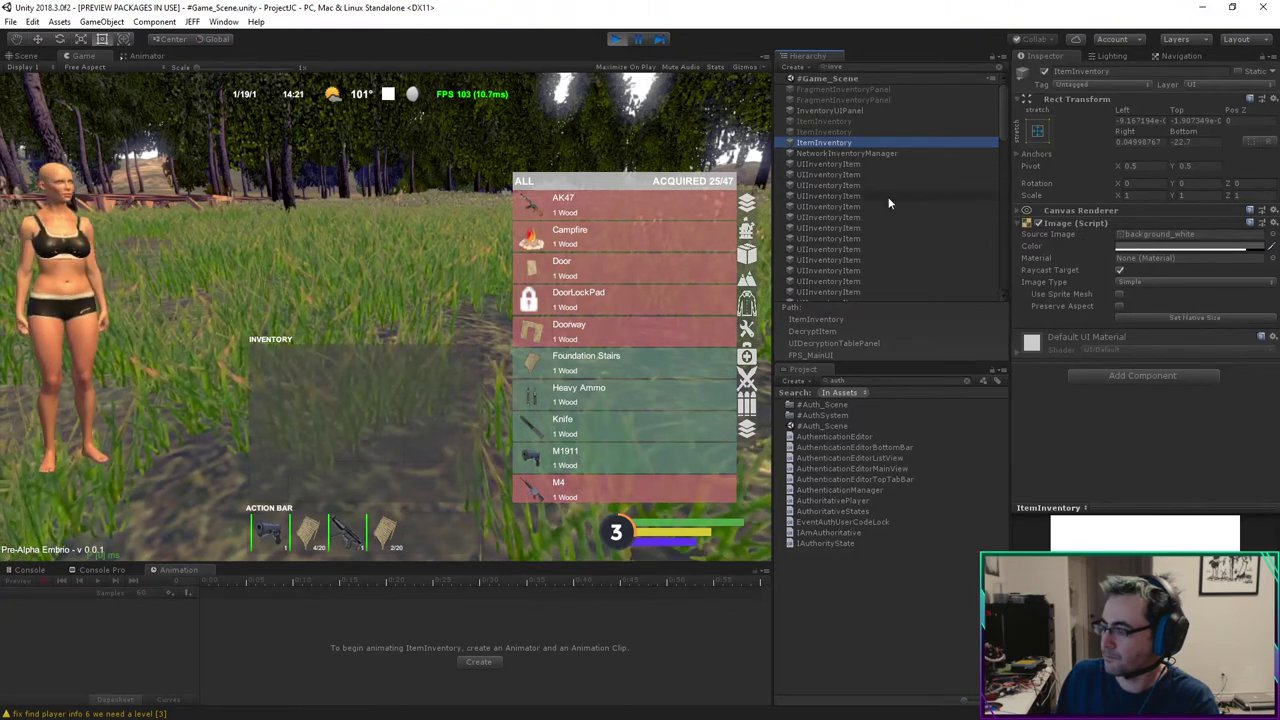
scroll(888, 197, down, 5)
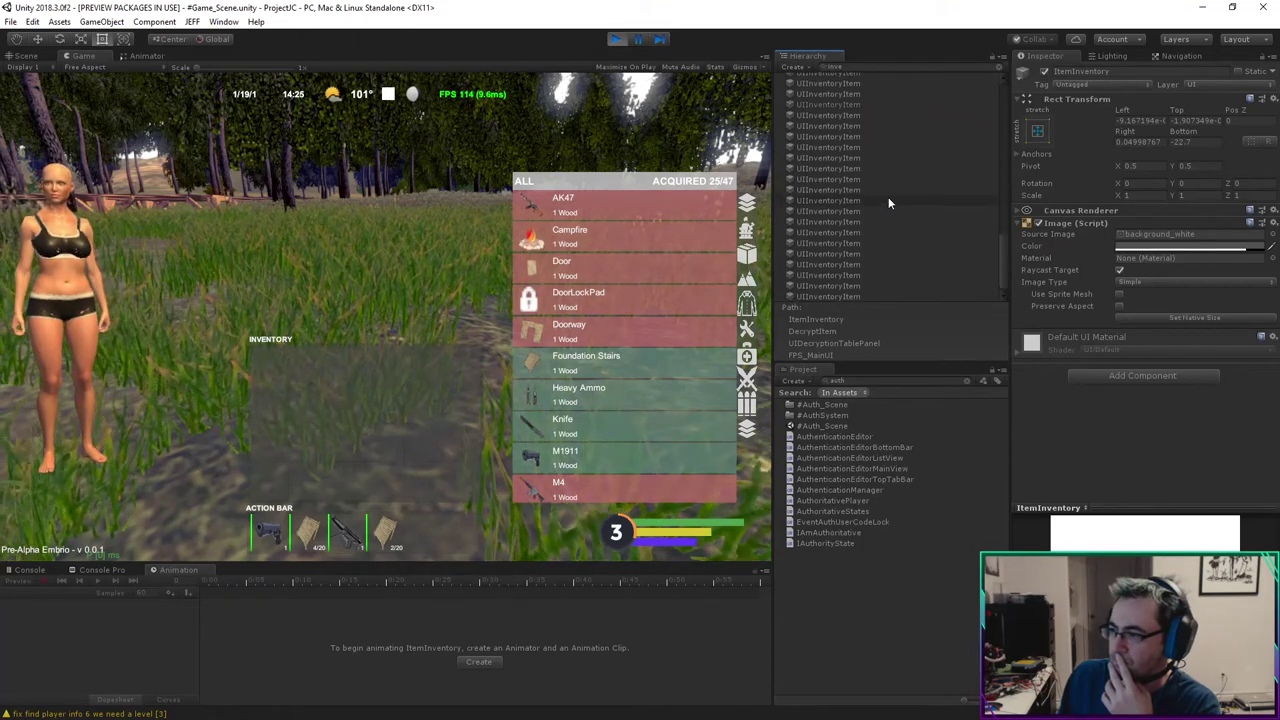
scroll(888, 204, up, 5)
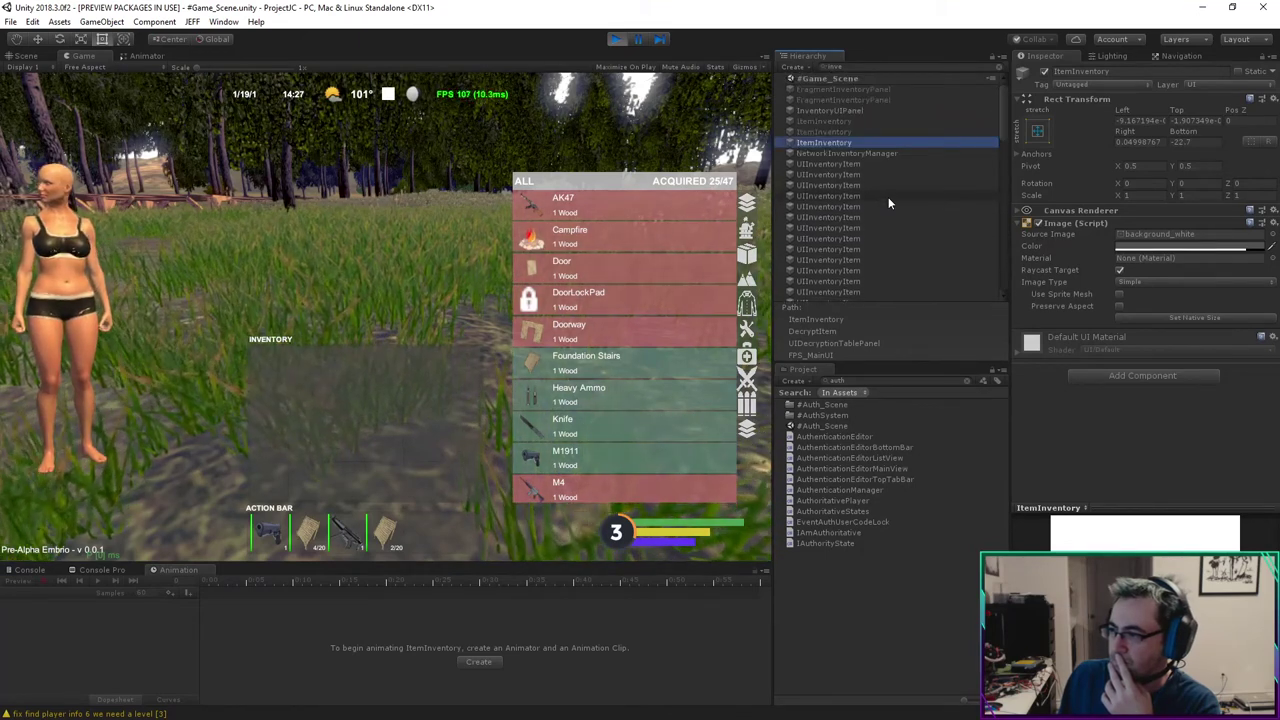
click(832, 111)
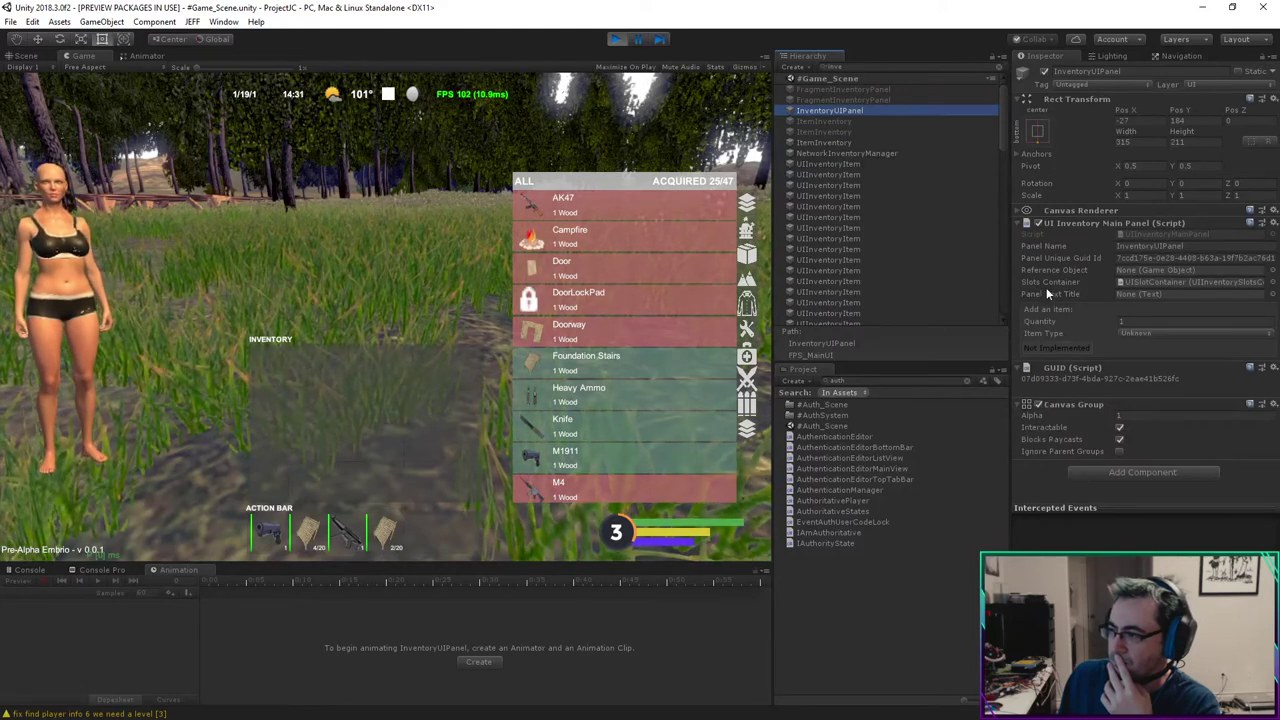
Step: Set Item Type to Ammo, add the 50000 Primary Ammo item, and close the inventory
click(1128, 334)
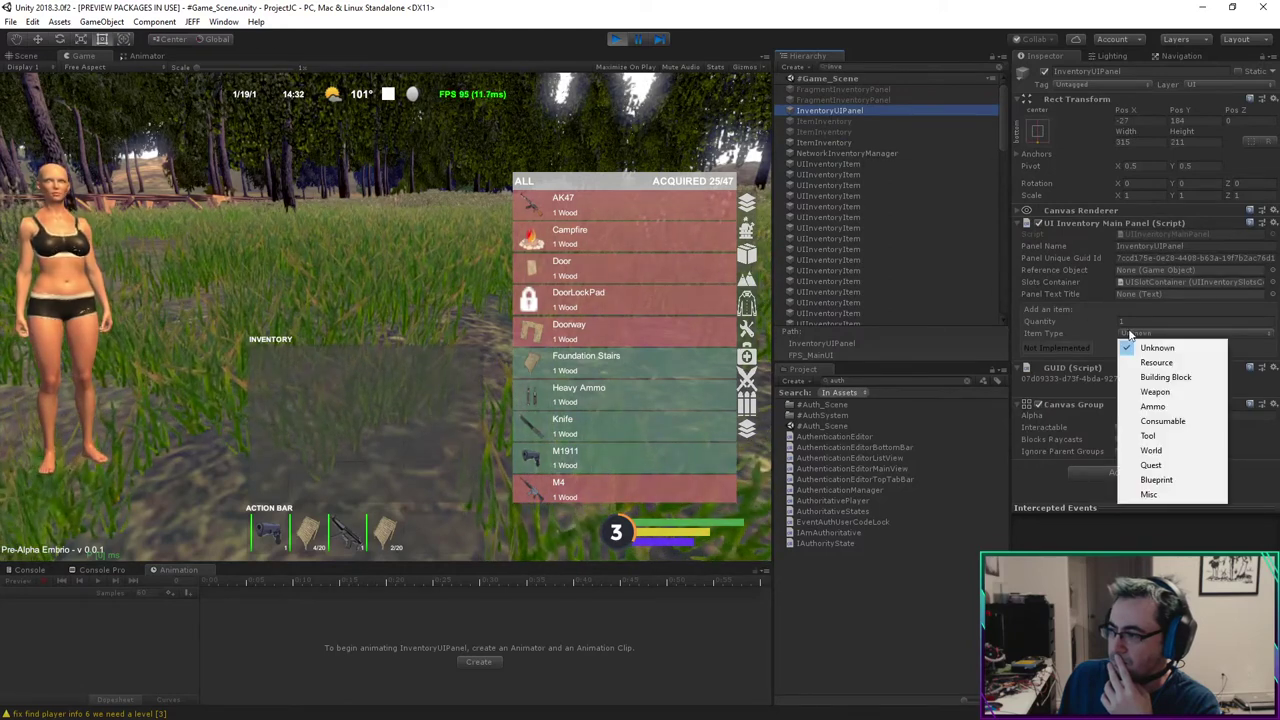
click(1132, 406)
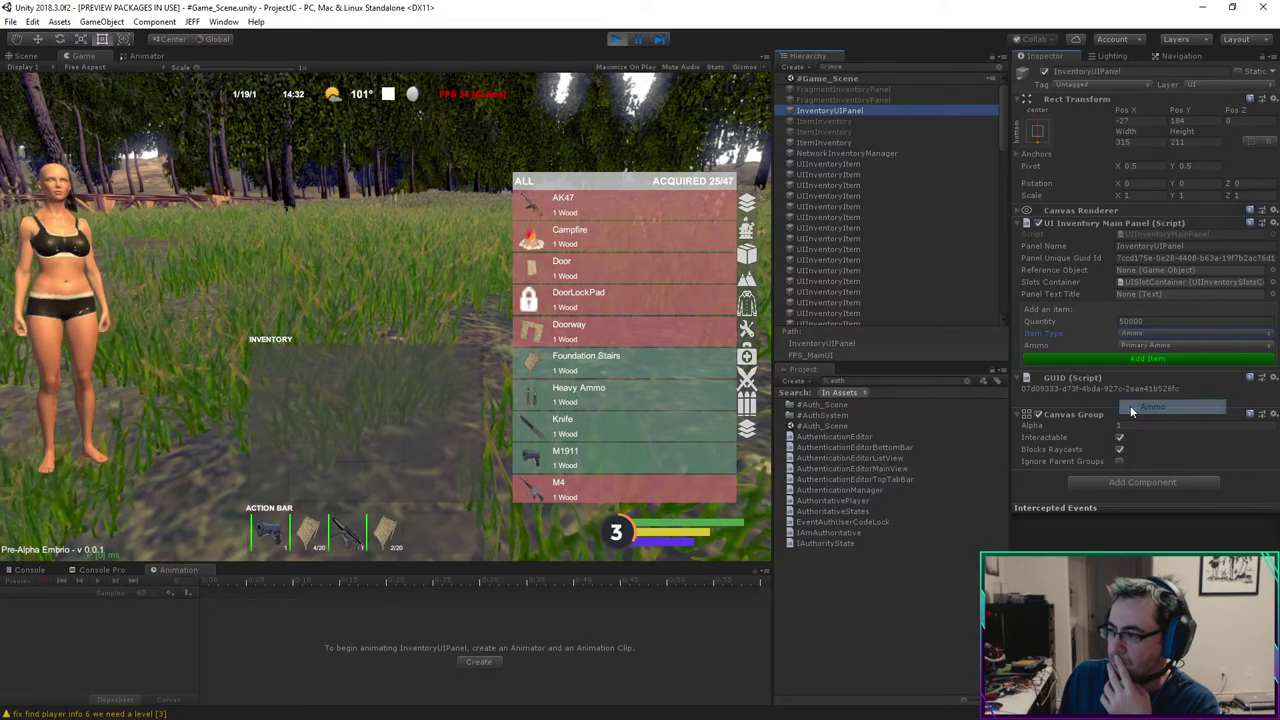
click(1131, 360)
click(449, 402)
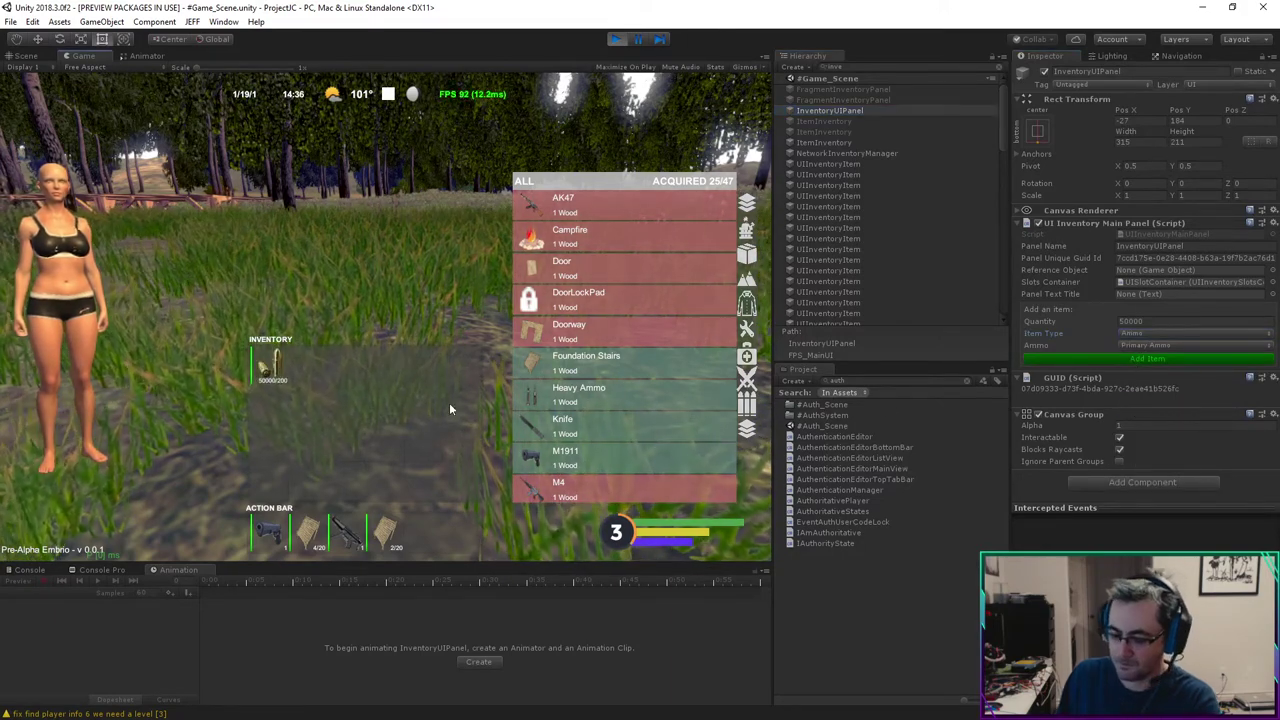
key(Tab)
Step: Sprint across the field to the trees and shoot one to gather wood
key(shift+w)
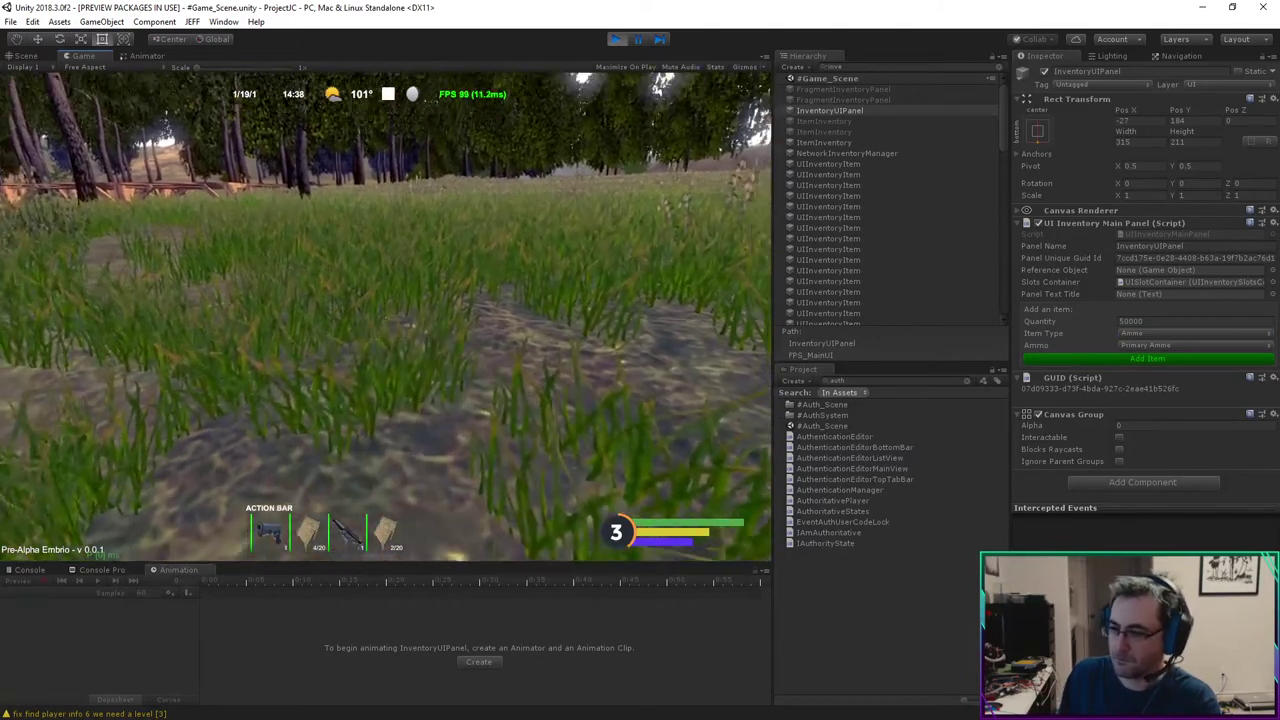
key(w)
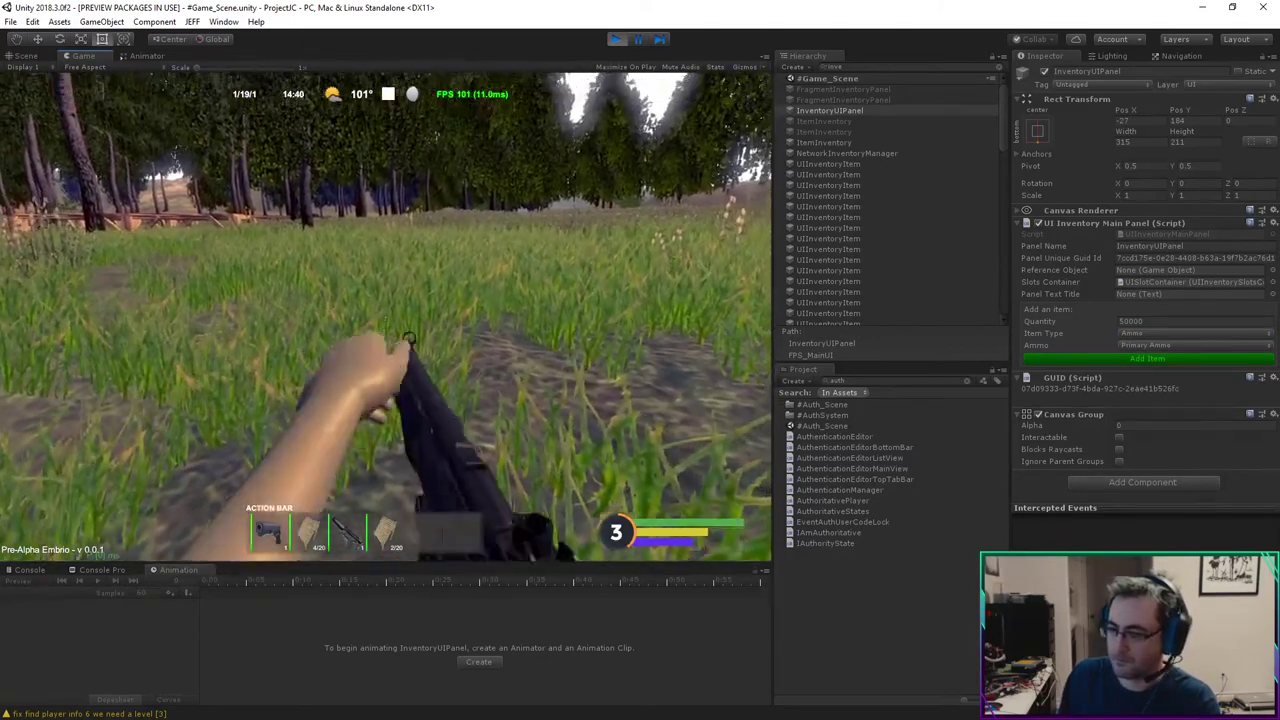
key(w)
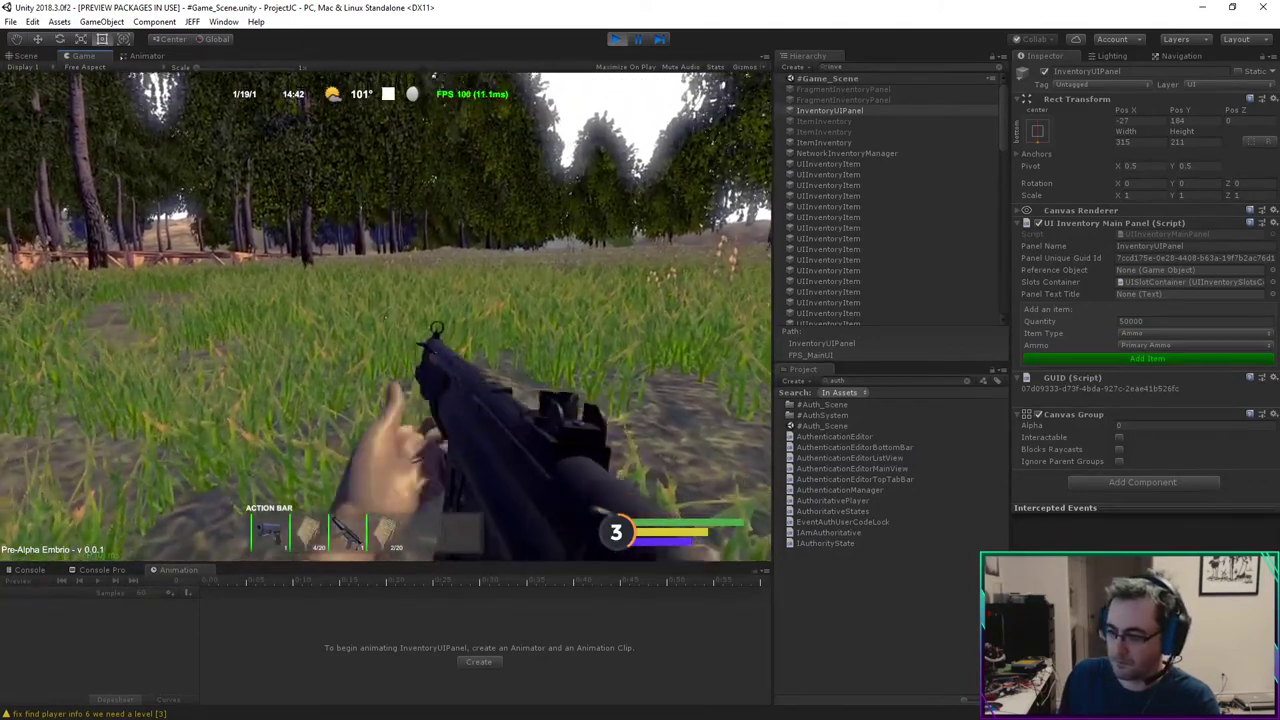
key(w)
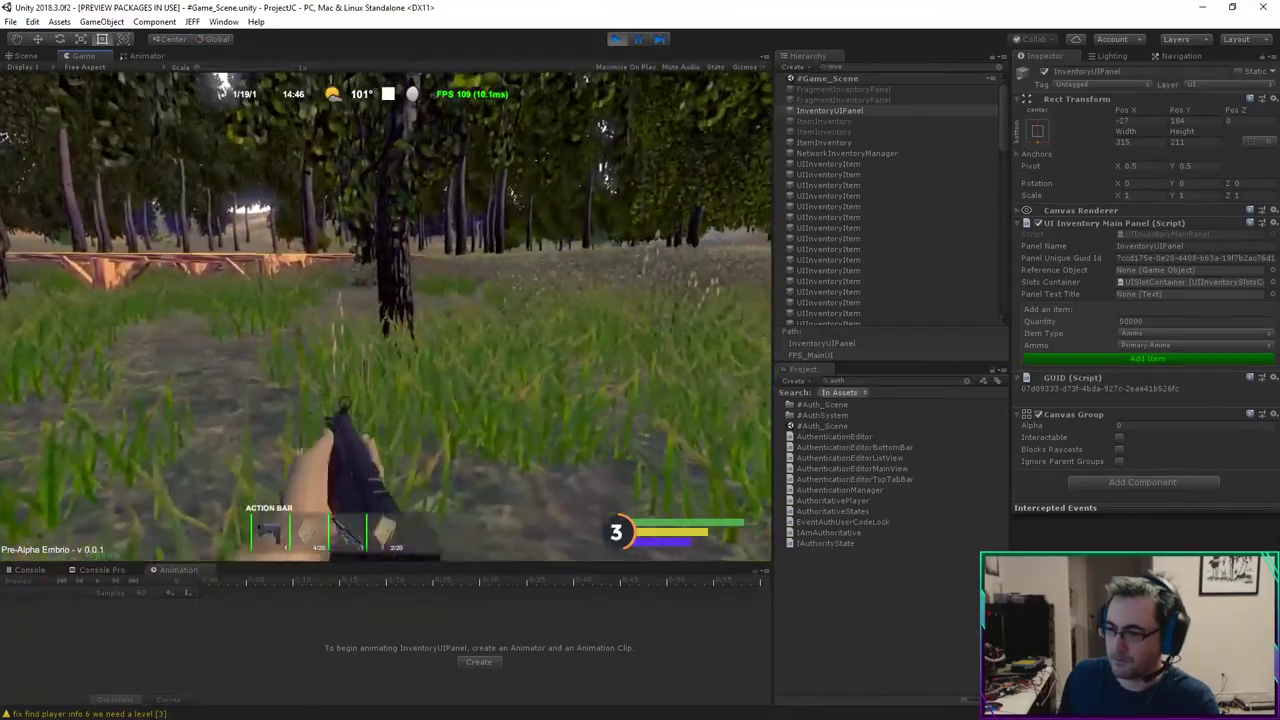
click(437, 357)
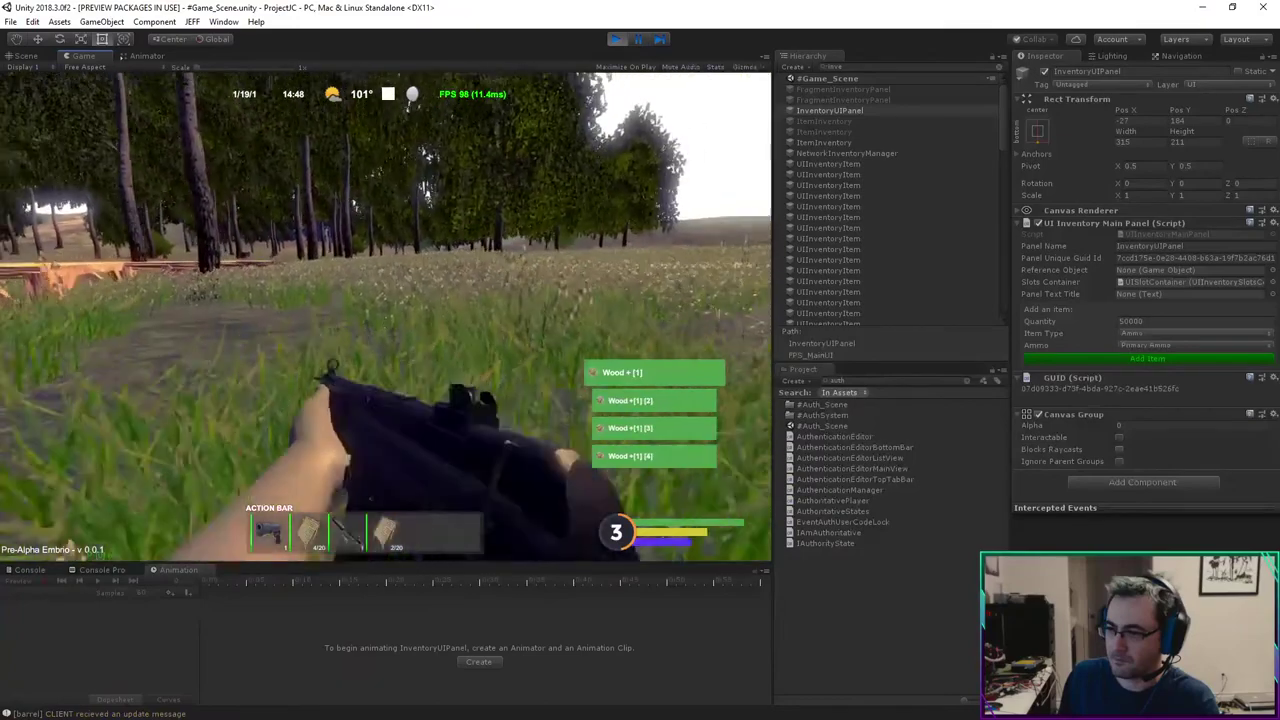
Step: Drop a wood item from the inventory into the world and pick it back up
key(Tab)
drag(310, 362, 352, 278)
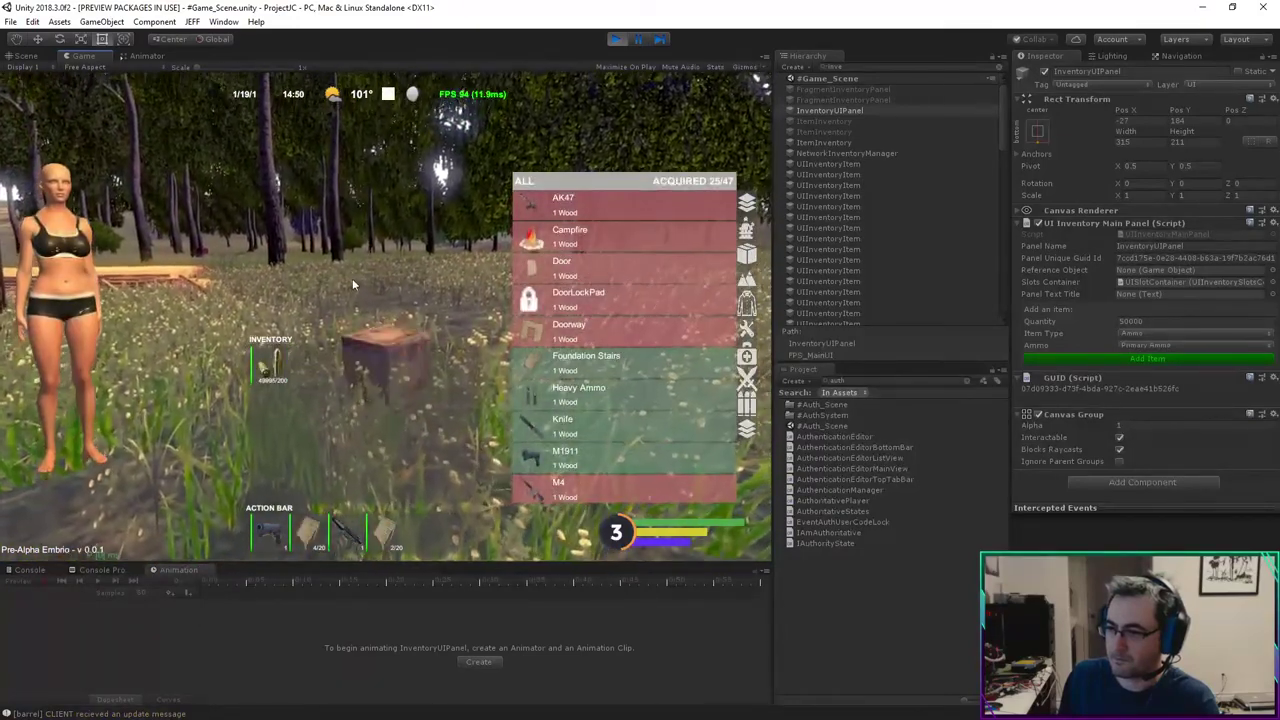
key(Tab)
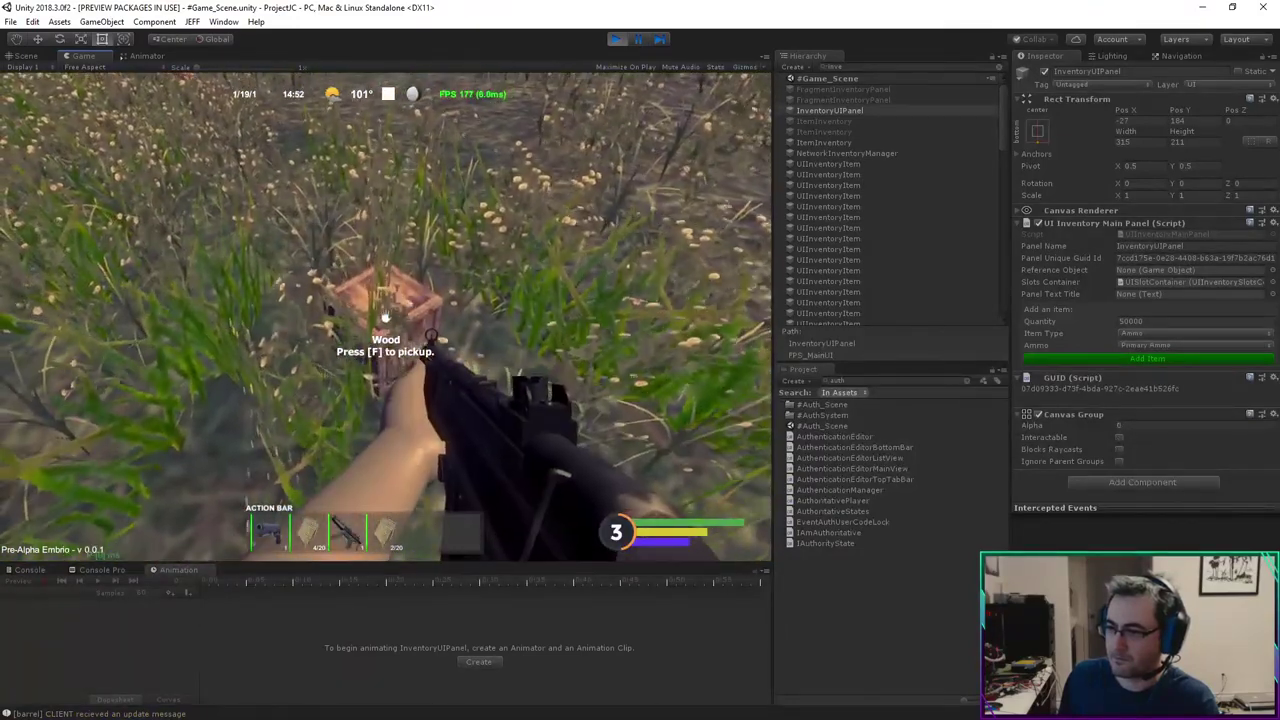
key(f)
key(Tab)
key(Tab)
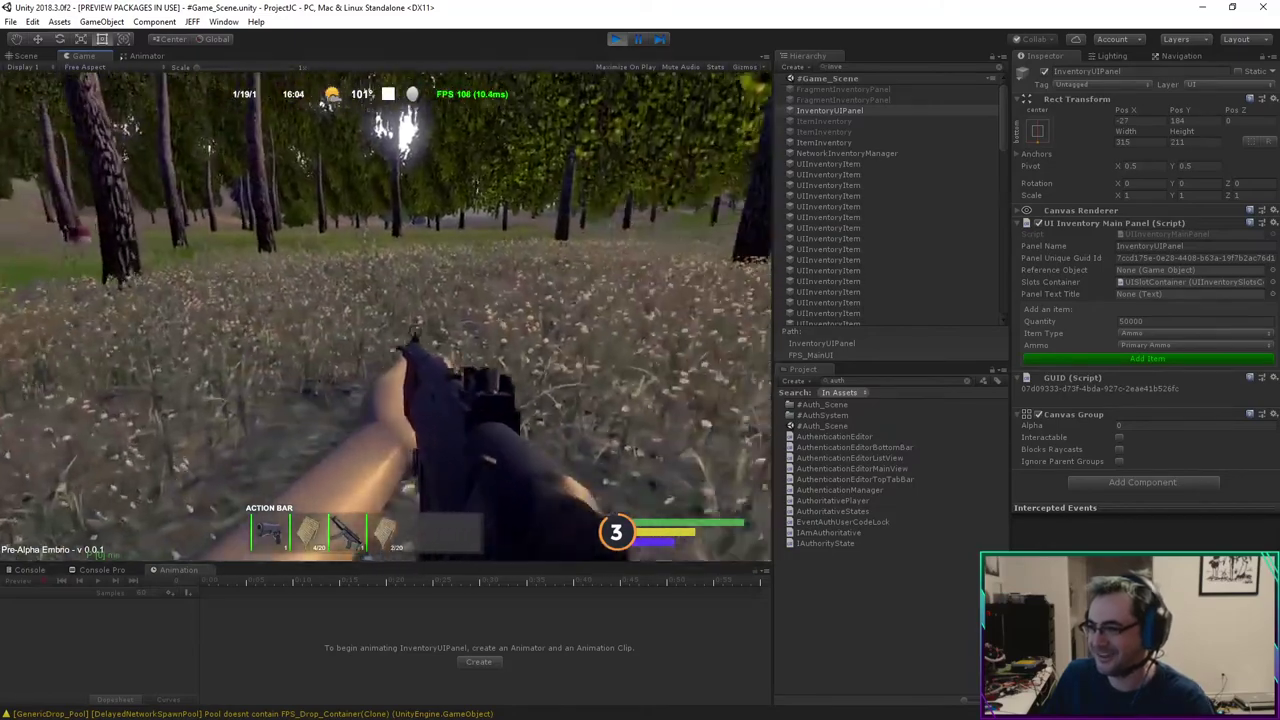
Step: Walk past the red-white post through the forest until night falls
key(w)
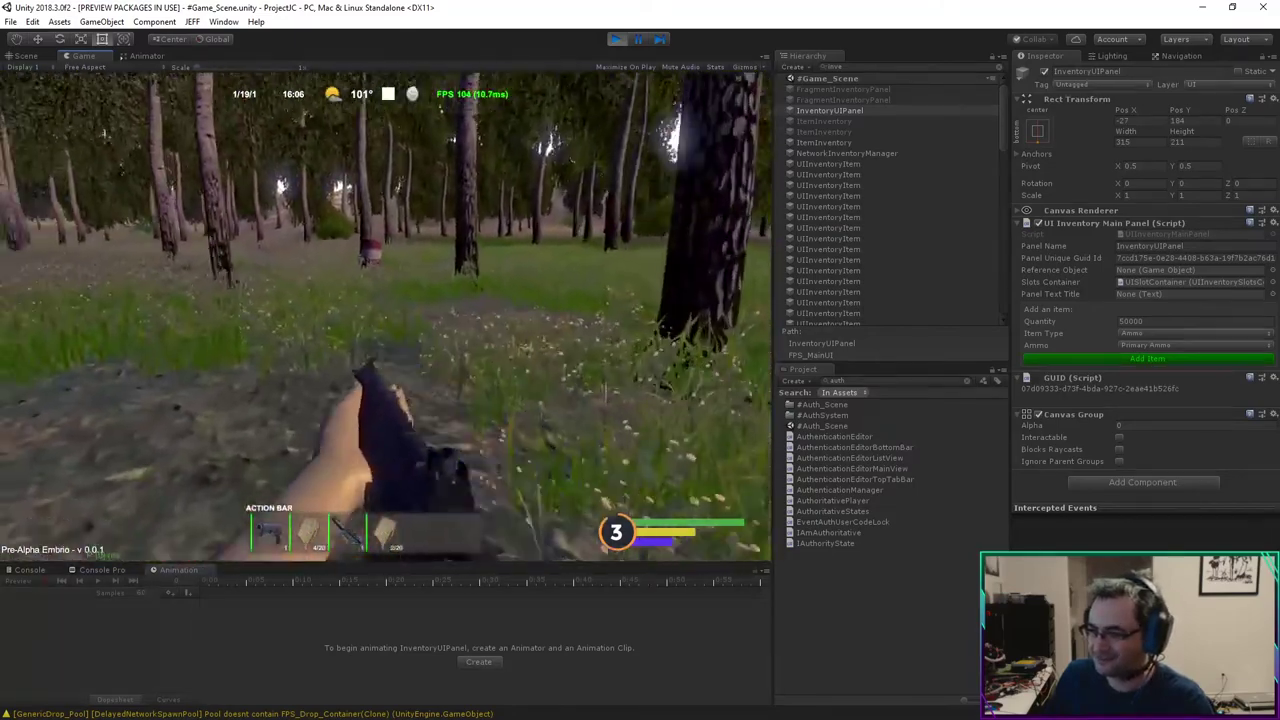
key(shift+w)
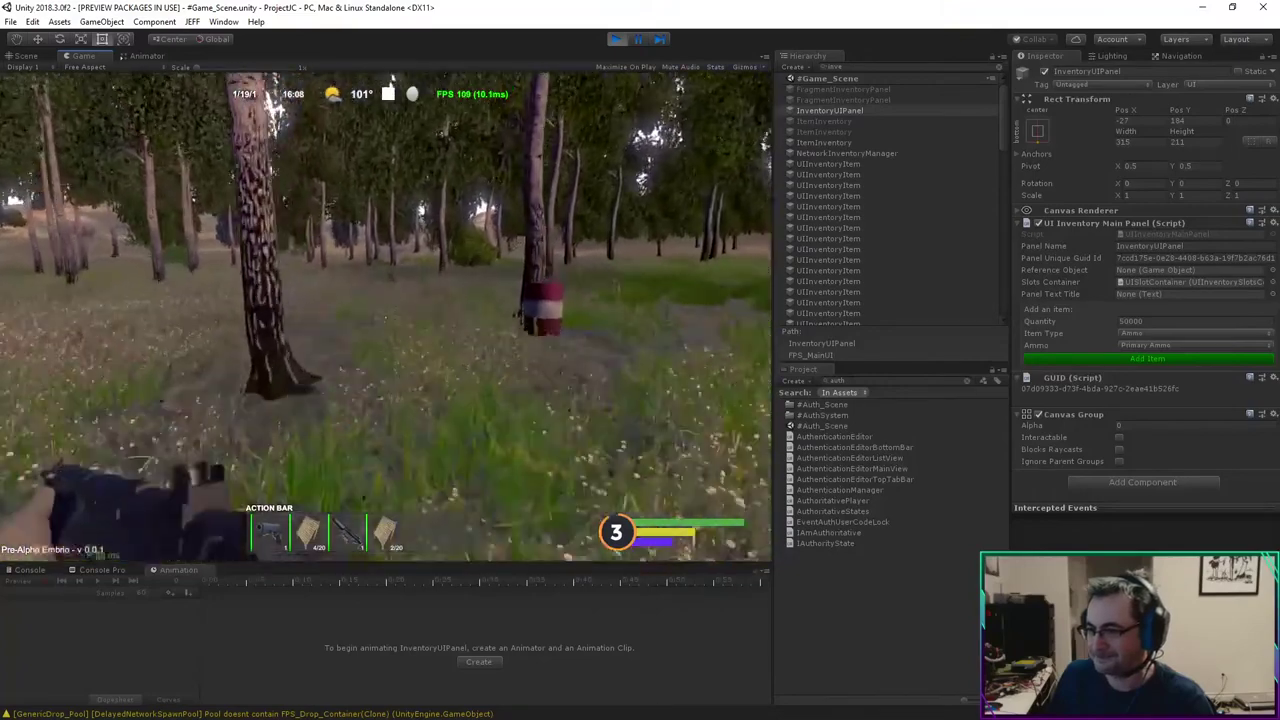
key(w)
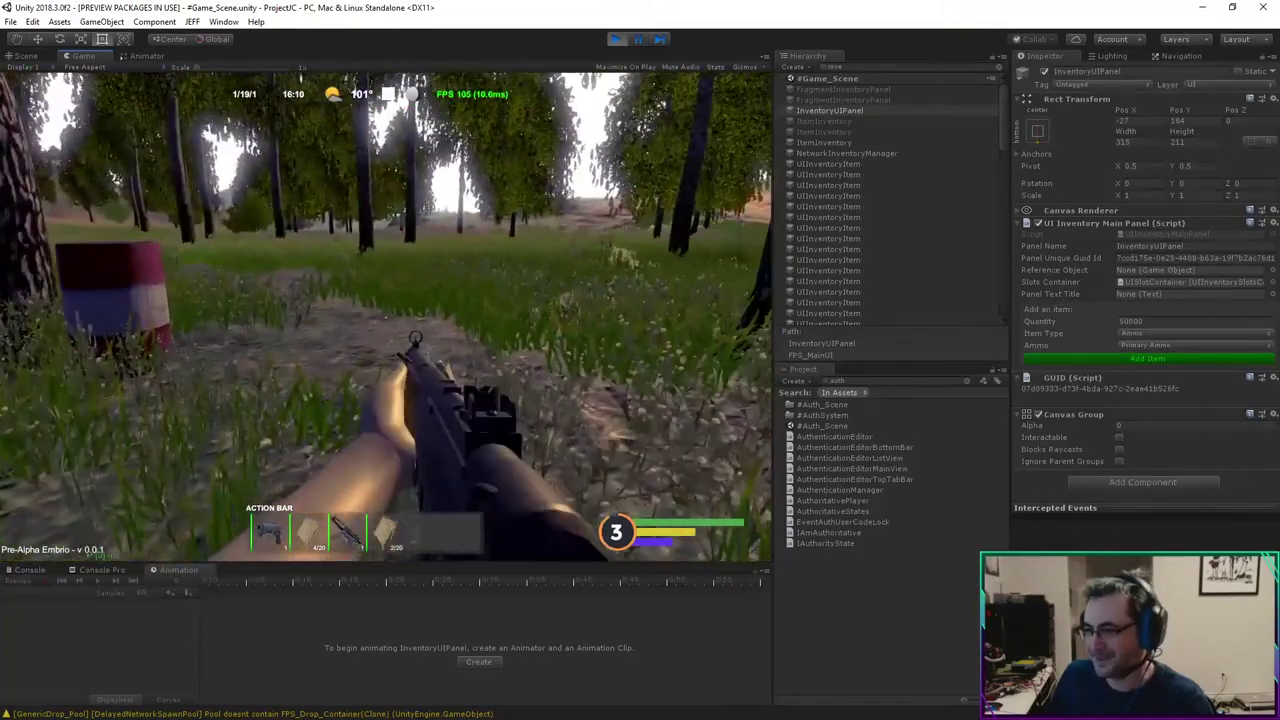
key(w)
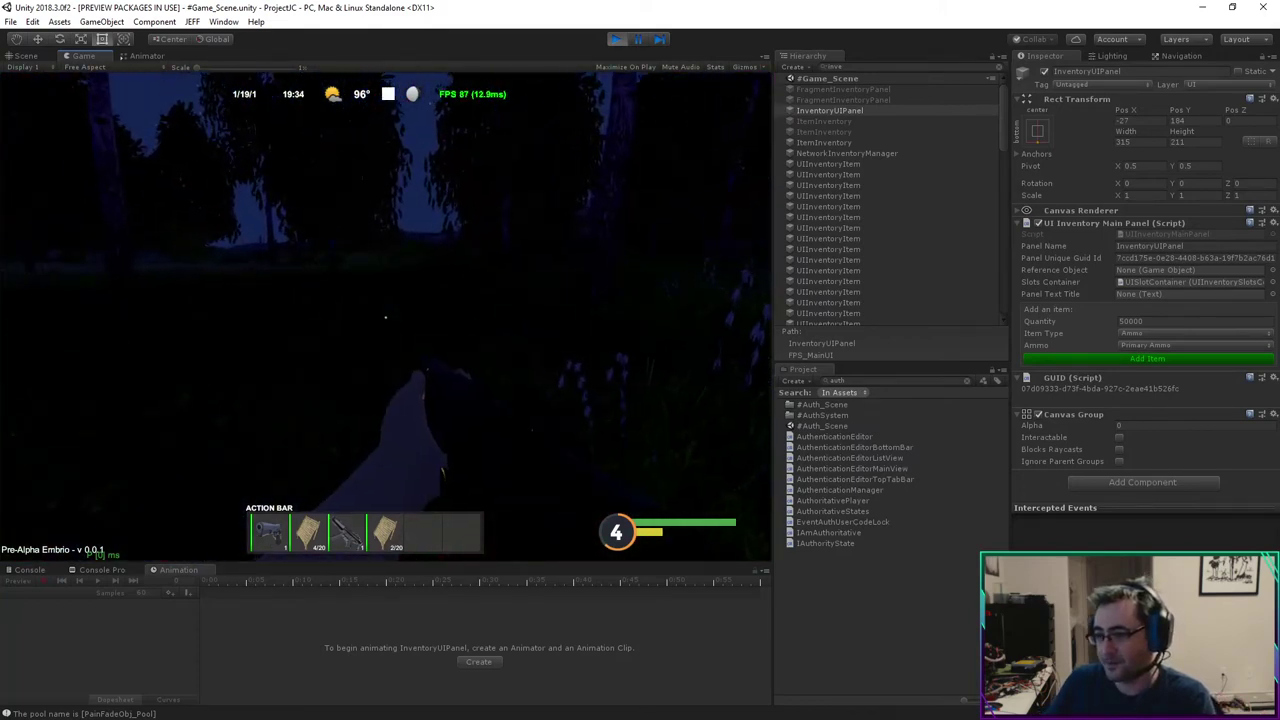
Step: Open and close the night-time inventory panel twice, leaving it hidden
key(Tab)
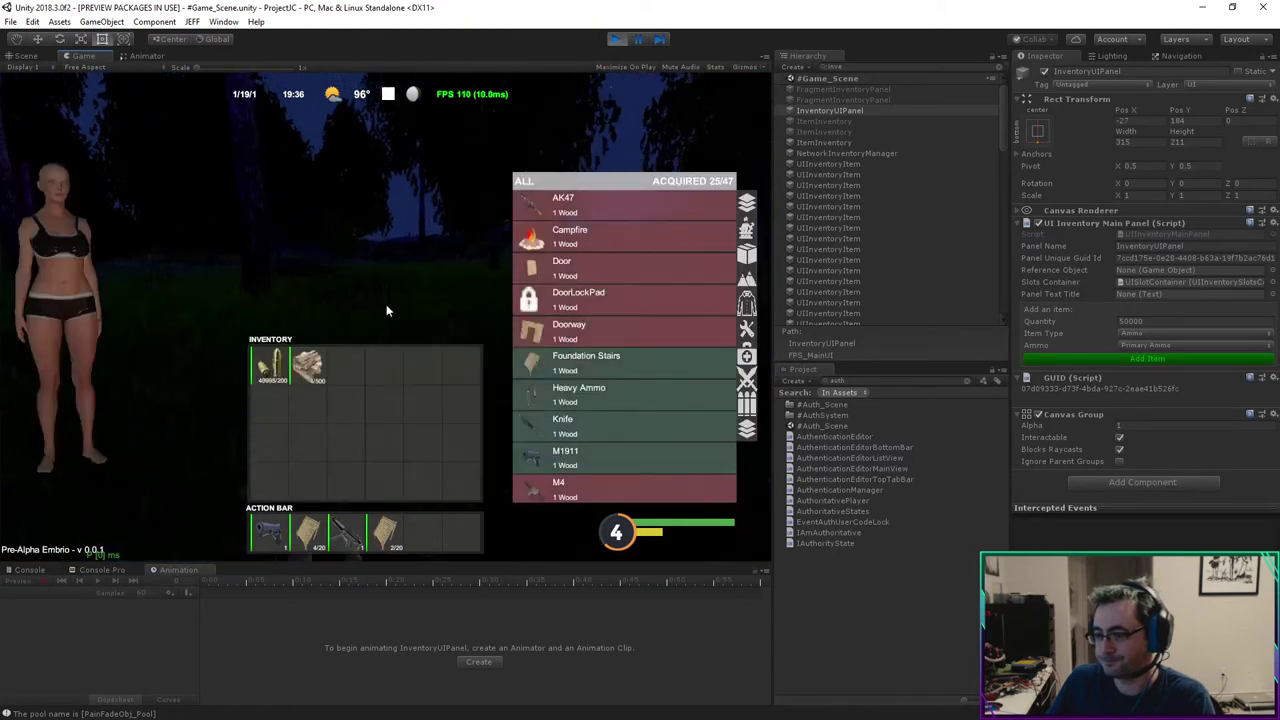
key(Tab)
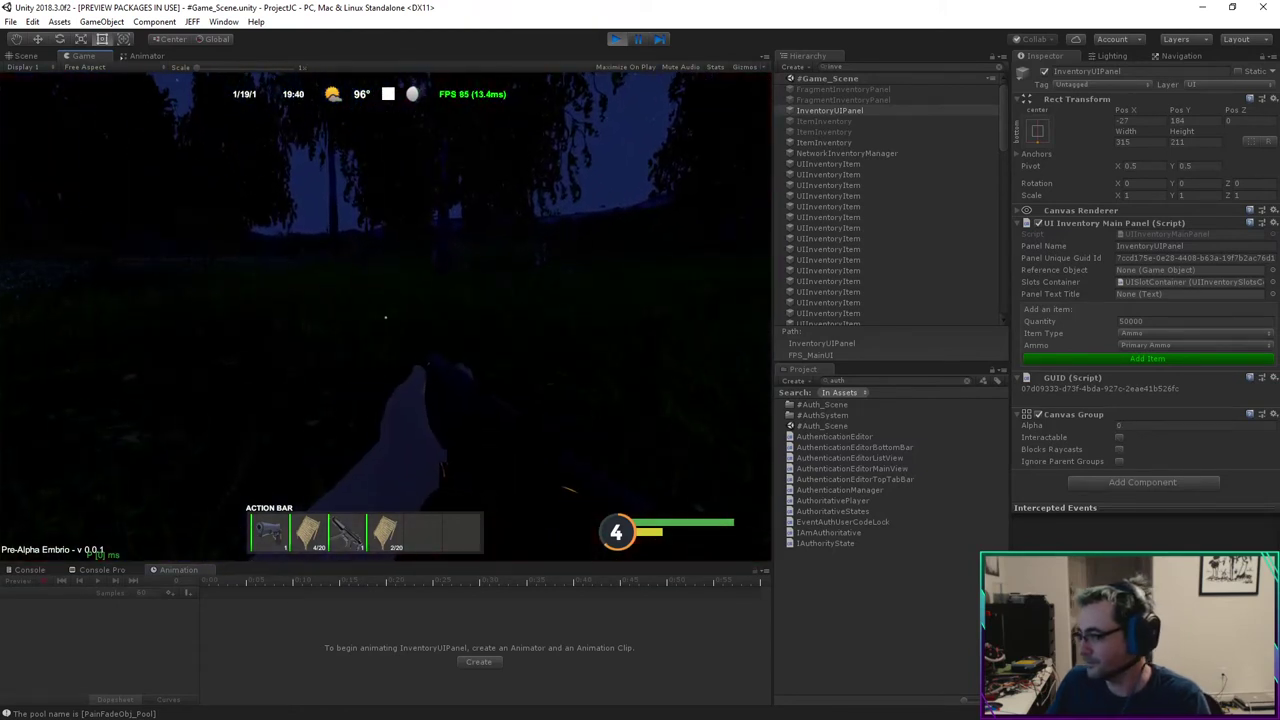
key(Tab)
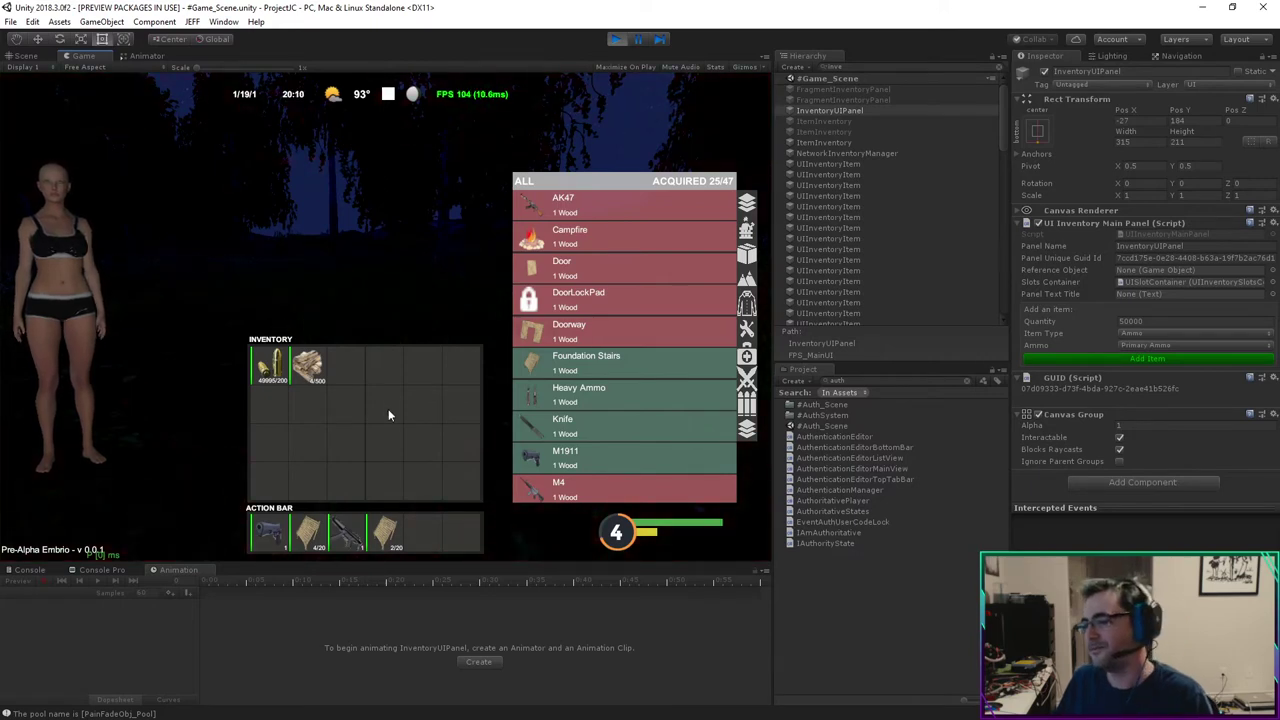
key(Tab)
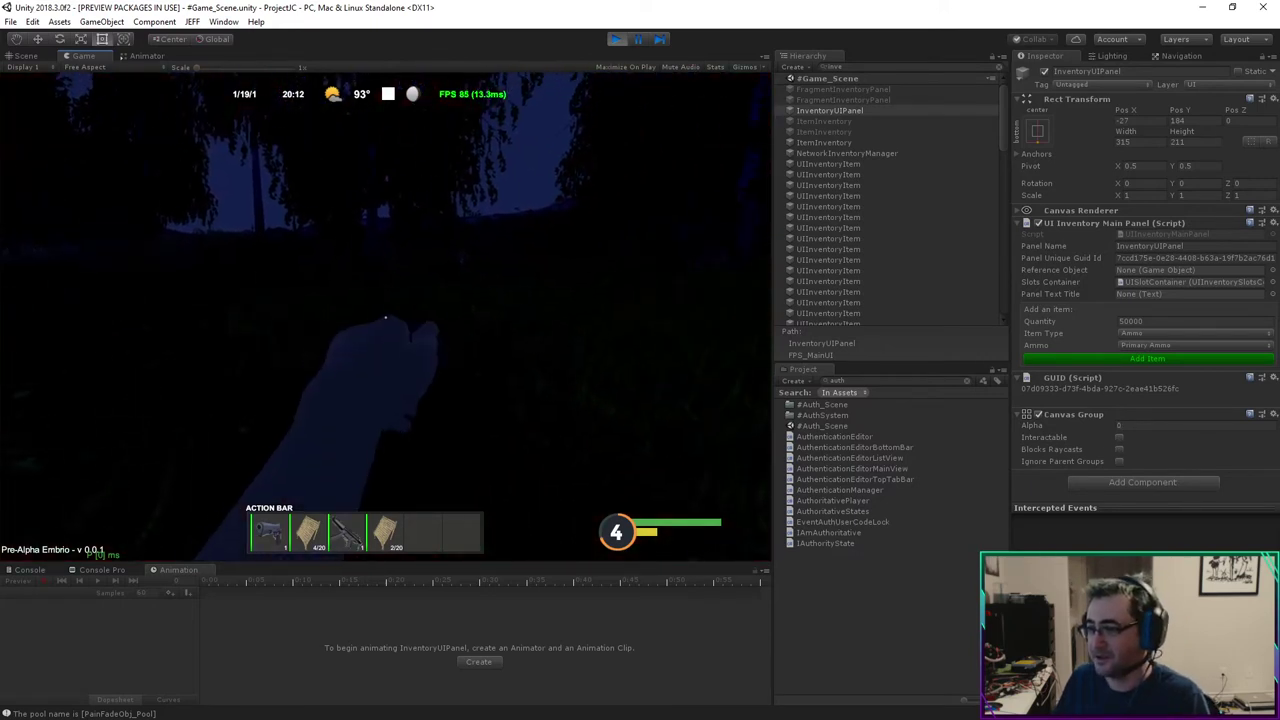
key(Tab)
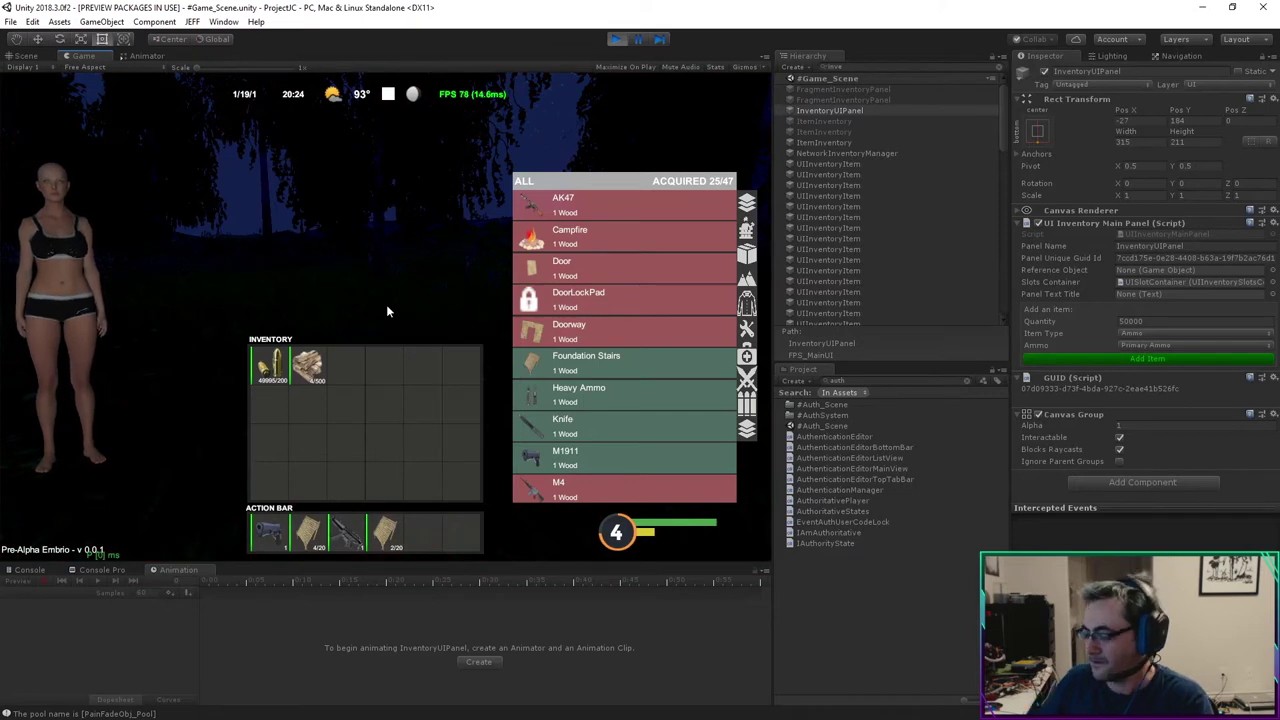
key(Tab)
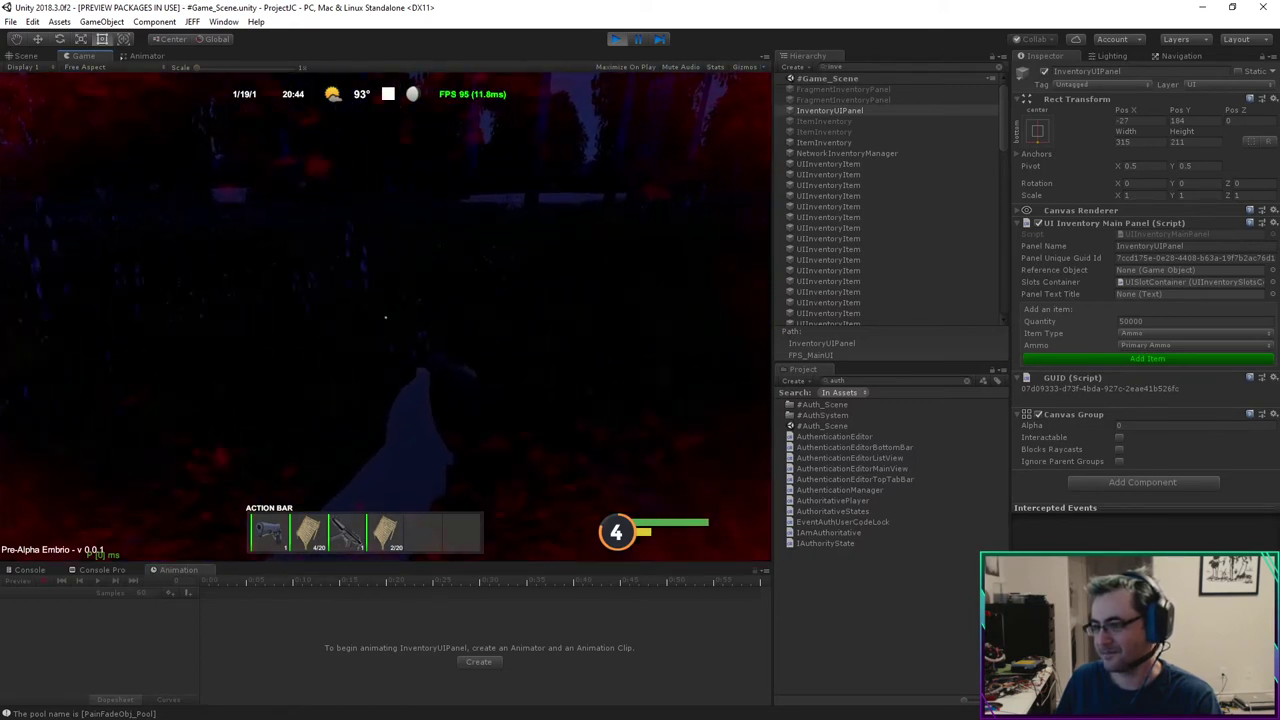
Step: Toggle the inventory panel a few more times, then stop Play mode to return to #Auth_Scene
key(Tab)
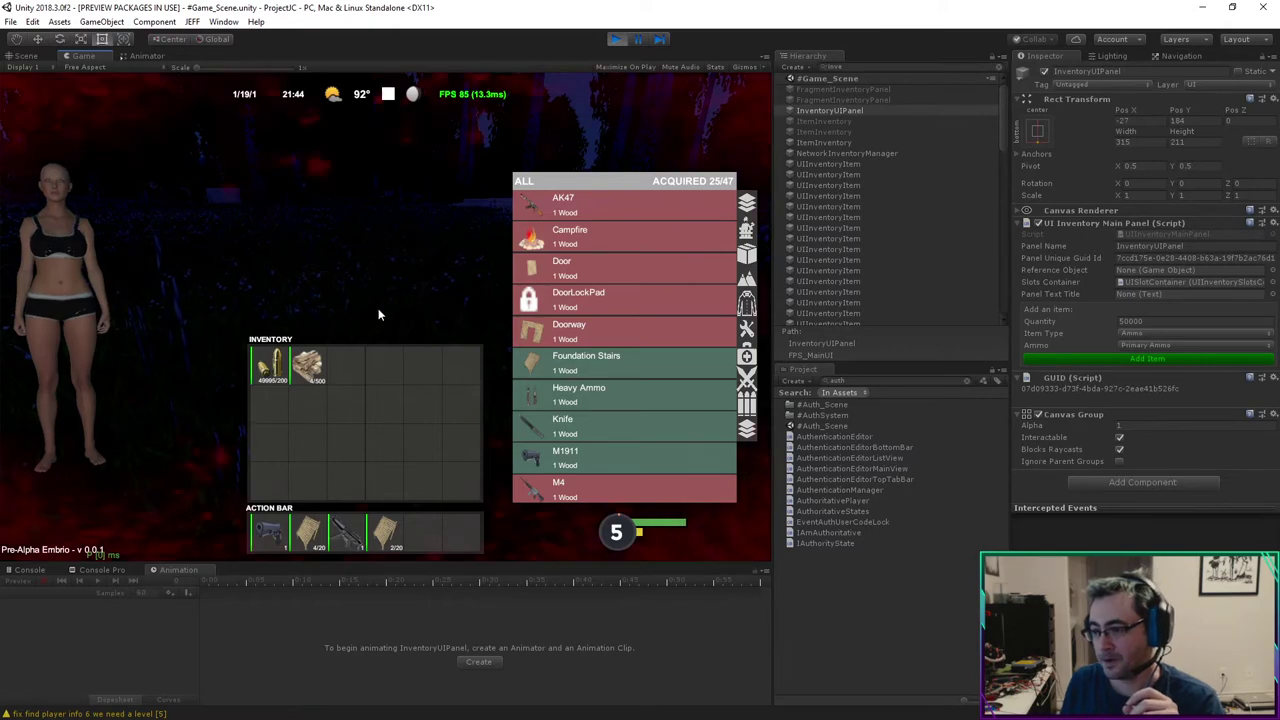
key(Tab)
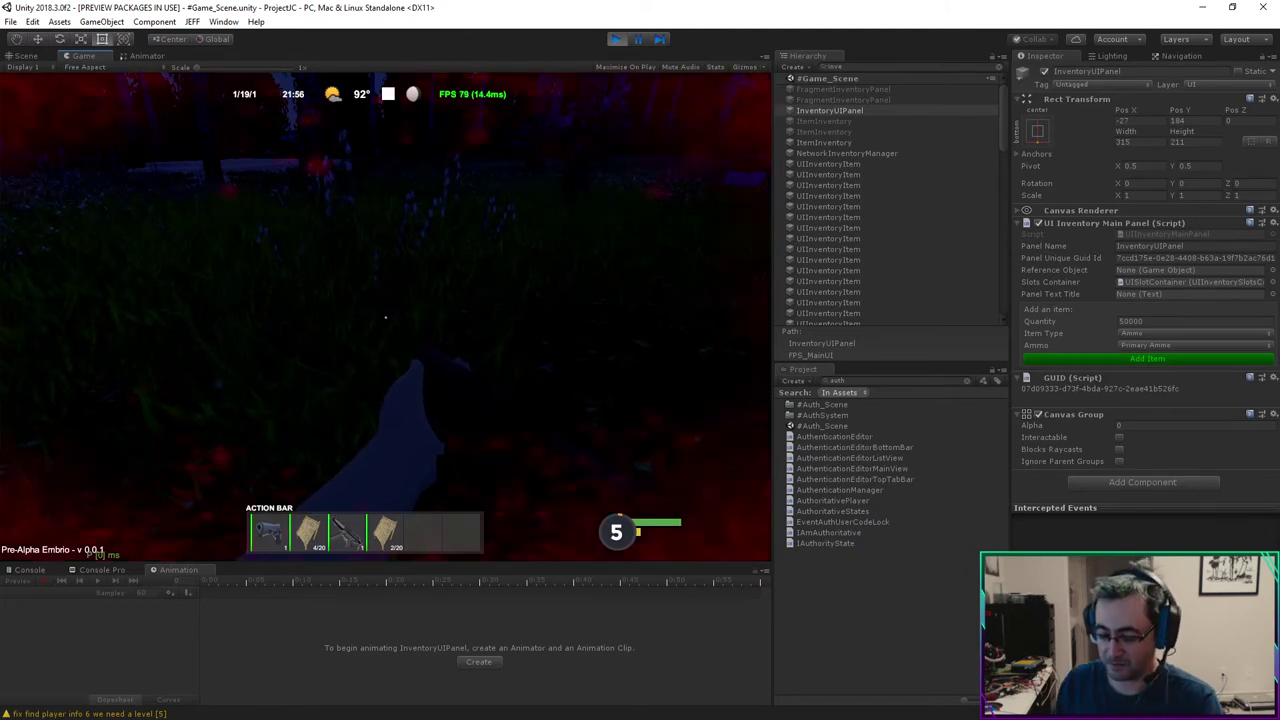
key(Tab)
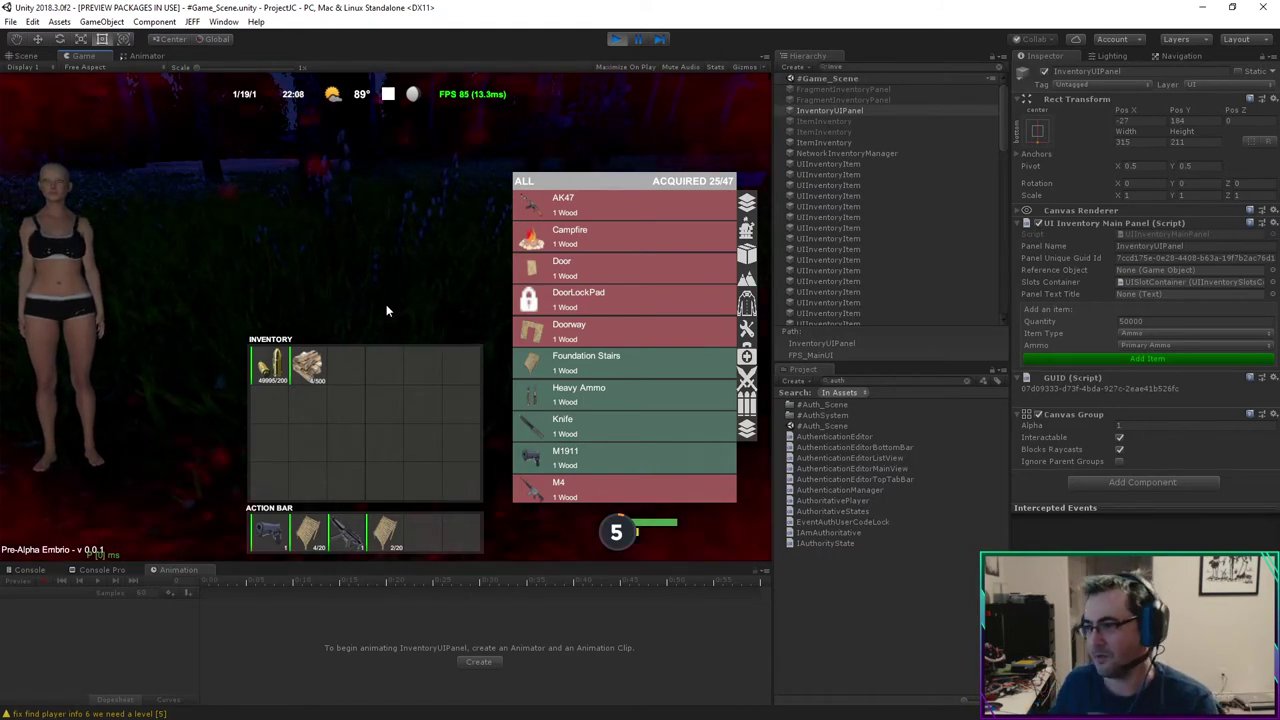
click(614, 40)
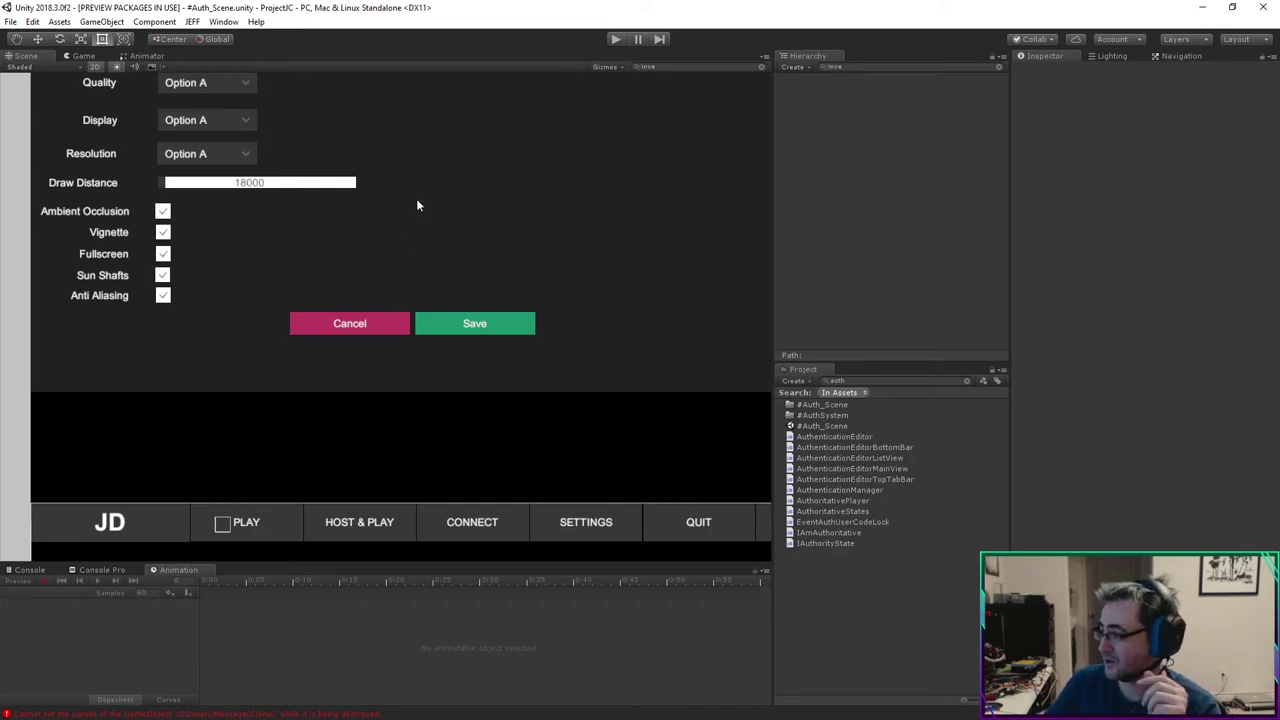
Step: Run the Auth scene in Play mode, correct a character in the e-mail field, and log in
click(614, 41)
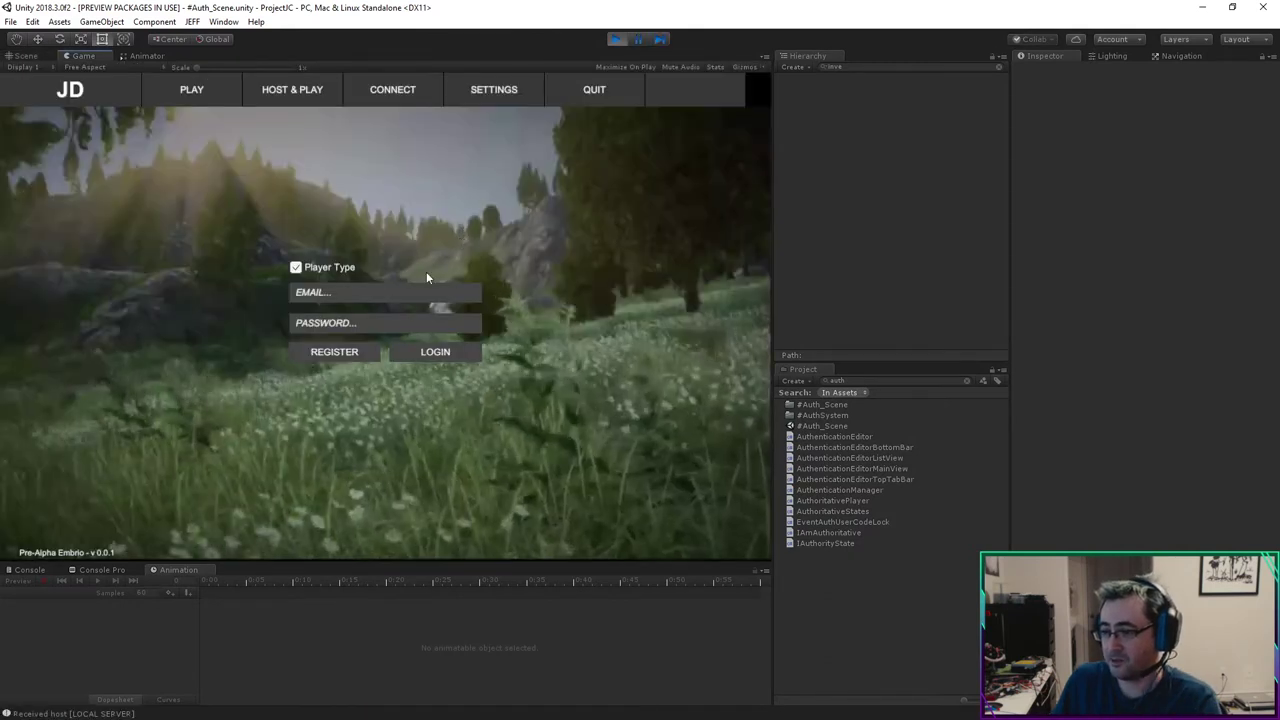
click(308, 294)
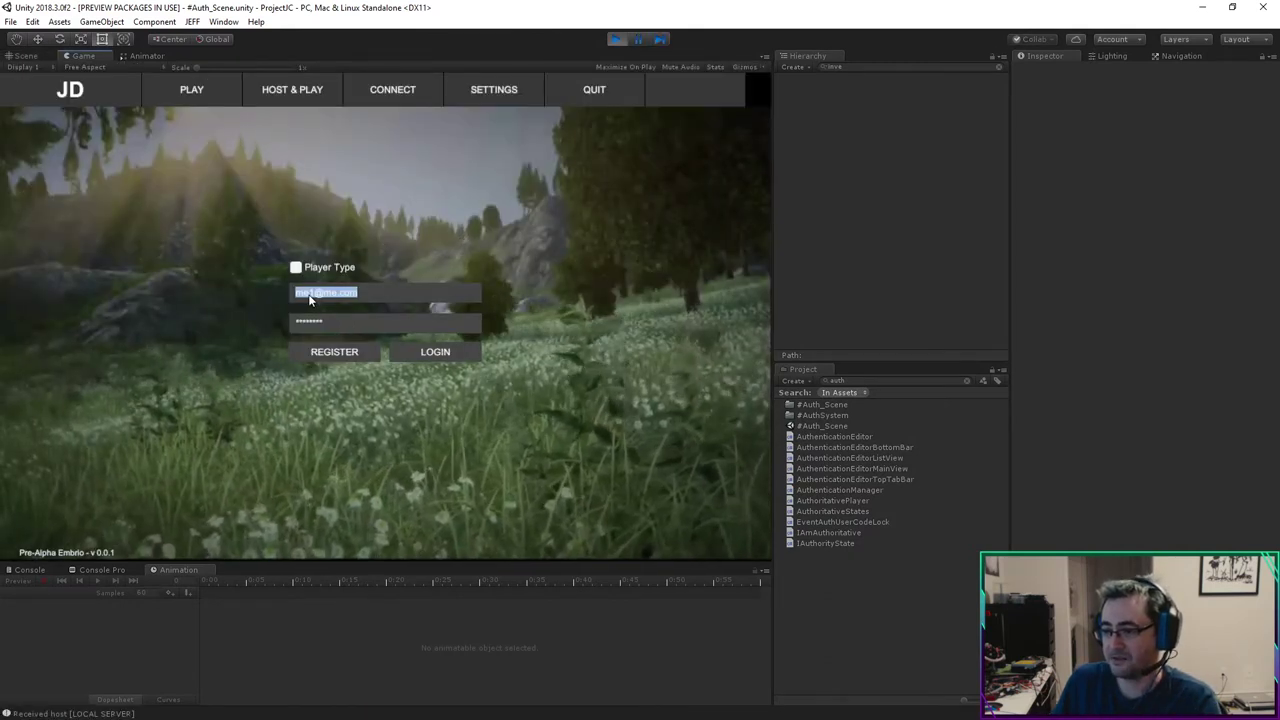
click(308, 294)
text(1)
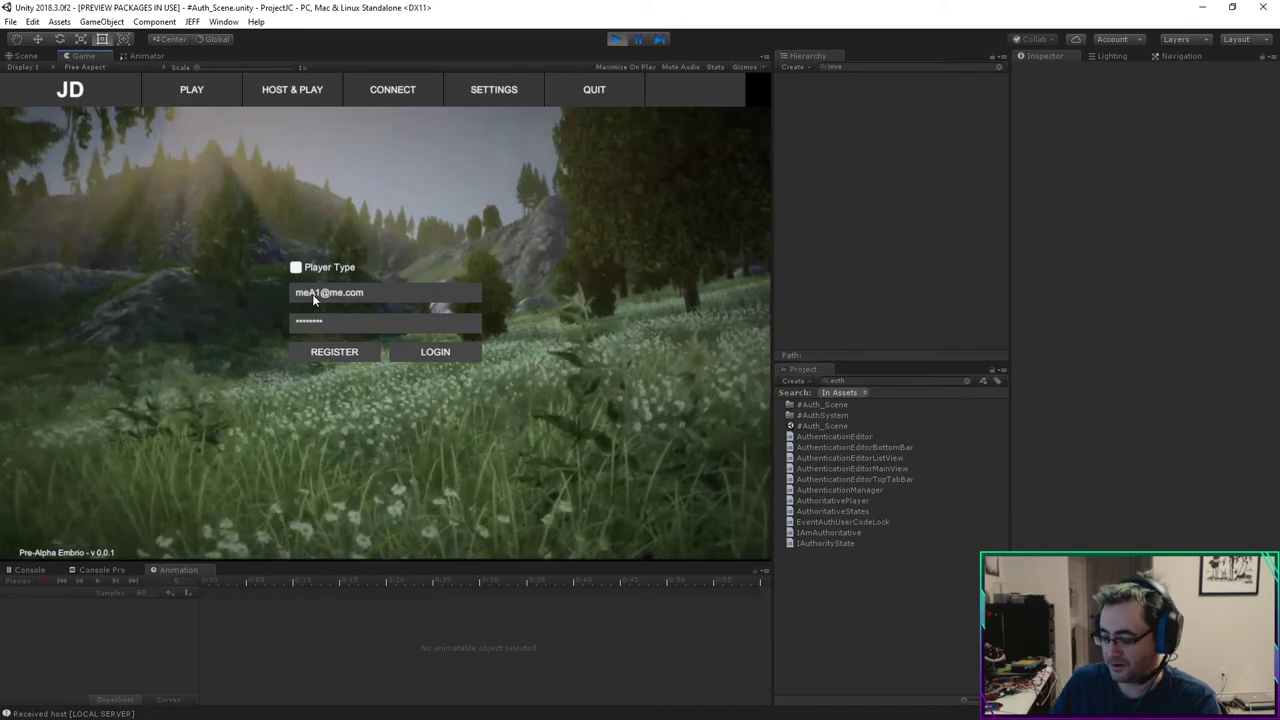
key(BackSpace)
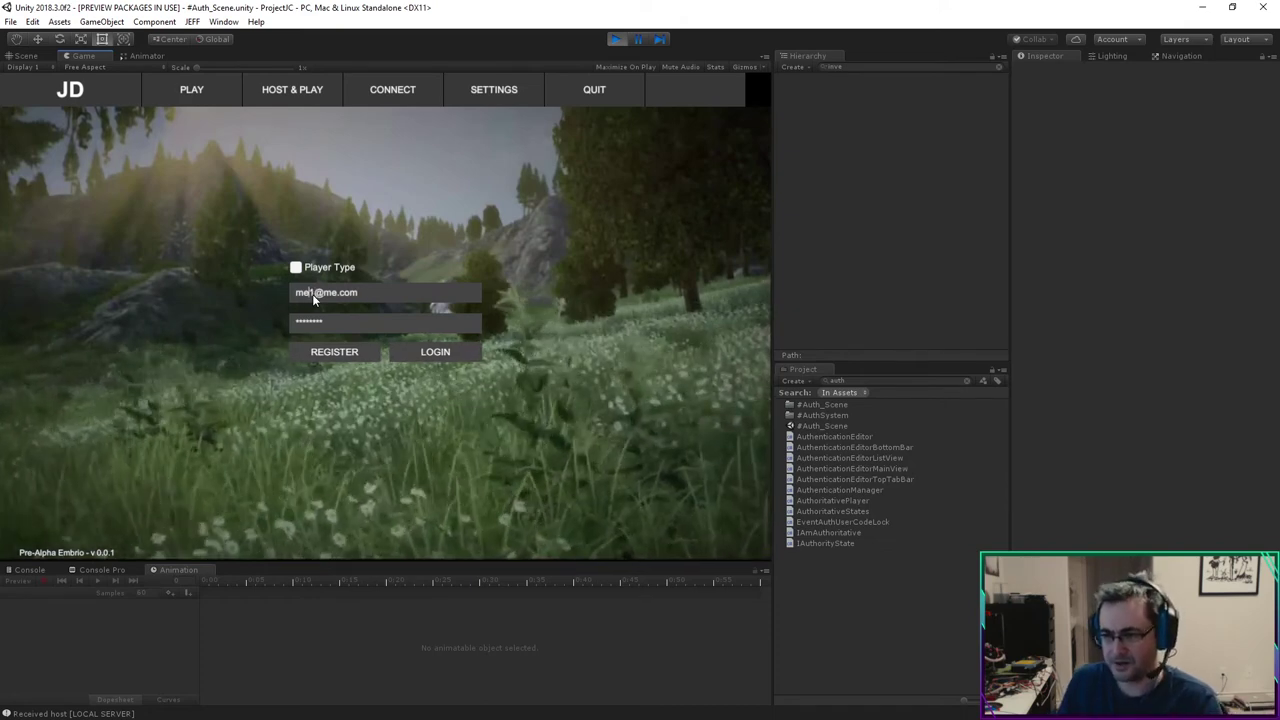
text(S)
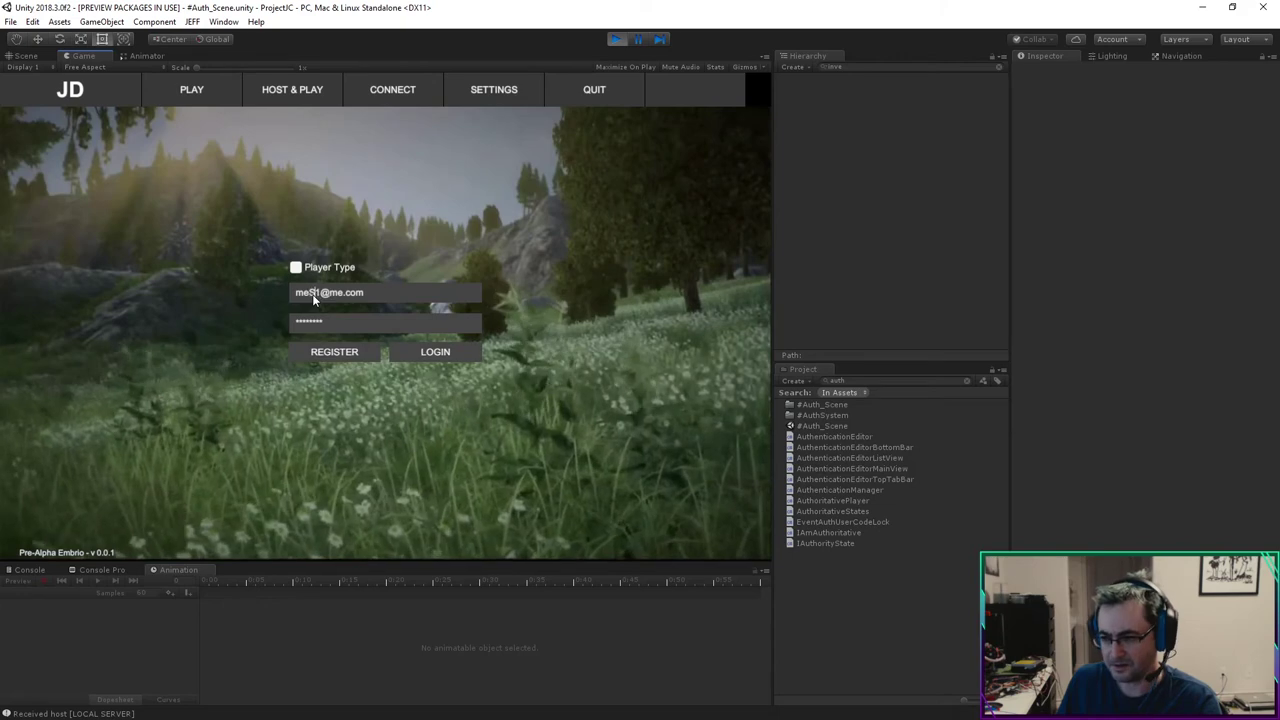
click(429, 356)
Step: Start the game from the main menu, shoot a tree twice for wood, then open and close the inventory
click(193, 97)
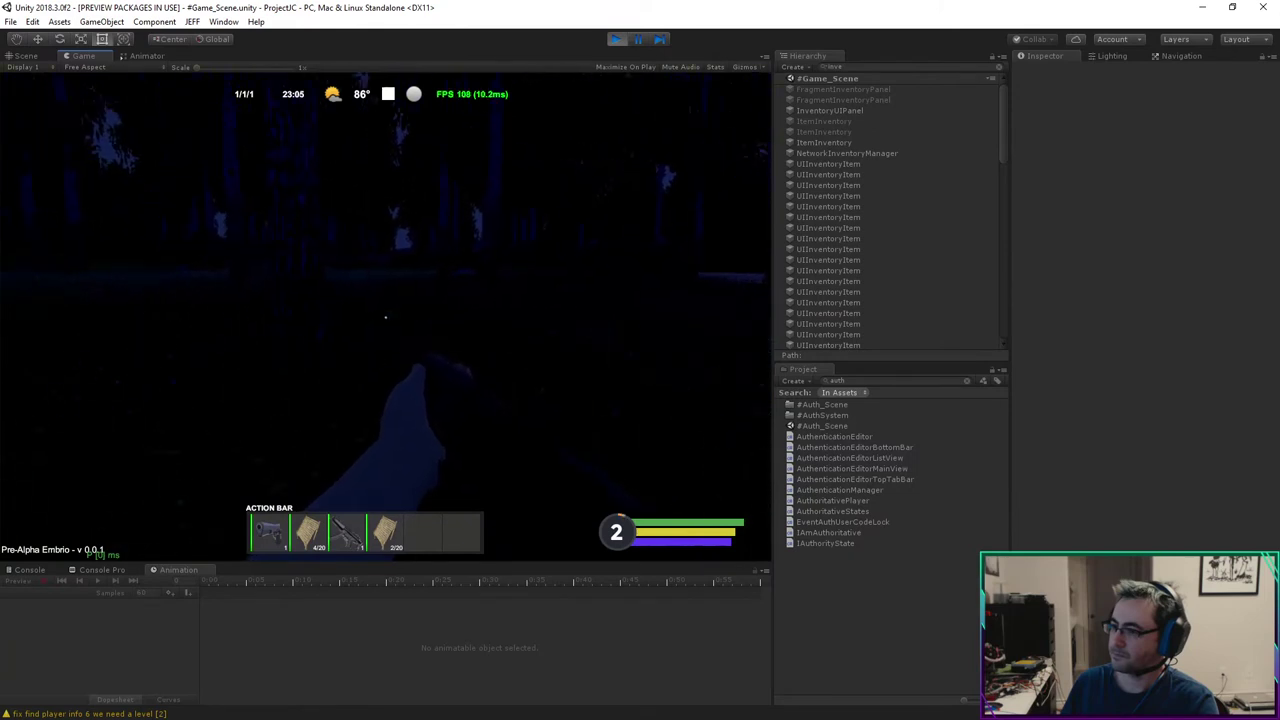
click(385, 317)
click(385, 317)
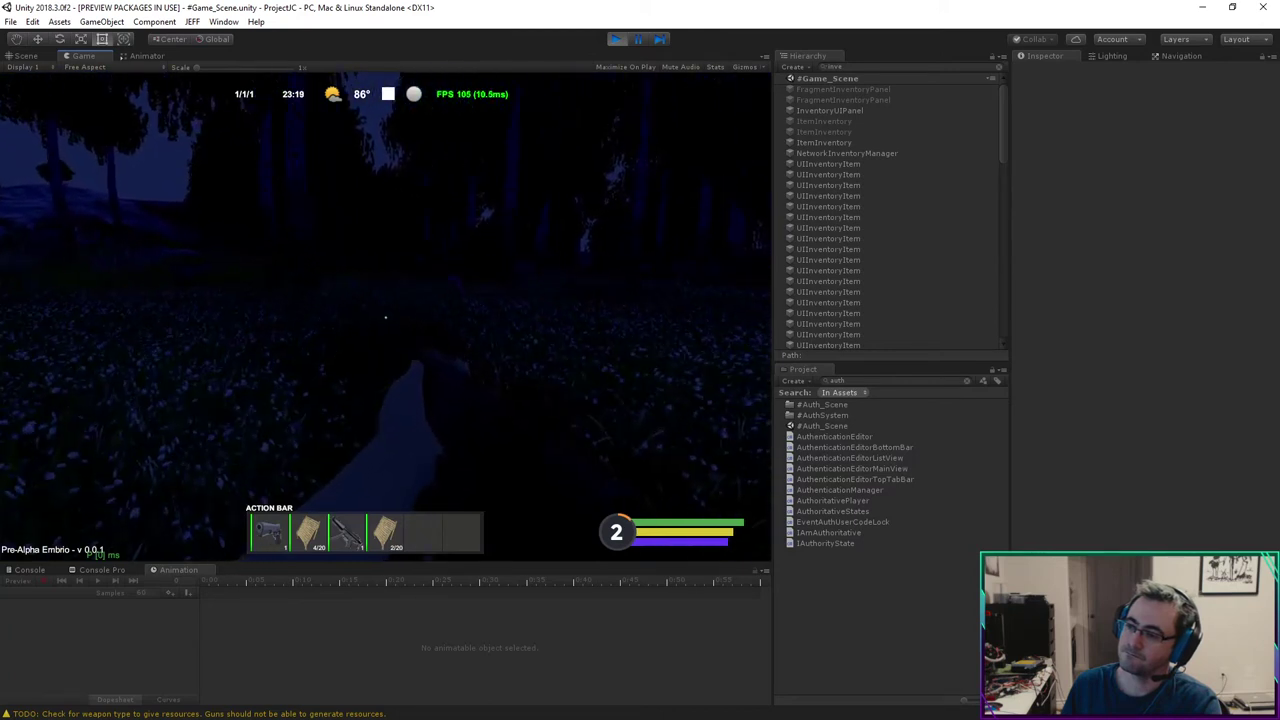
key(Tab)
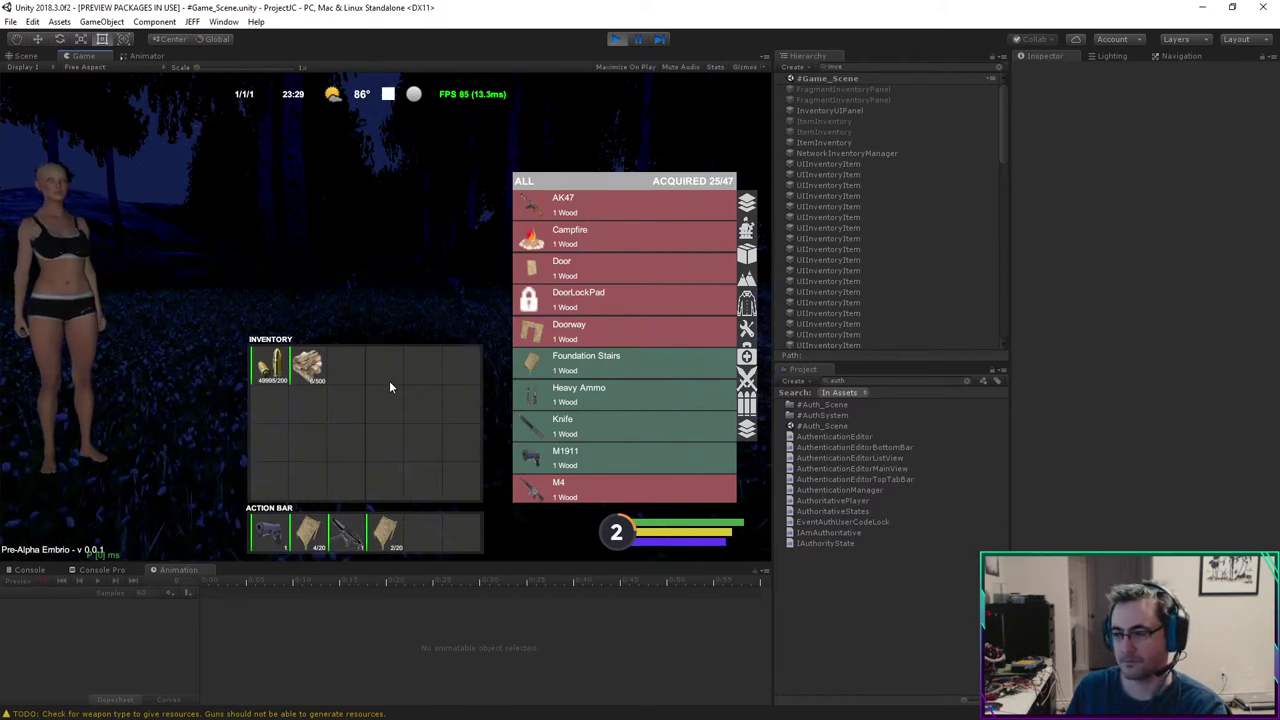
key(Tab)
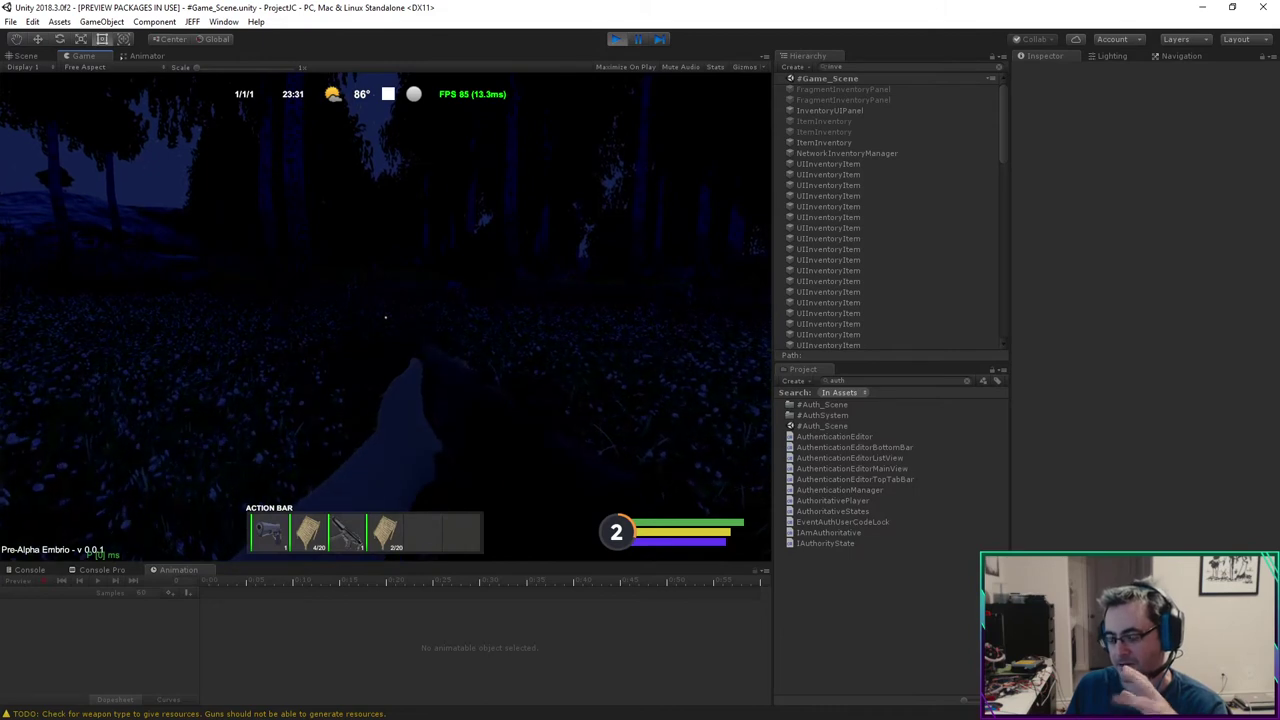
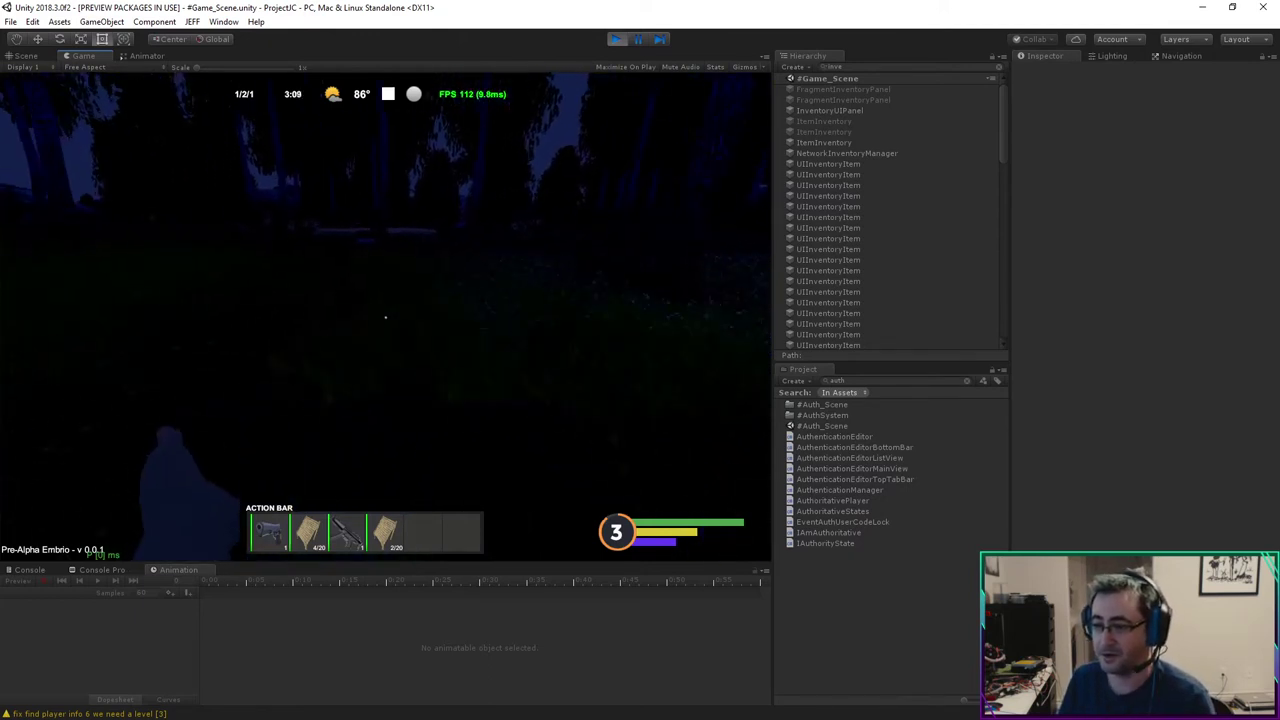
Step: Walk toward the lit structure, fire the rifle, and pick up the Raw Meat and Wall Window BP
key(w)
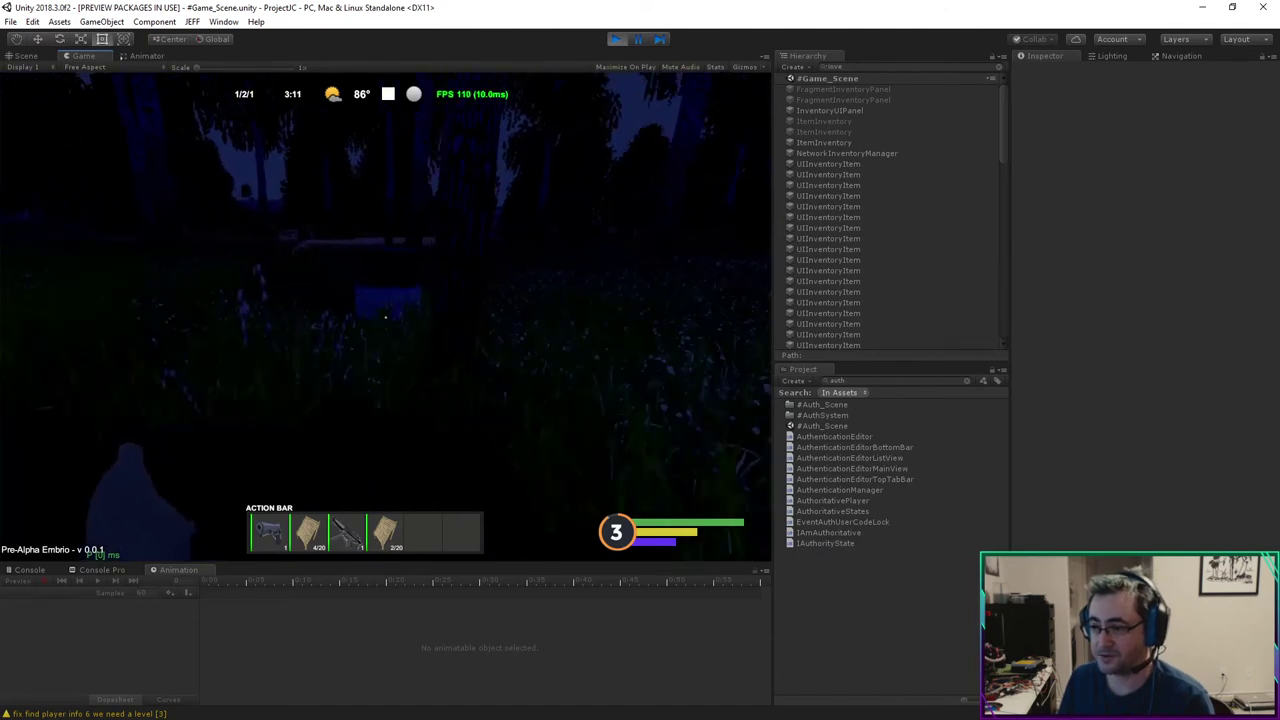
click(385, 318)
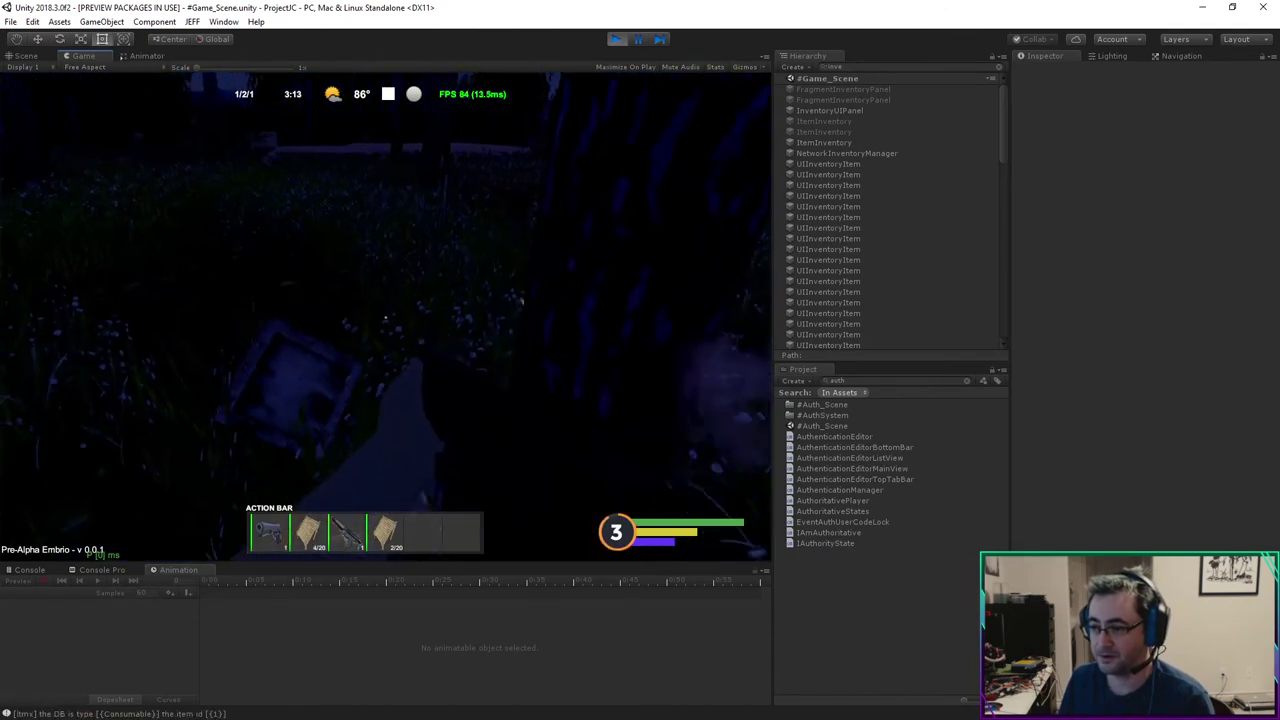
key(f)
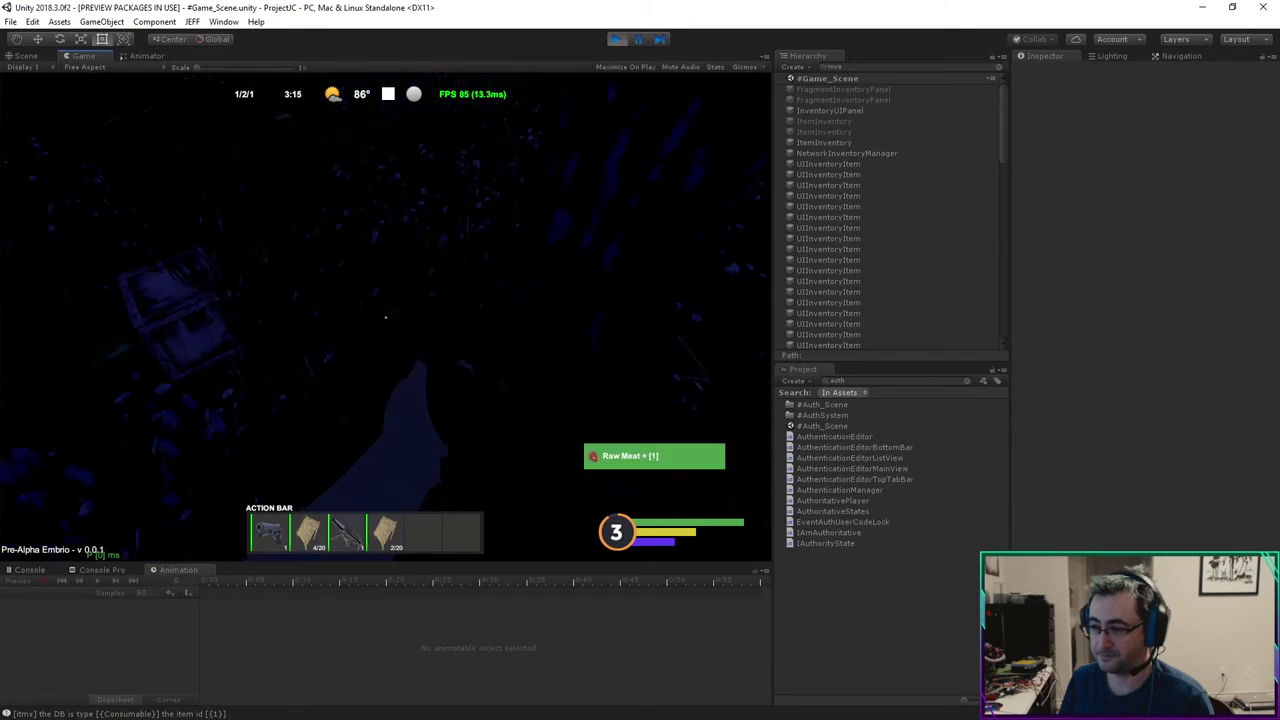
key(f)
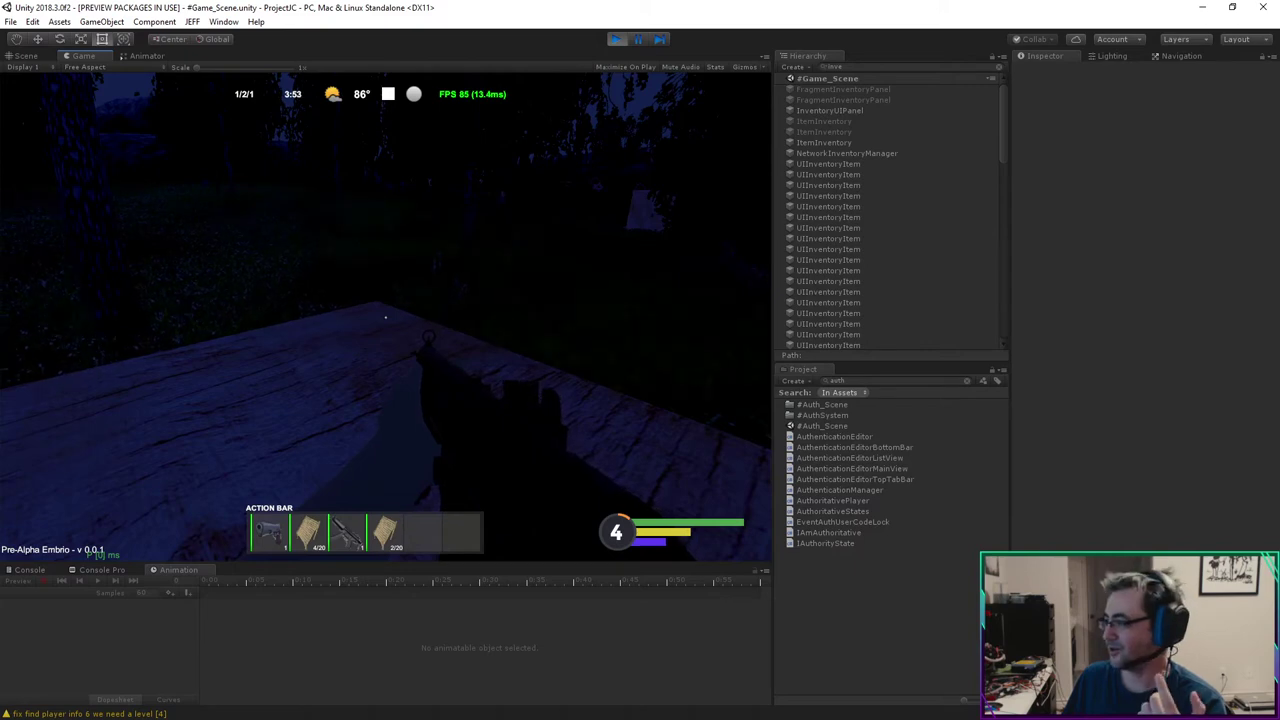
Step: Open the inventory to review the crafting list of 25/47 acquired blueprints, each costing 1 Wood
key(Tab)
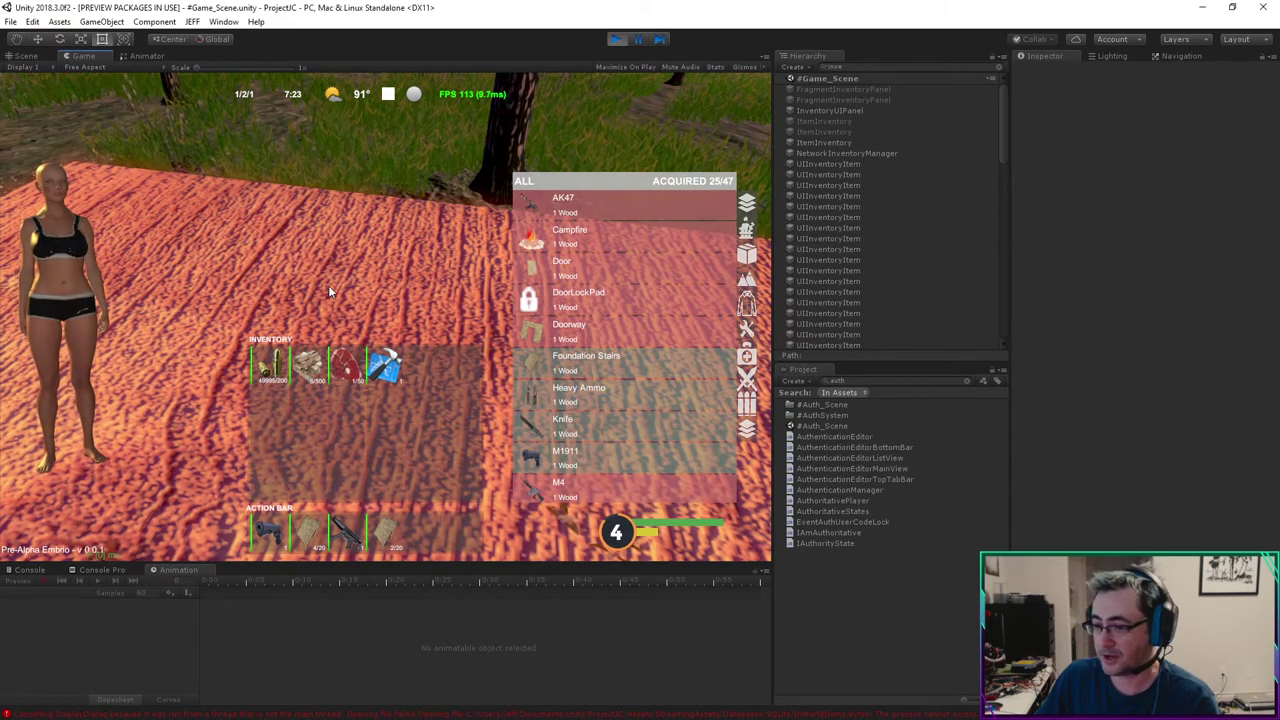
Step: Close the inventory, walk toward the grass field, reopen it, and exit Play mode
key(Tab)
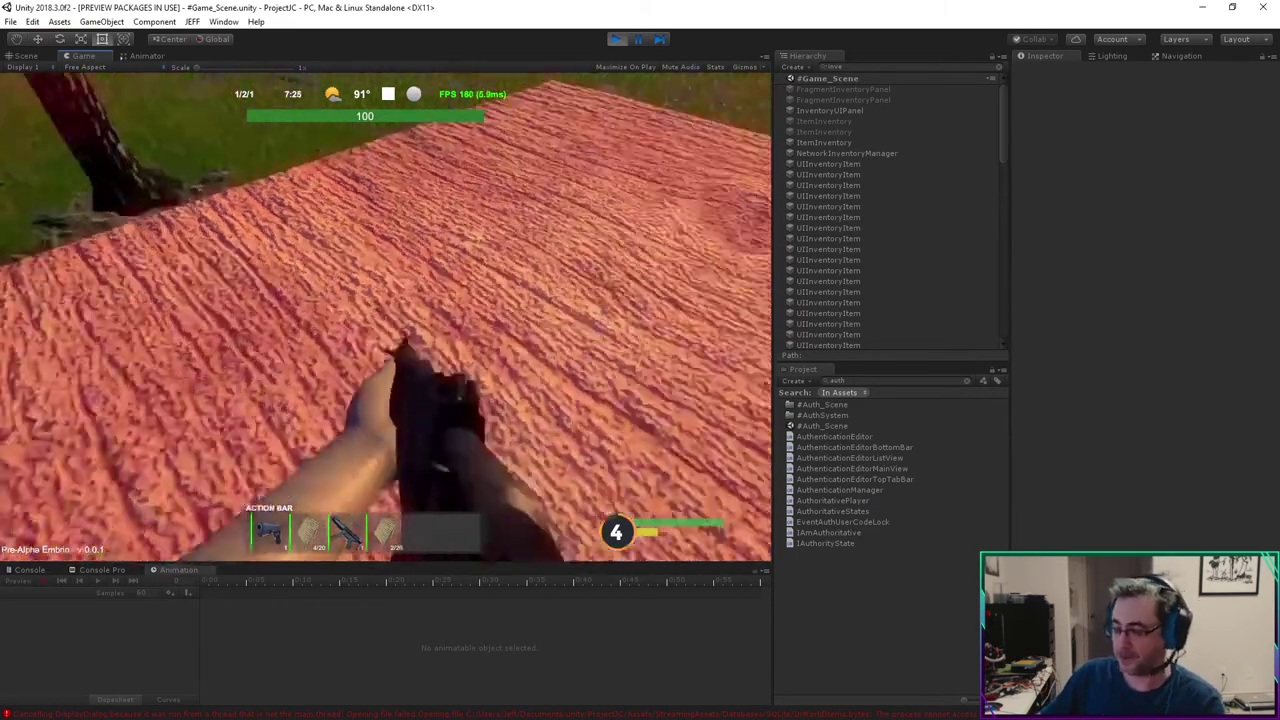
key(w)
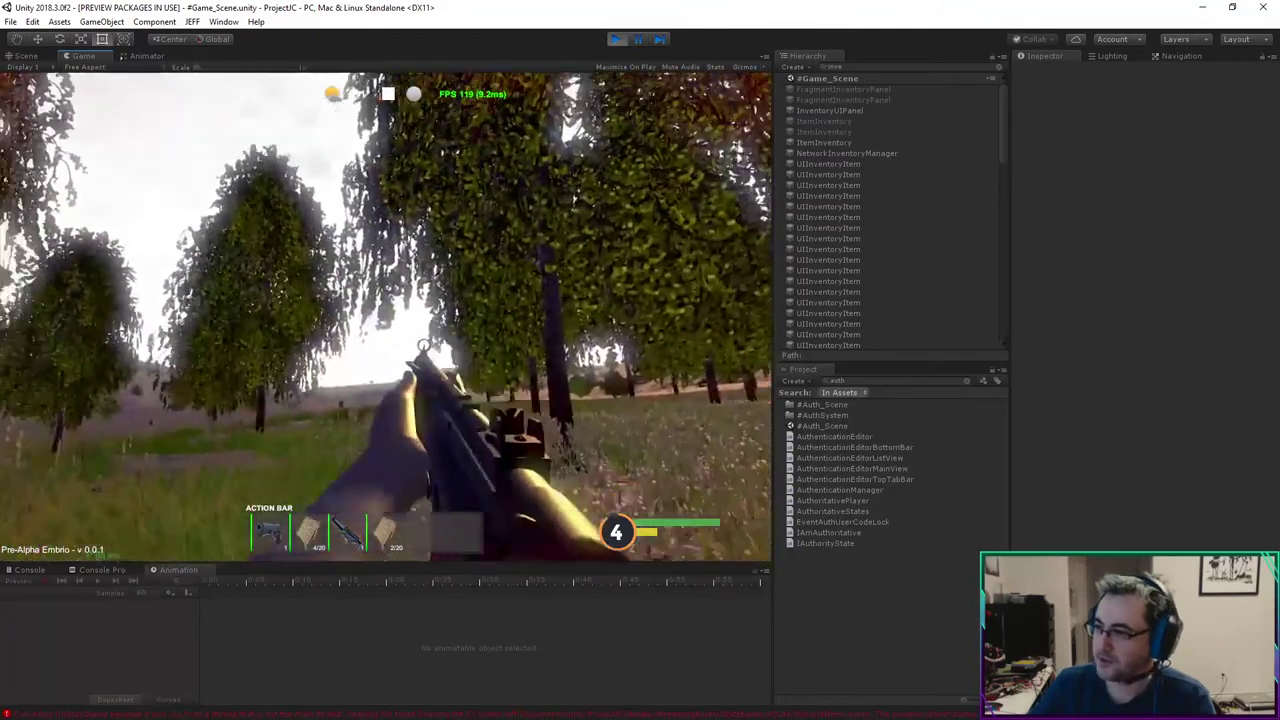
key(Tab)
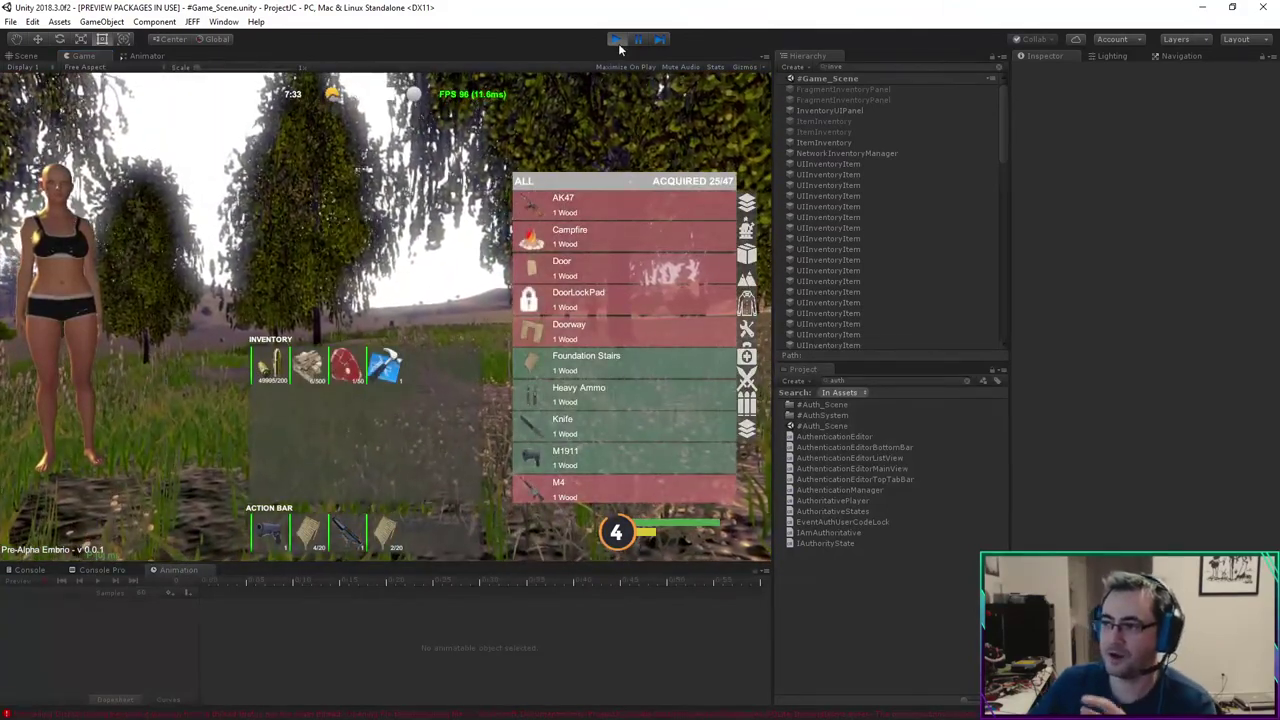
click(616, 40)
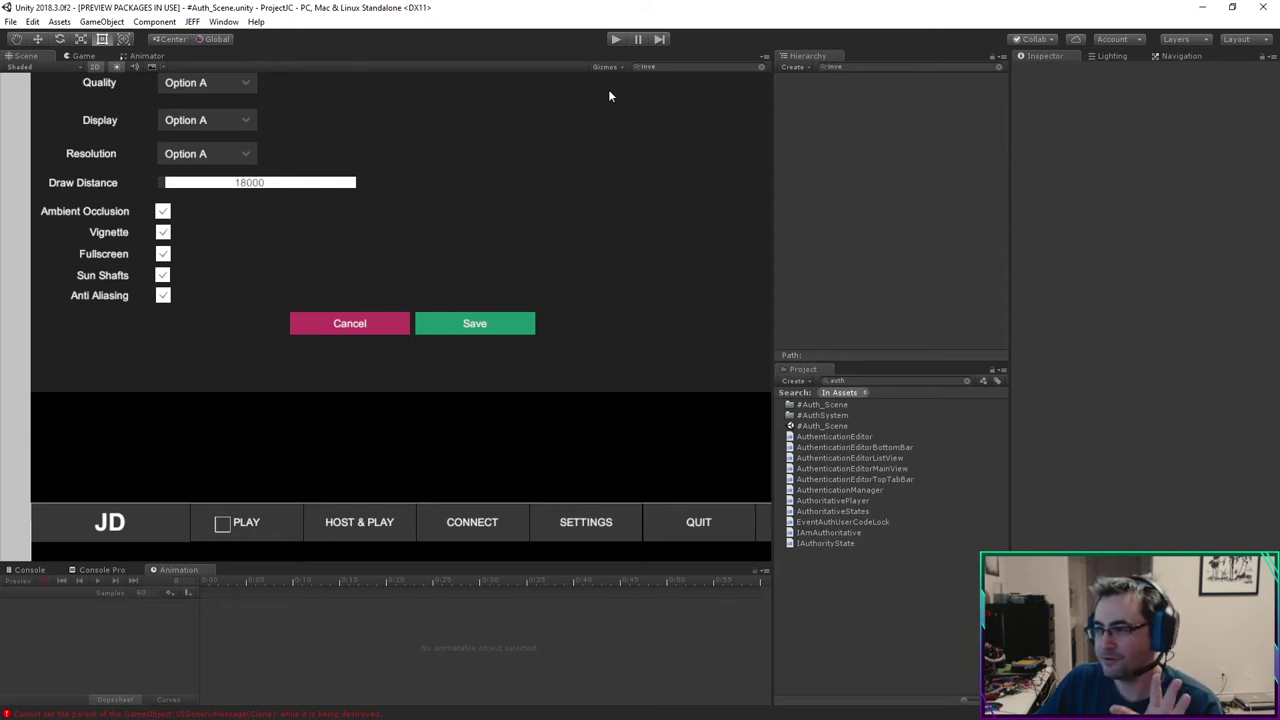
Step: Start Play mode, uncheck Player Type, add an 'S' to the test email, and log in
click(616, 40)
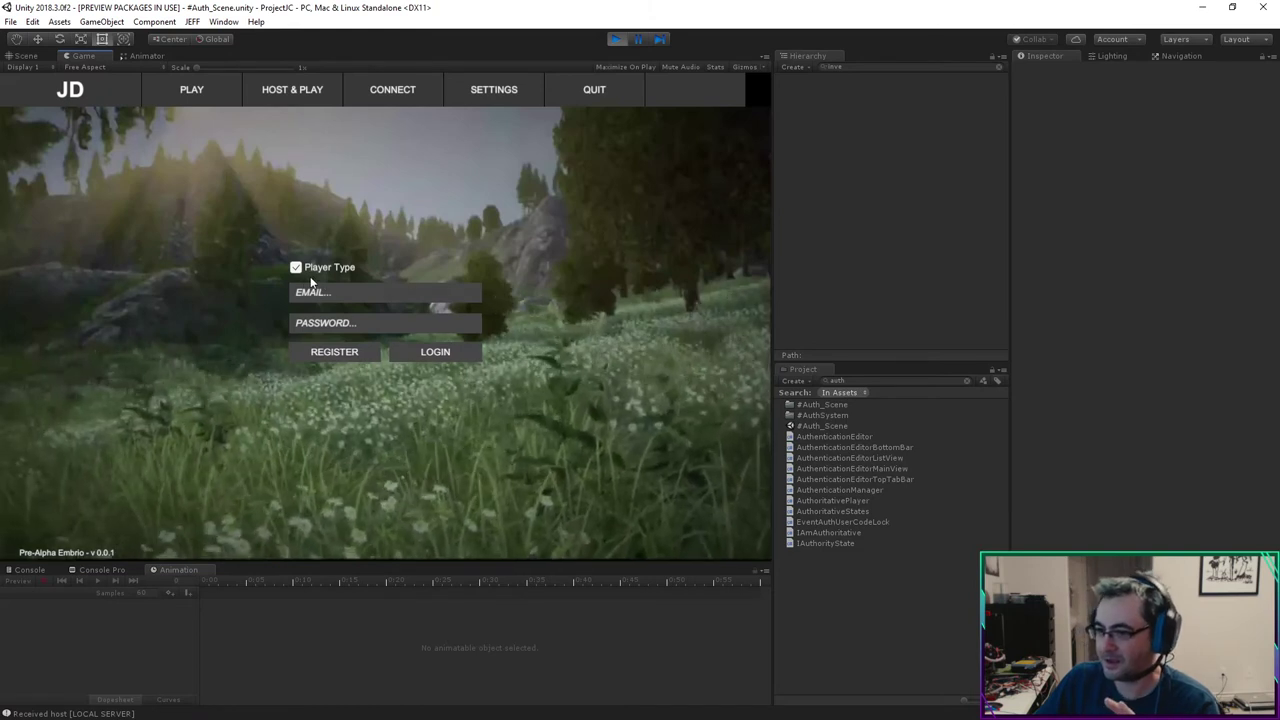
click(297, 268)
click(310, 292)
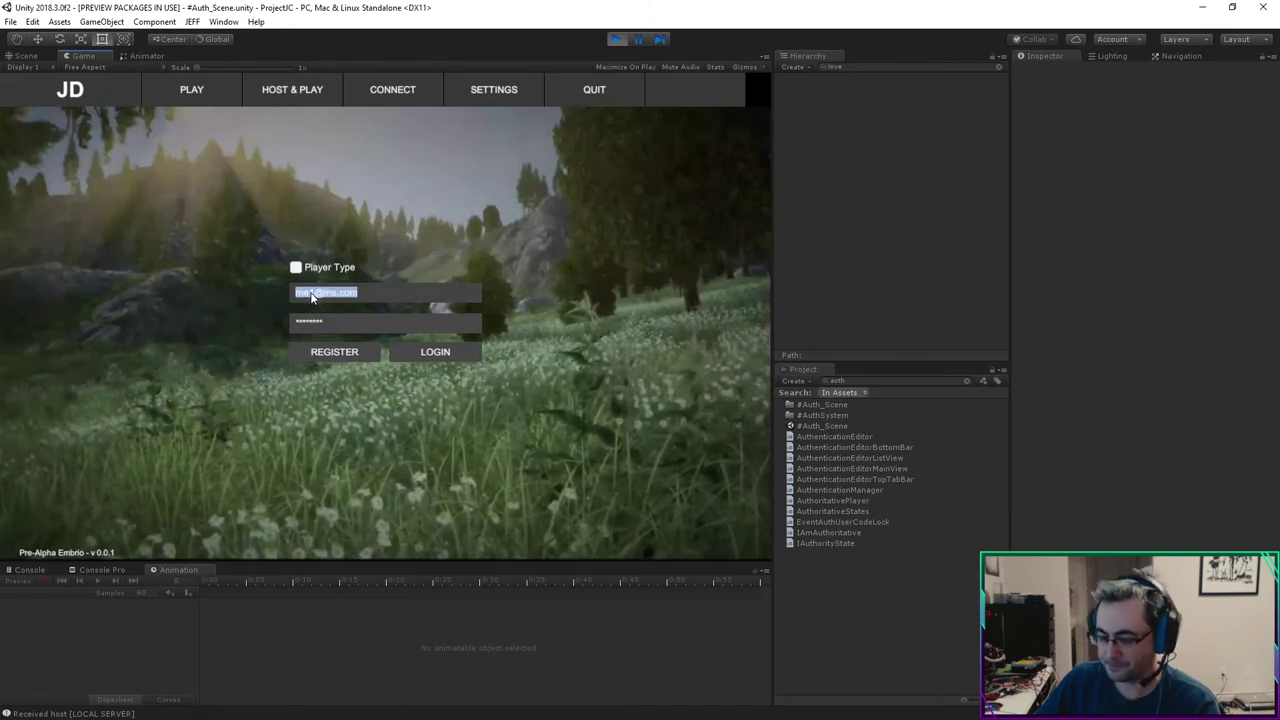
click(310, 292)
text(S)
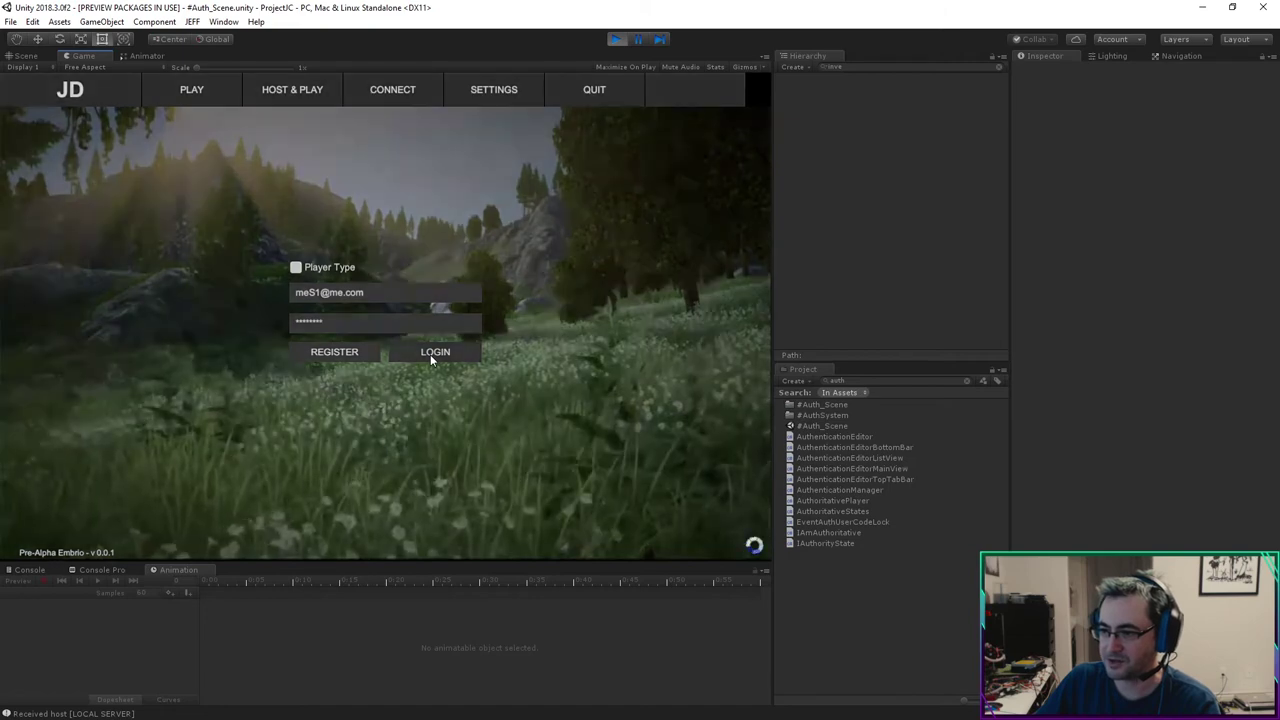
click(430, 352)
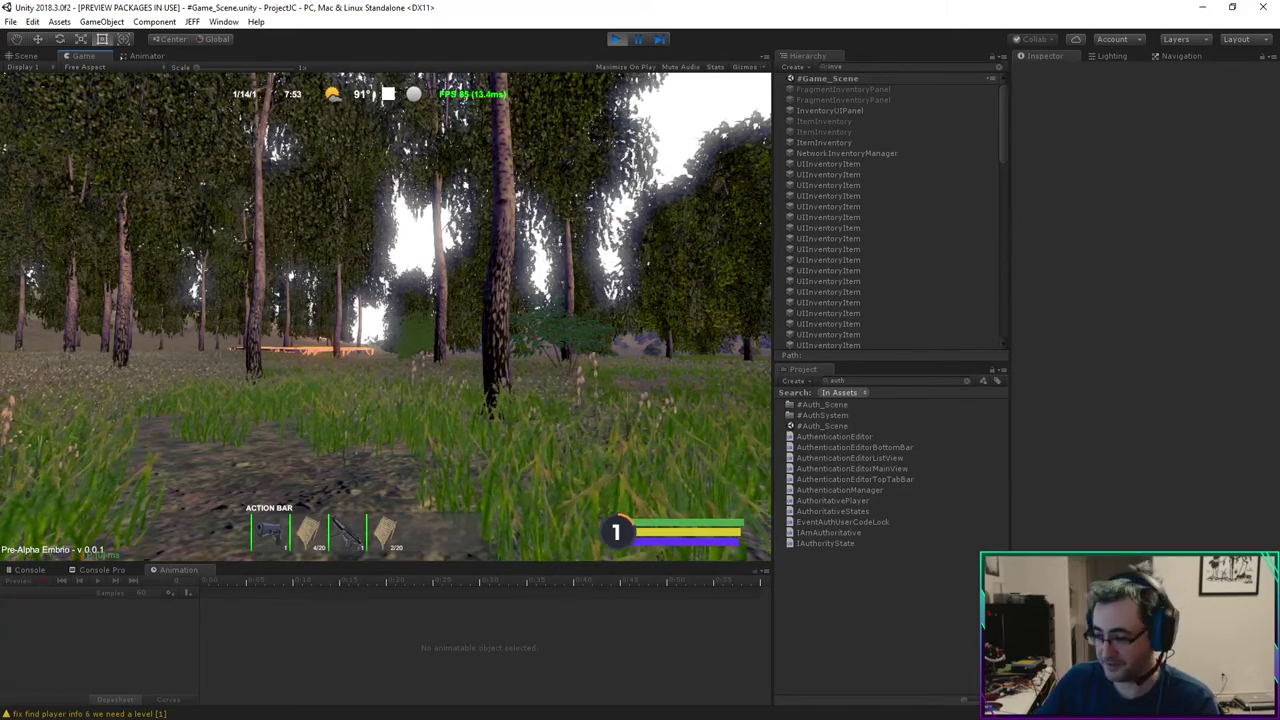
Step: Walk and turn through the forest, then open the inventory showing 25/47 blueprints acquired
key(w)
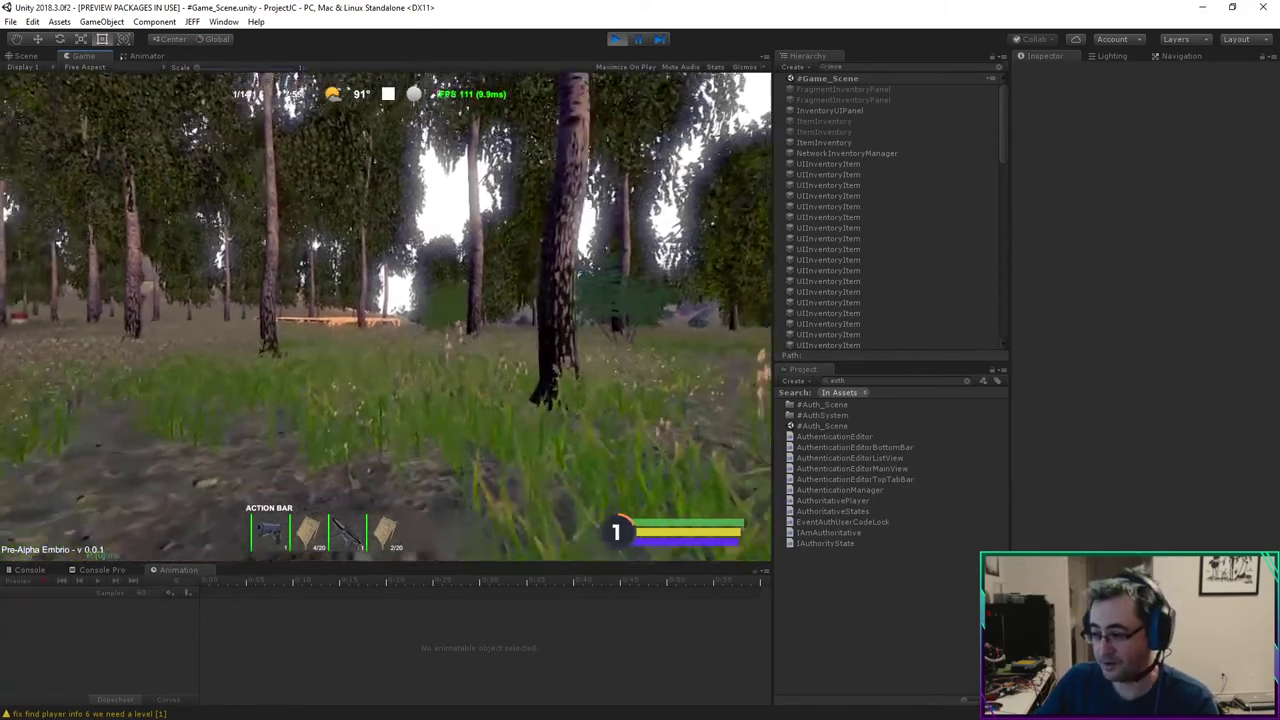
key(w)
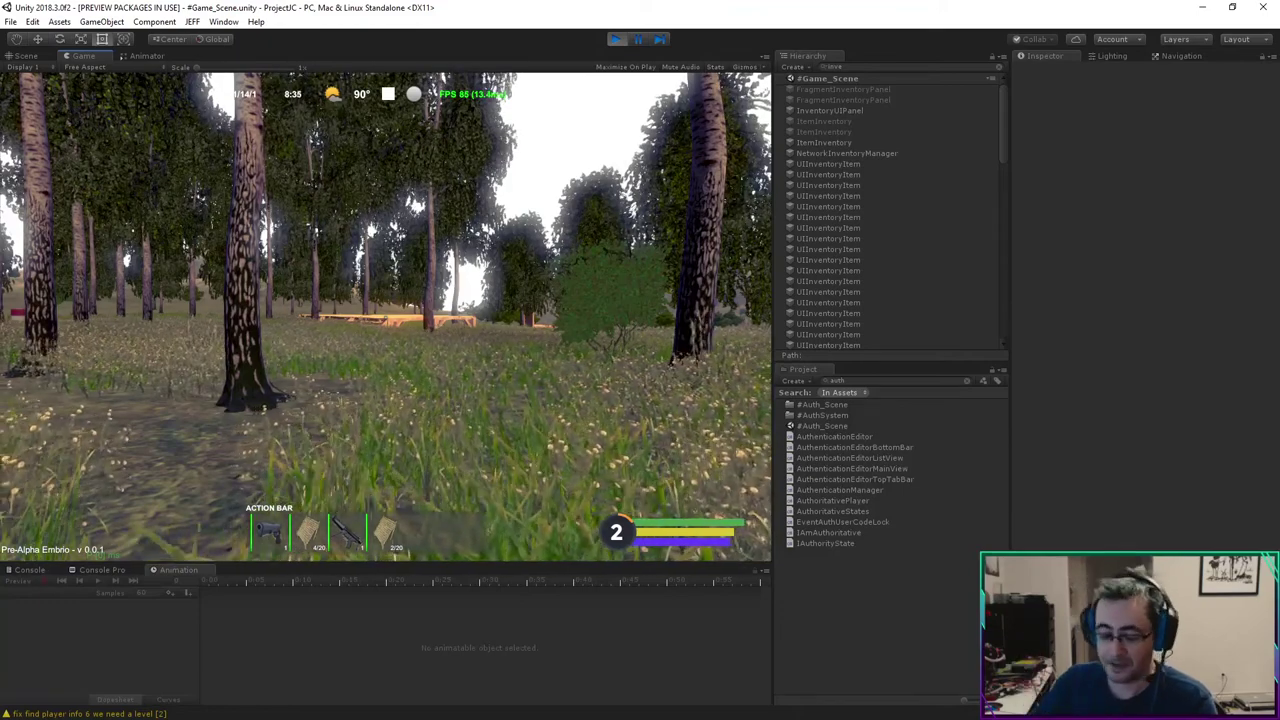
key(Tab)
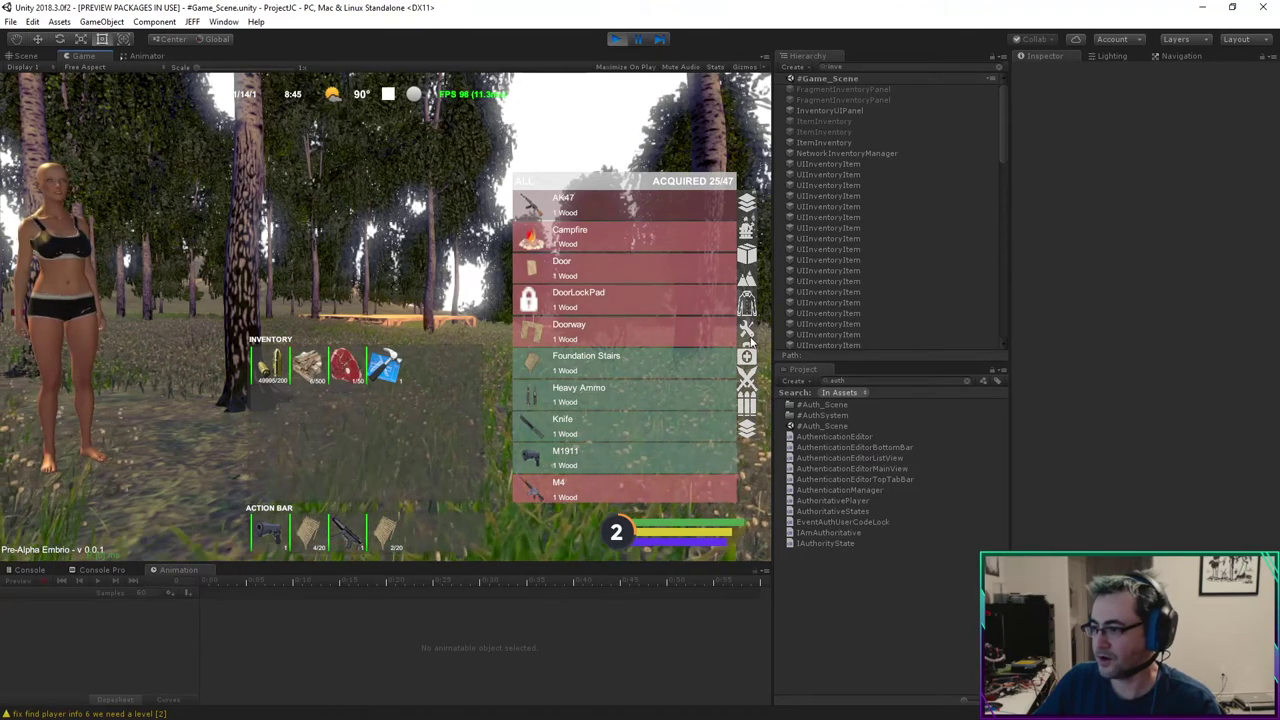
Step: Filter the crafting list to backpack, then Ammo, to review Heavy, Primary and Secondary Ammo recipes
click(746, 303)
click(747, 378)
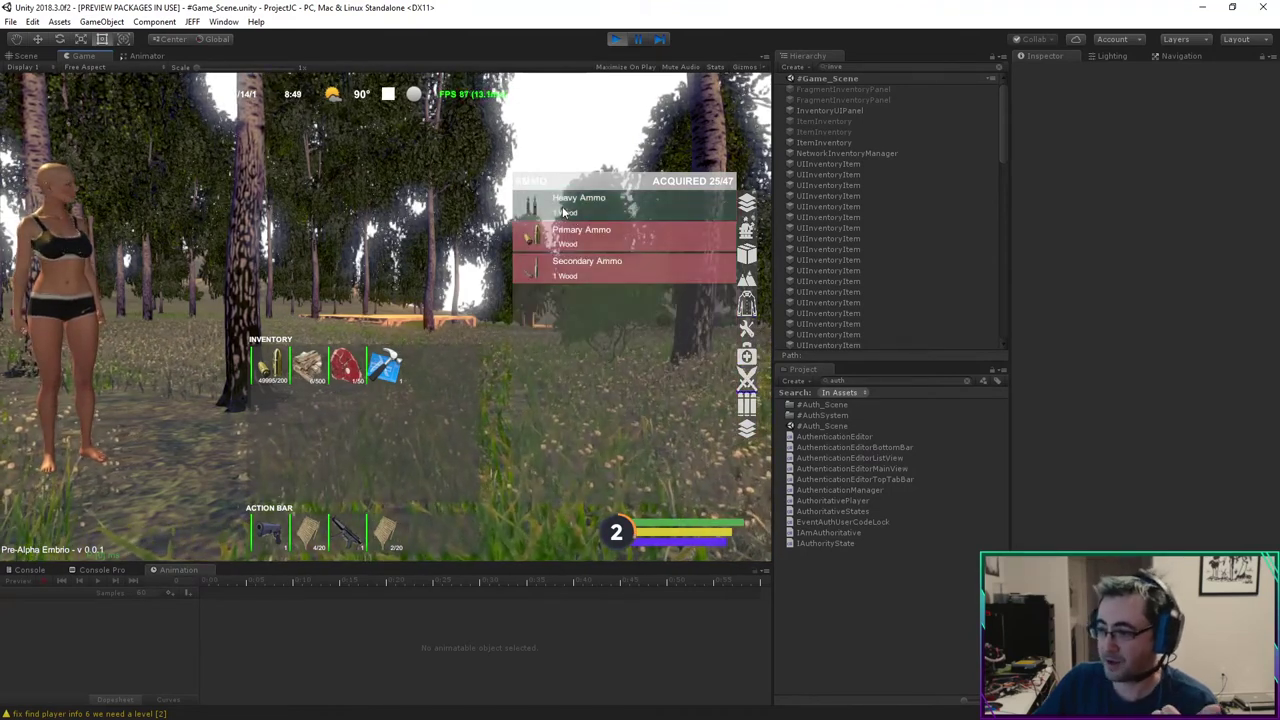
click(585, 267)
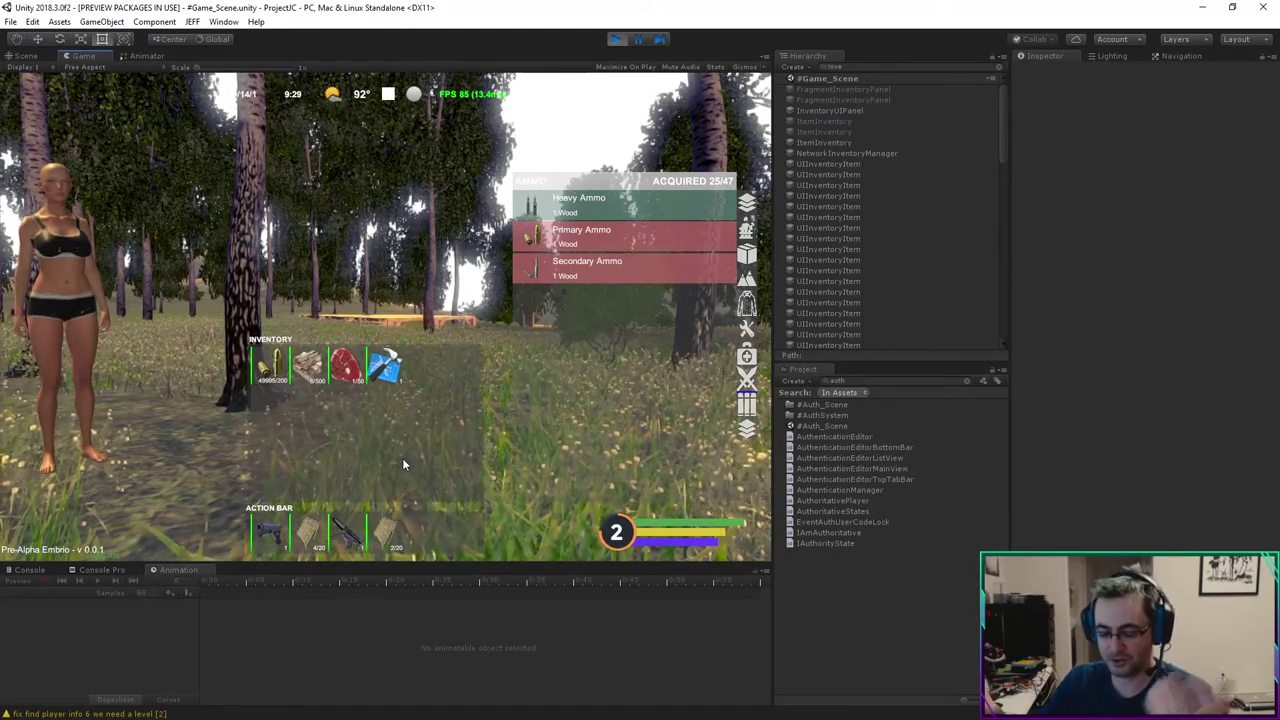
Step: Close the inventory, walk through the forest toward the log bench, and reopen the inventory
key(Tab)
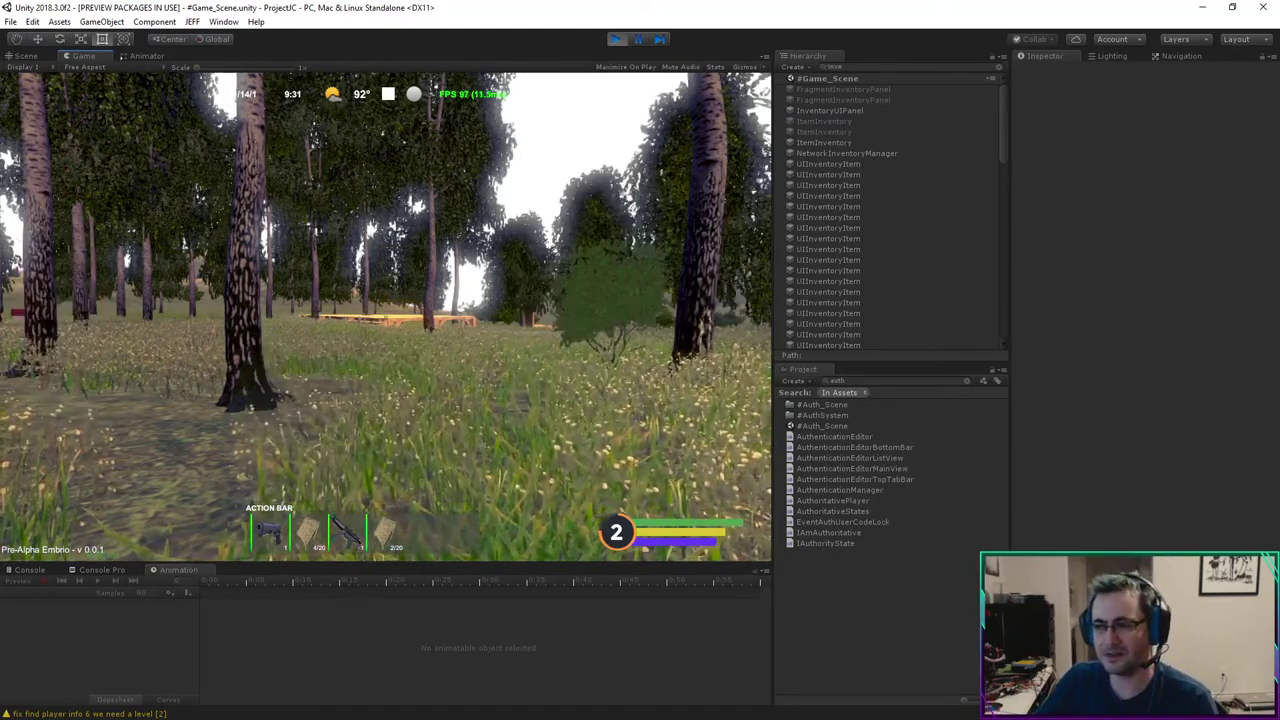
key(w)
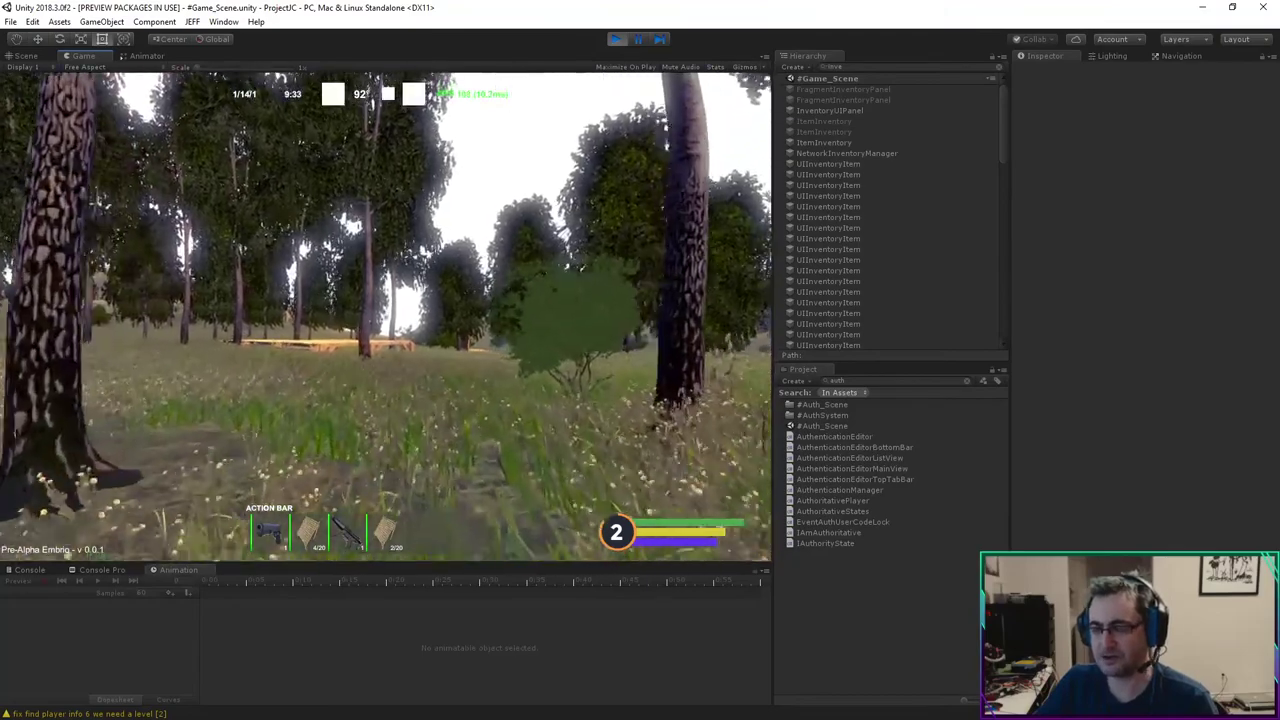
key(w)
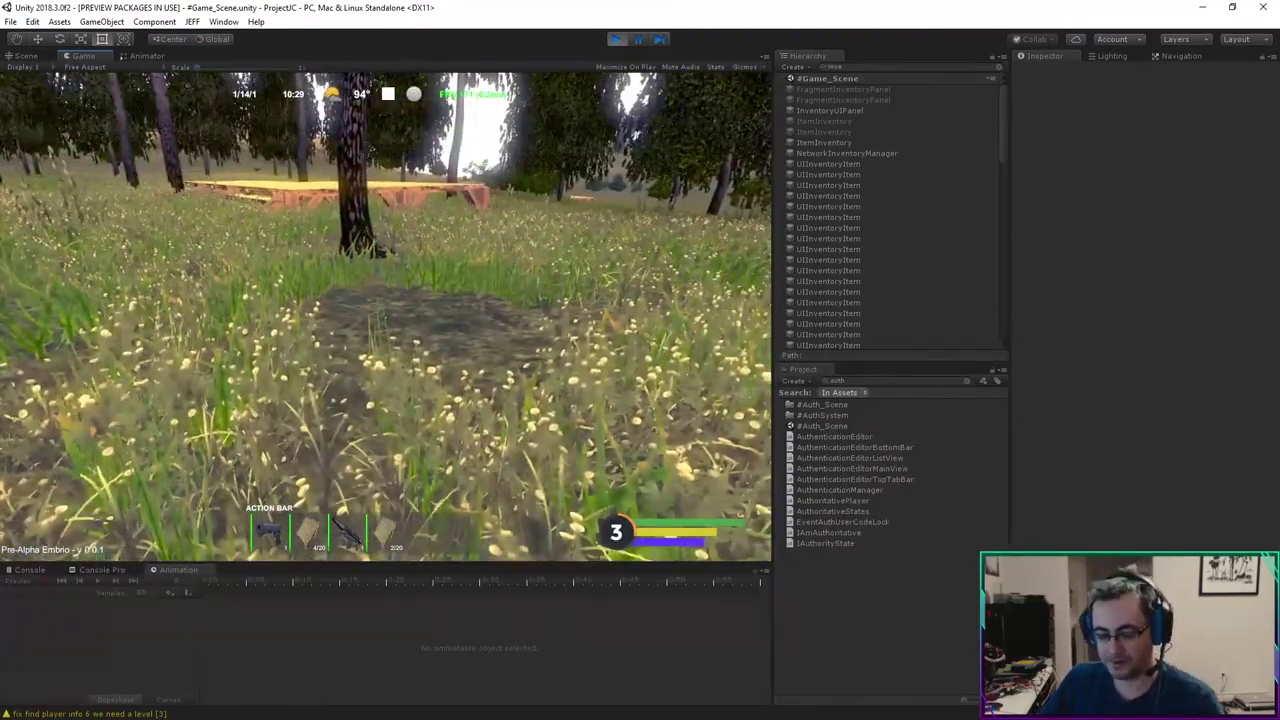
key(Tab)
Step: View the M1911 details (Reload Speed 5, Recoil 2), dismiss them, and close the inventory
click(273, 530)
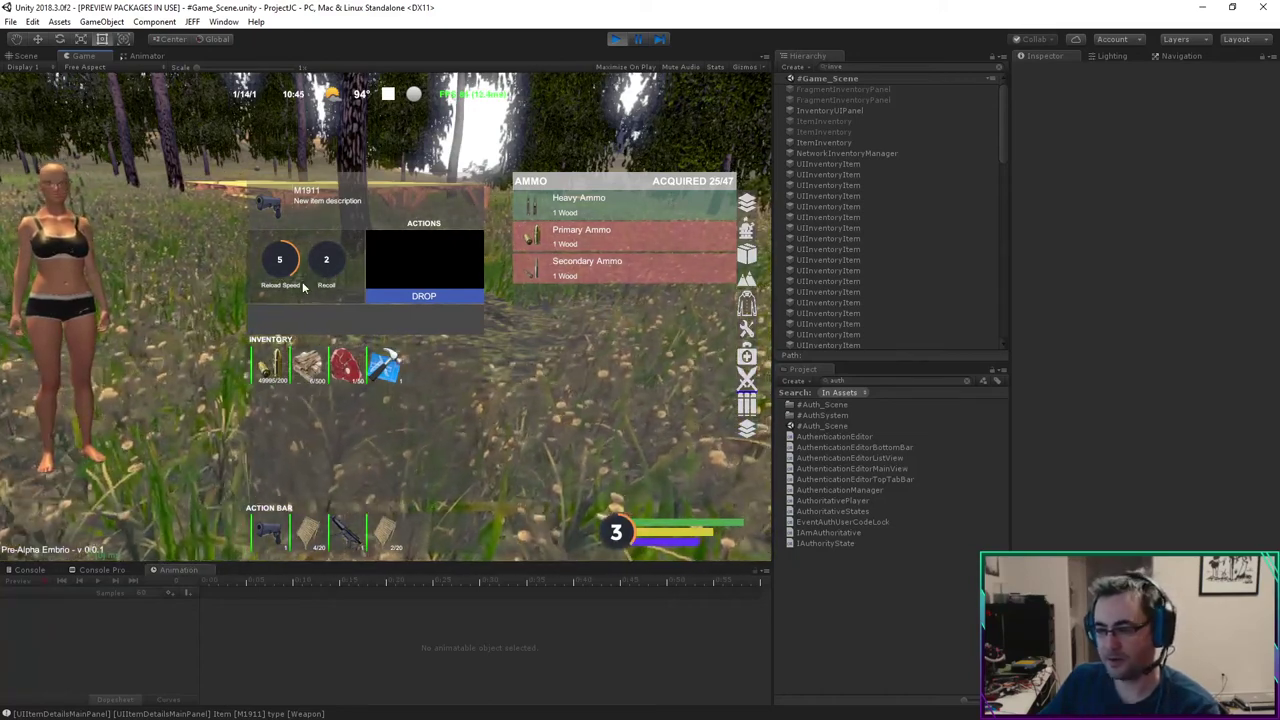
click(355, 417)
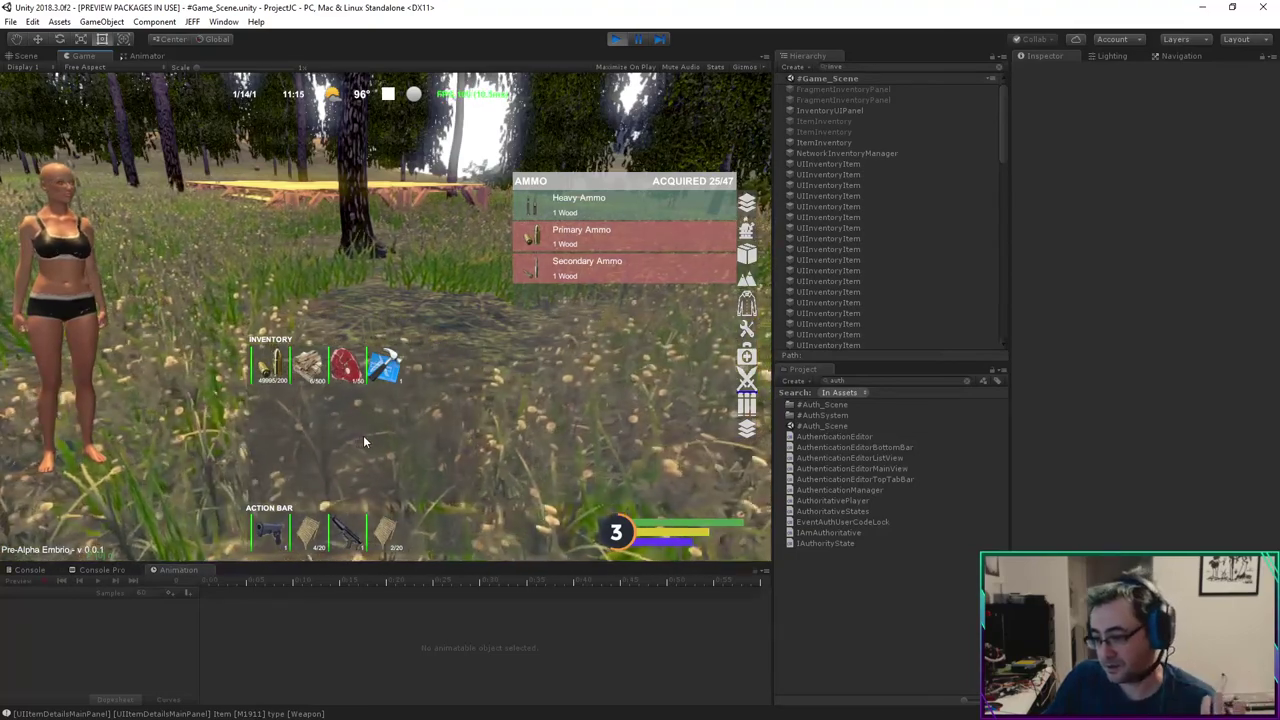
key(Tab)
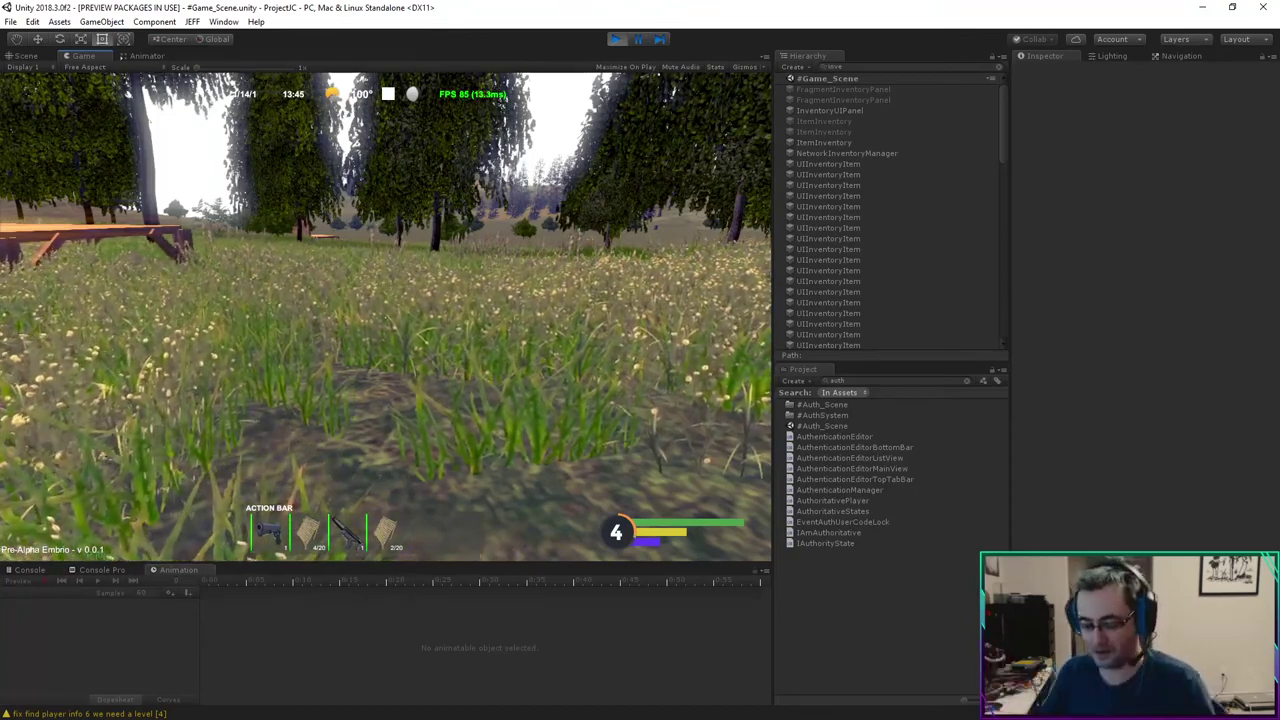
key(w)
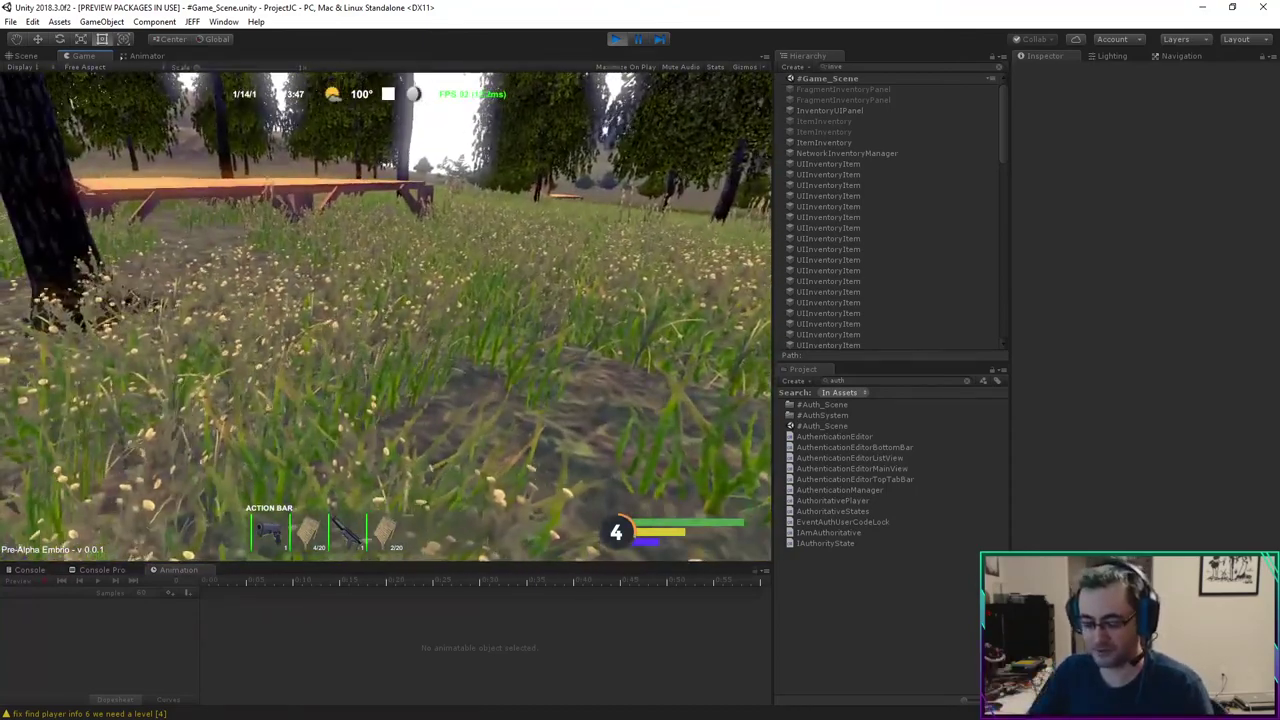
key(w)
key(space)
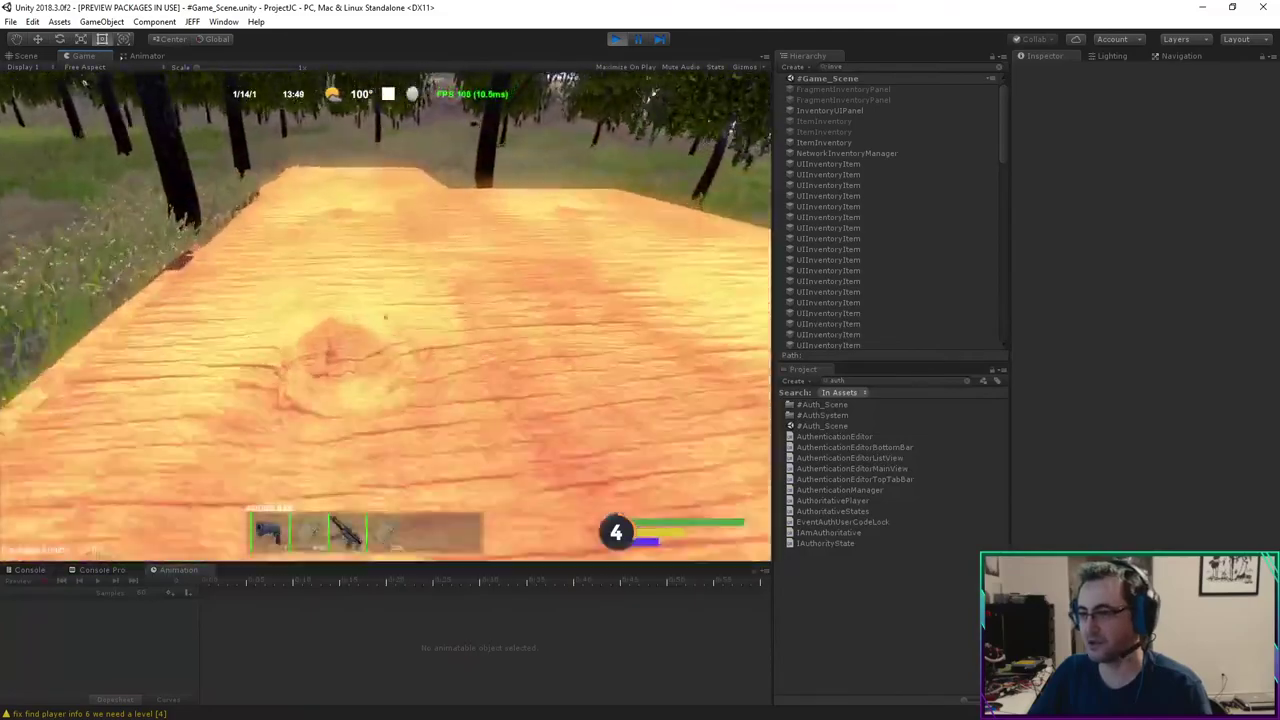
key(s)
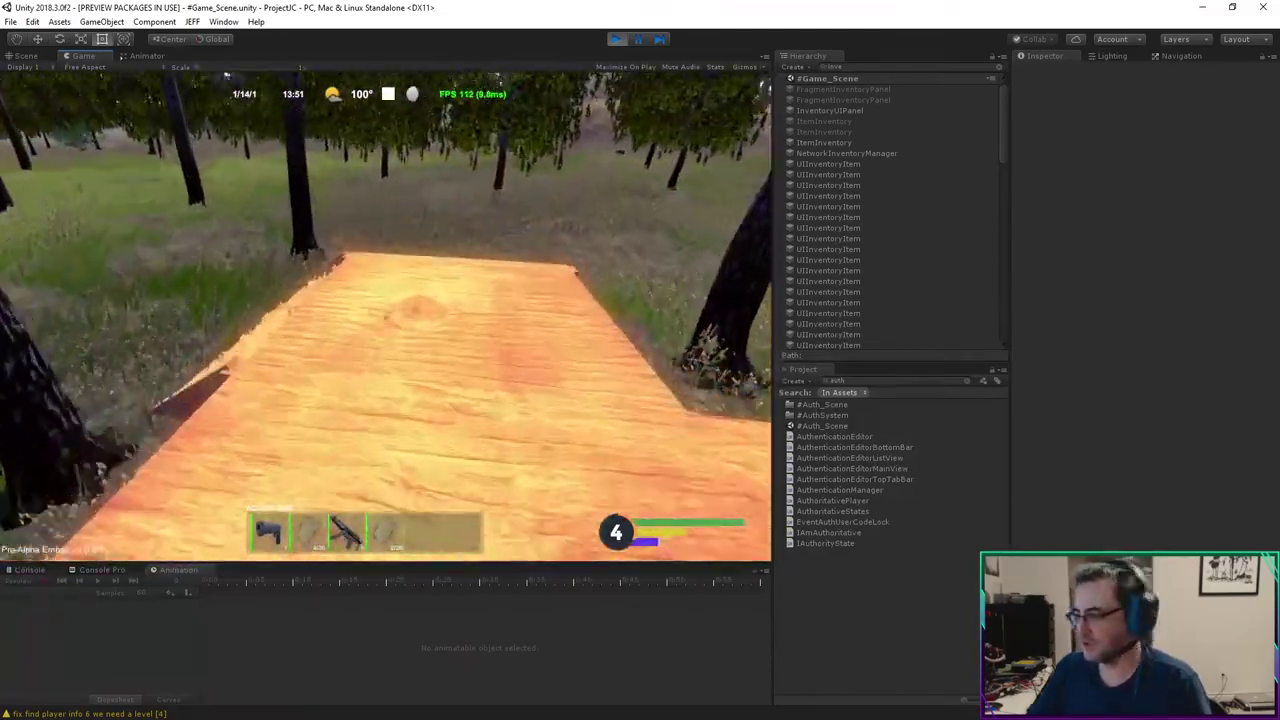
key(w)
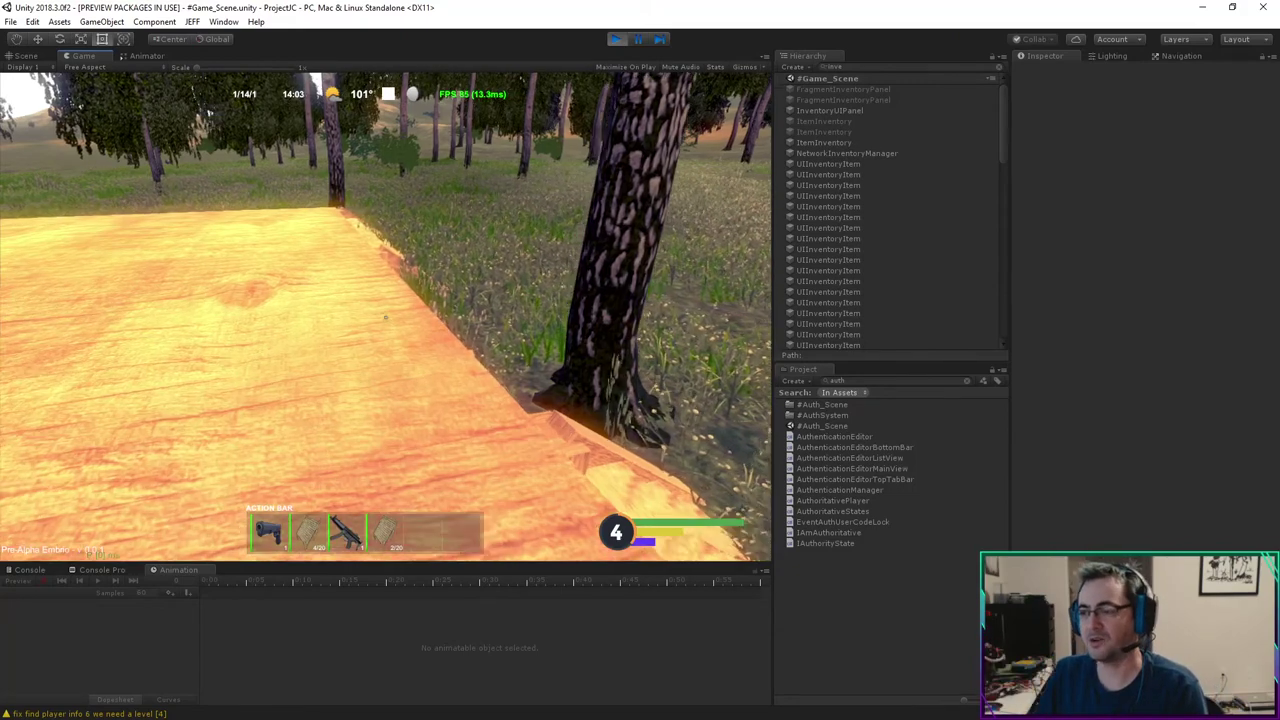
key(a)
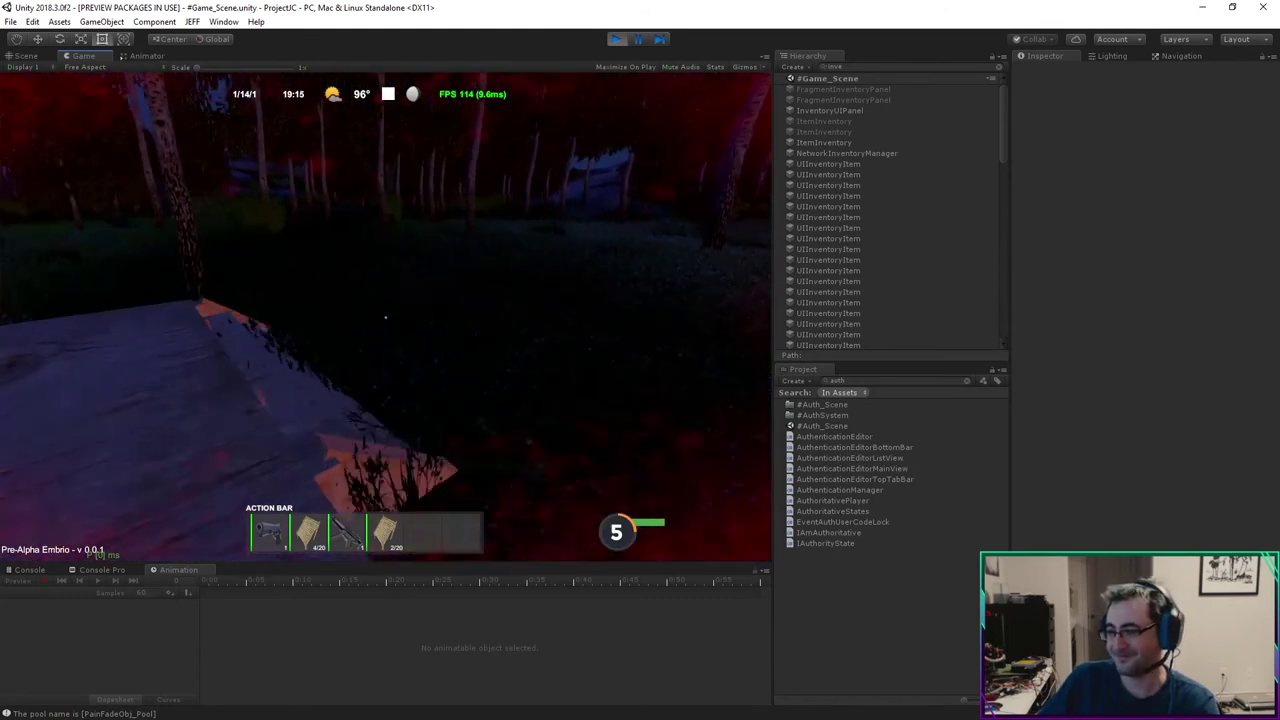
key(Tab)
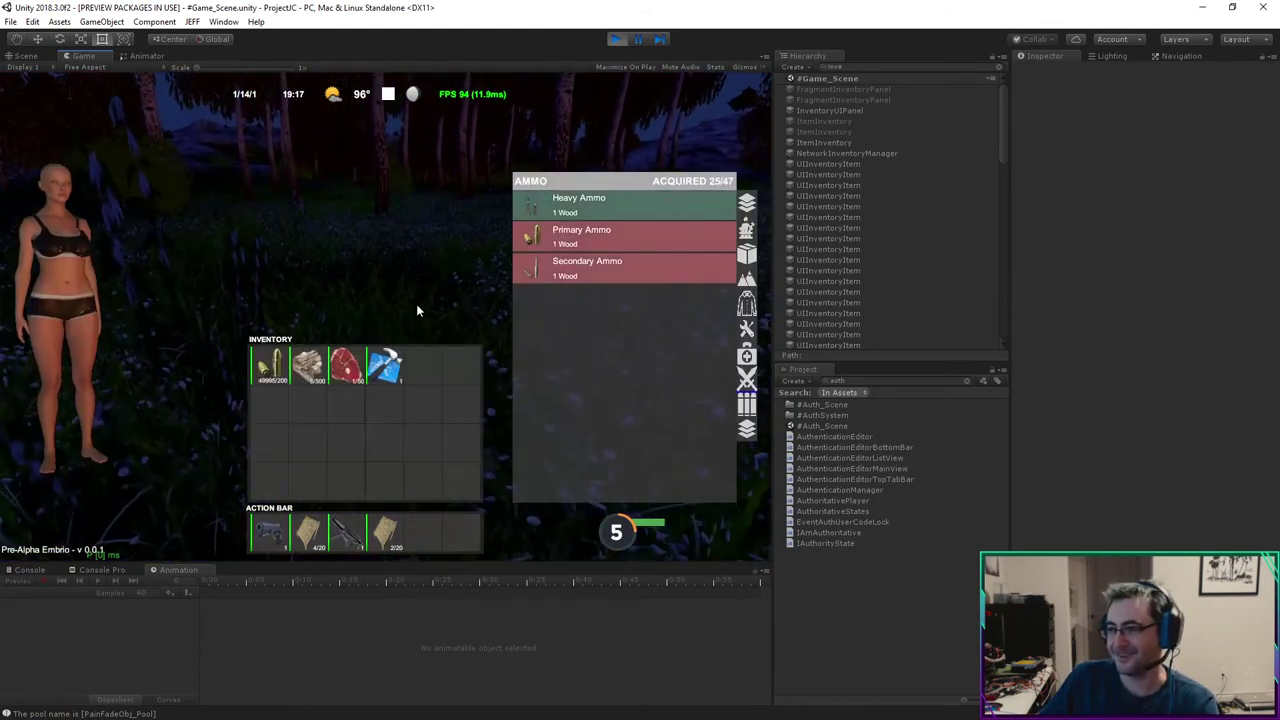
Step: Exit Play mode, then bring the Visual Studio window into view and close it
click(615, 39)
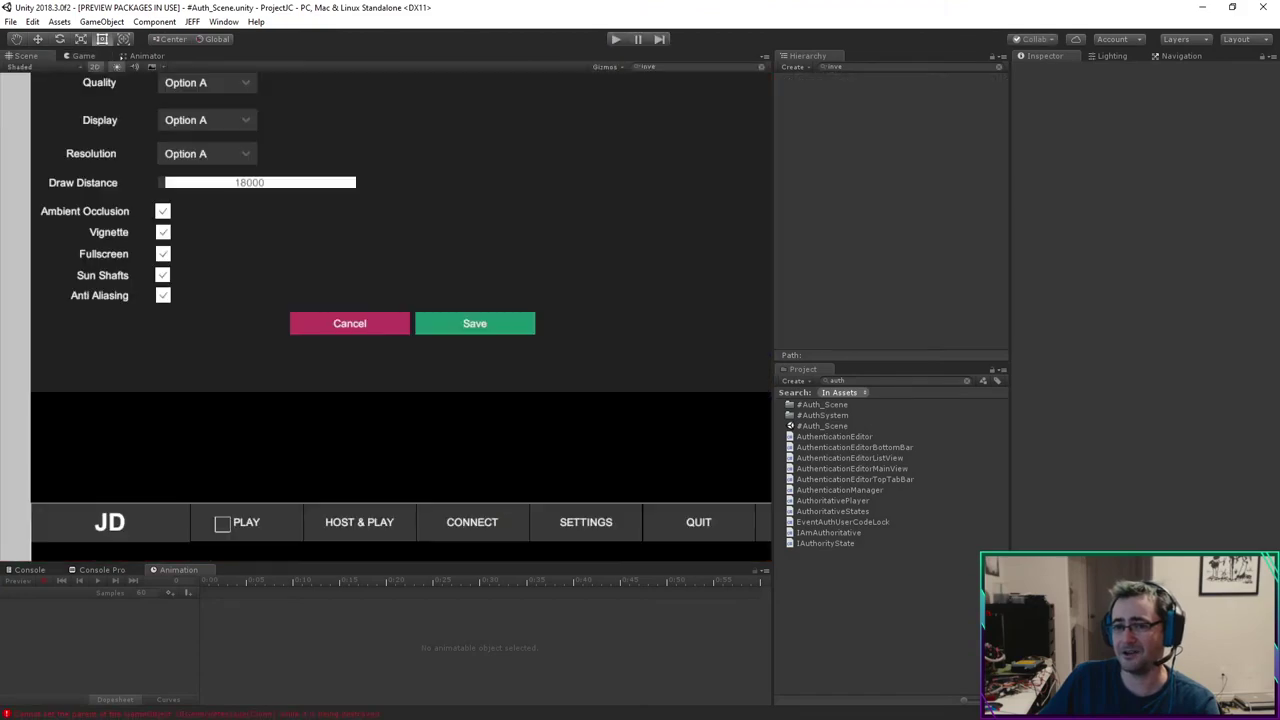
key(alt+Tab)
drag(339, 150, 746, 112)
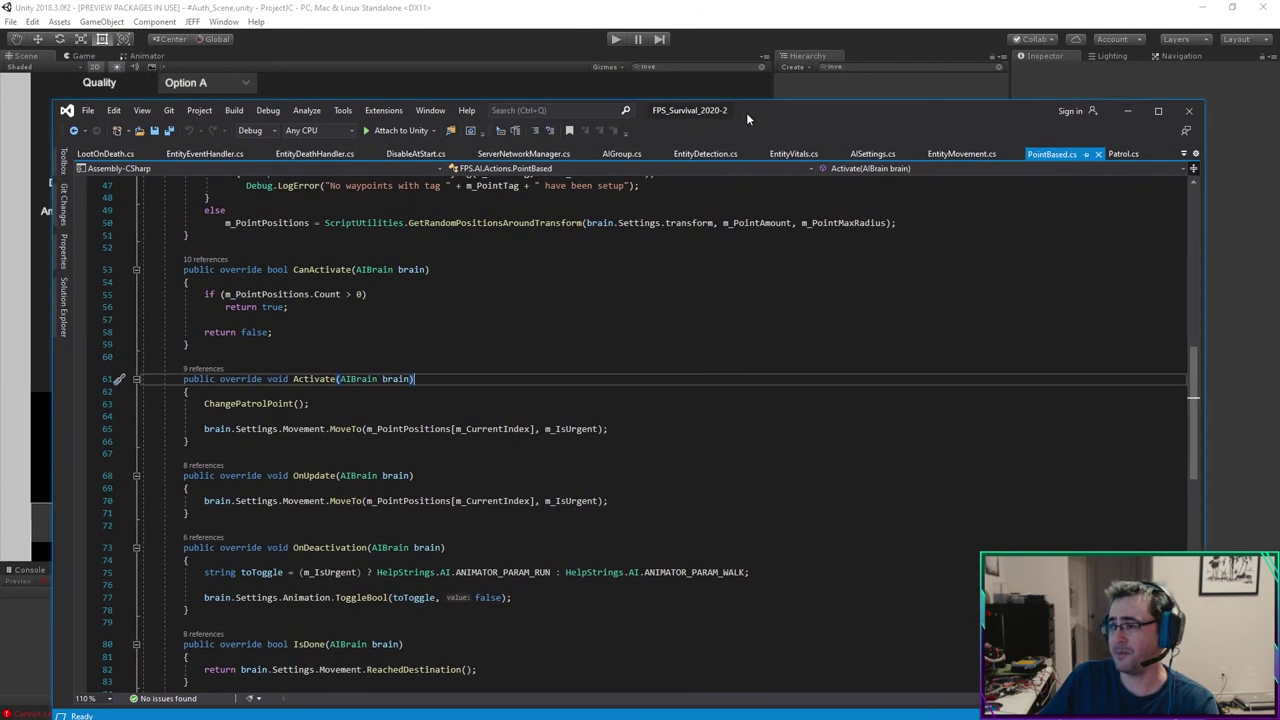
click(1188, 111)
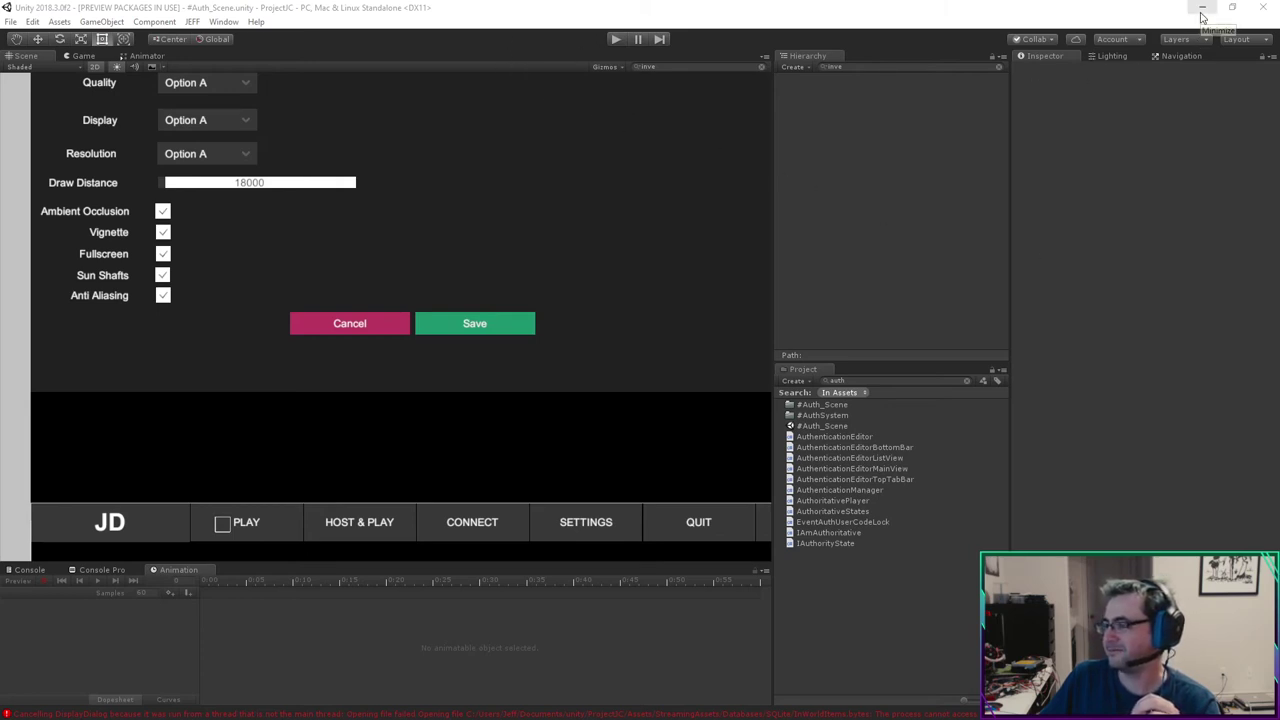
Step: Preview AuthenticationEditorListView, then open the AuthenticationEditorBottomBar script in Visual Studio
click(825, 458)
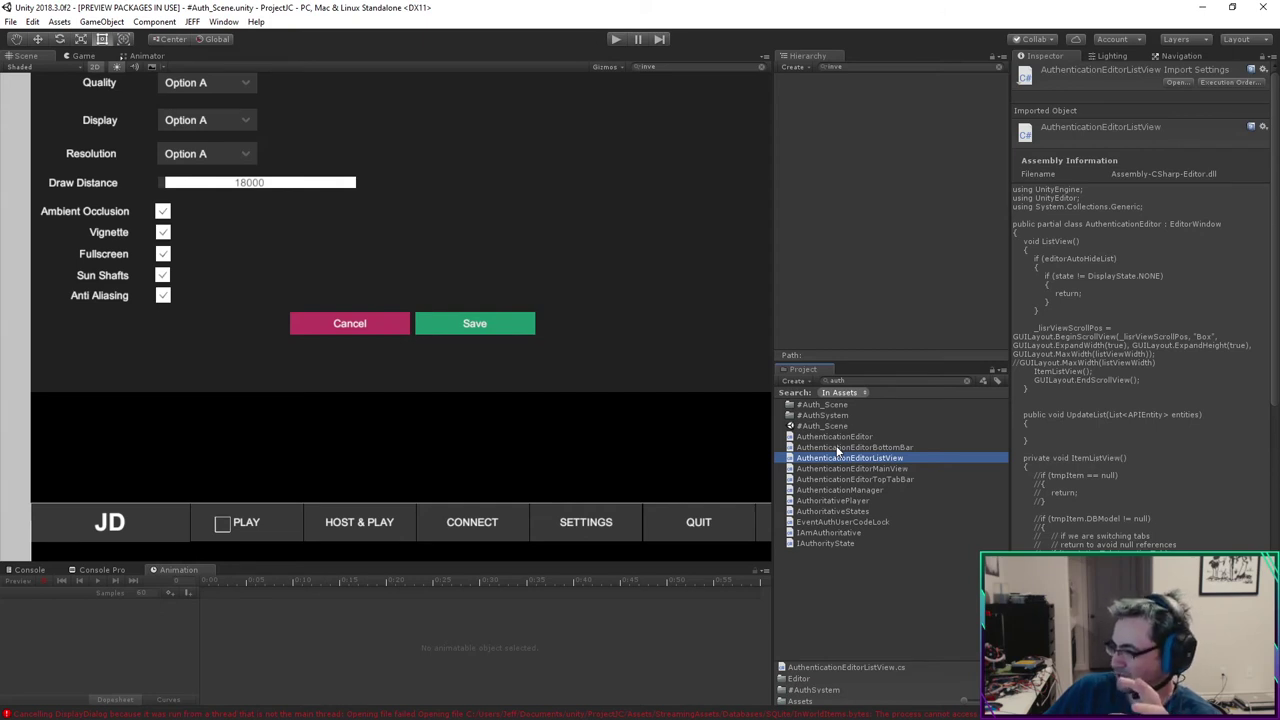
click(838, 448)
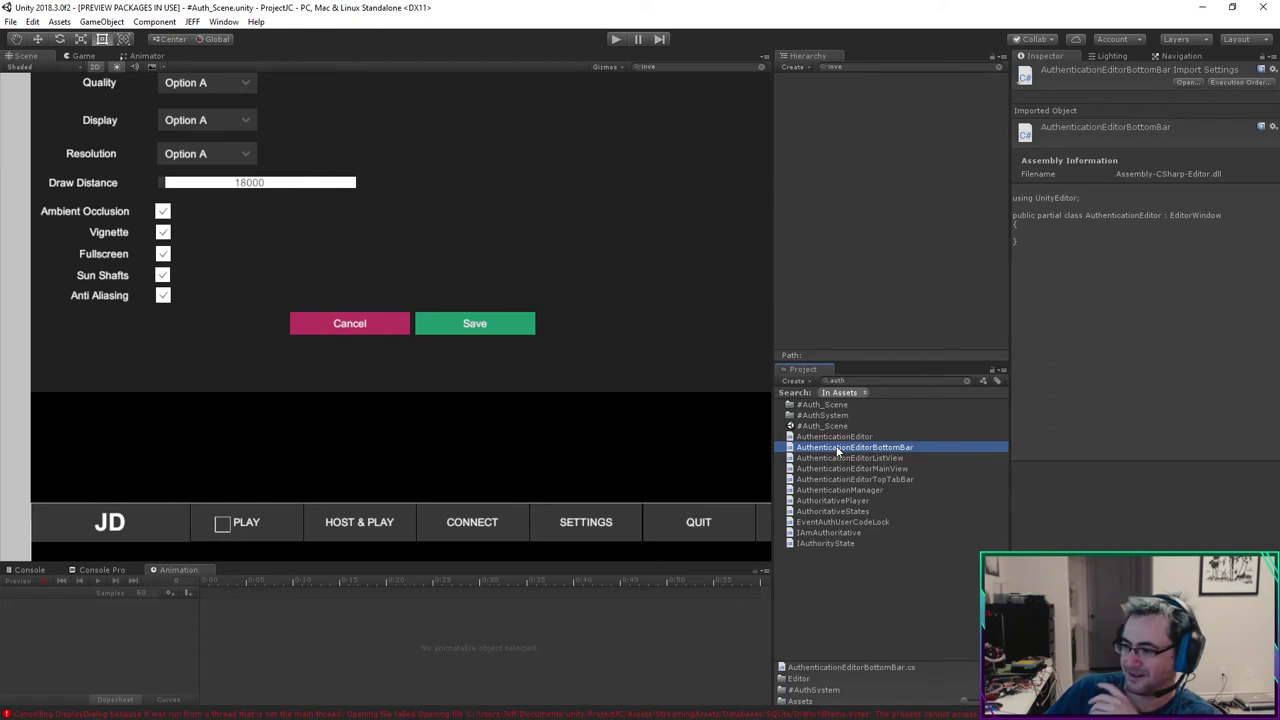
double_click(838, 448)
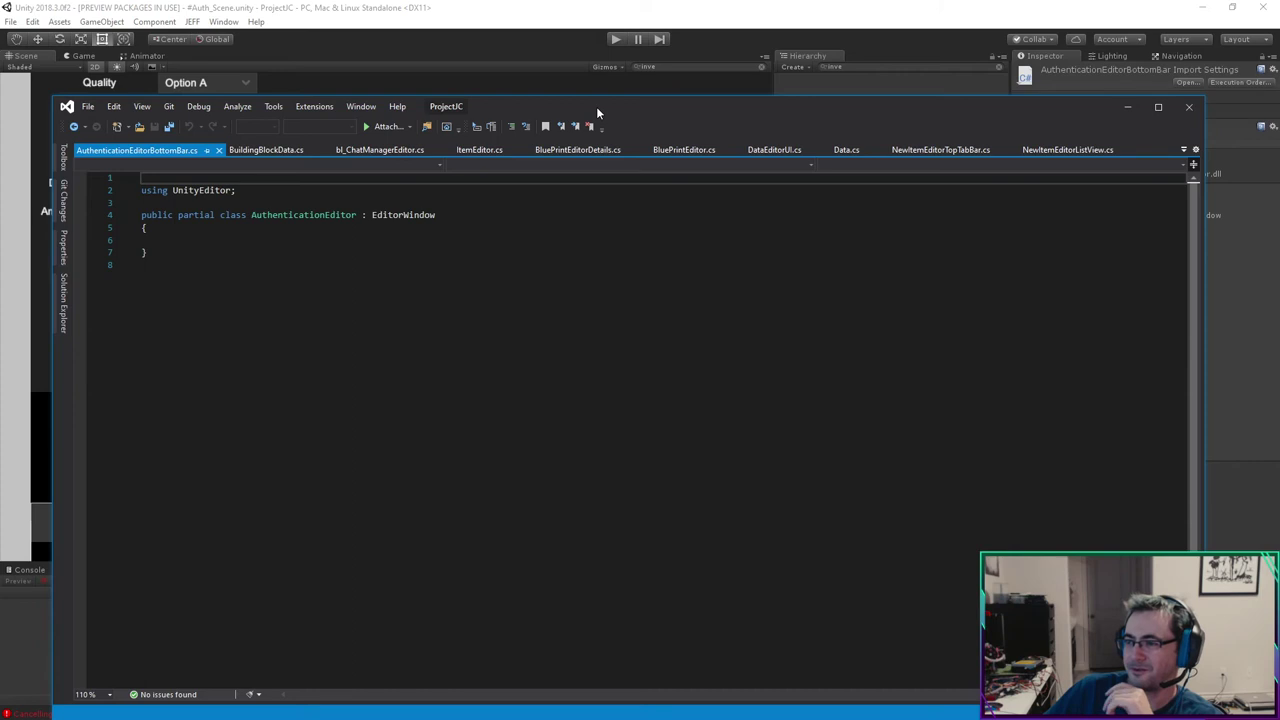
Step: Peek at the Unity editor behind Visual Studio, then switch to BuildingBlockData.cs
drag(596, 106, 0, 150)
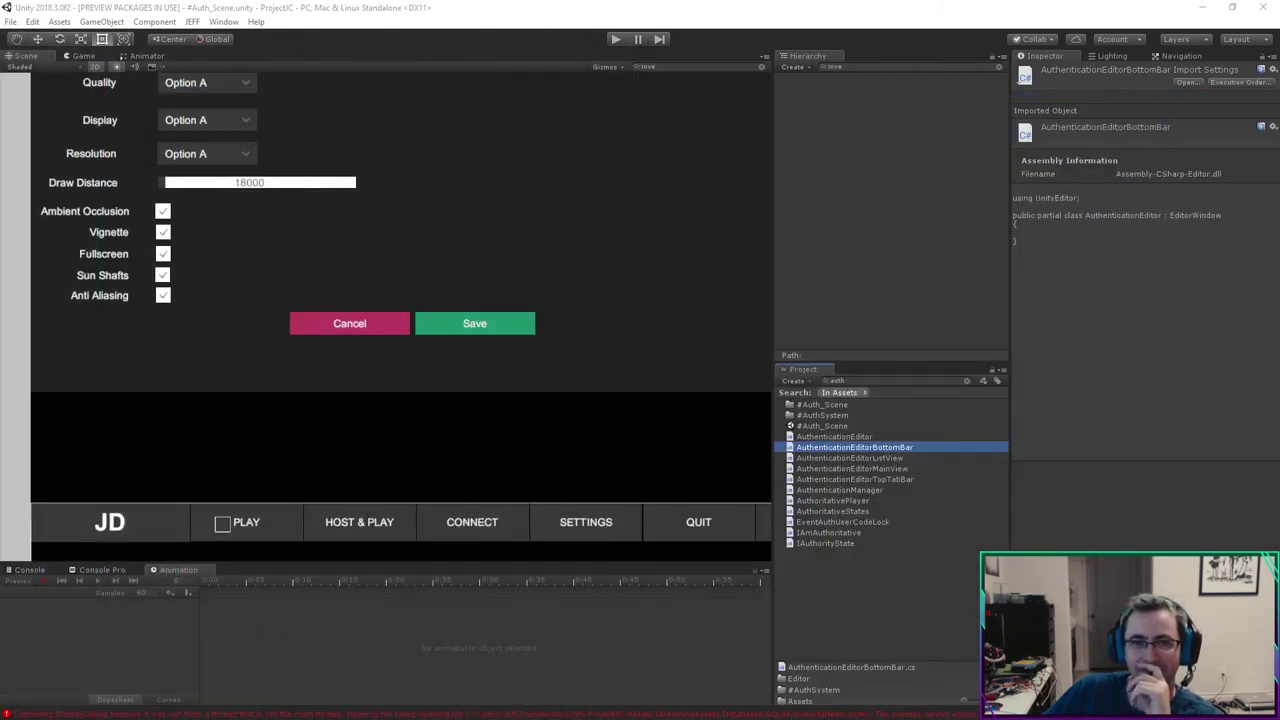
drag(0, 150, 600, 78)
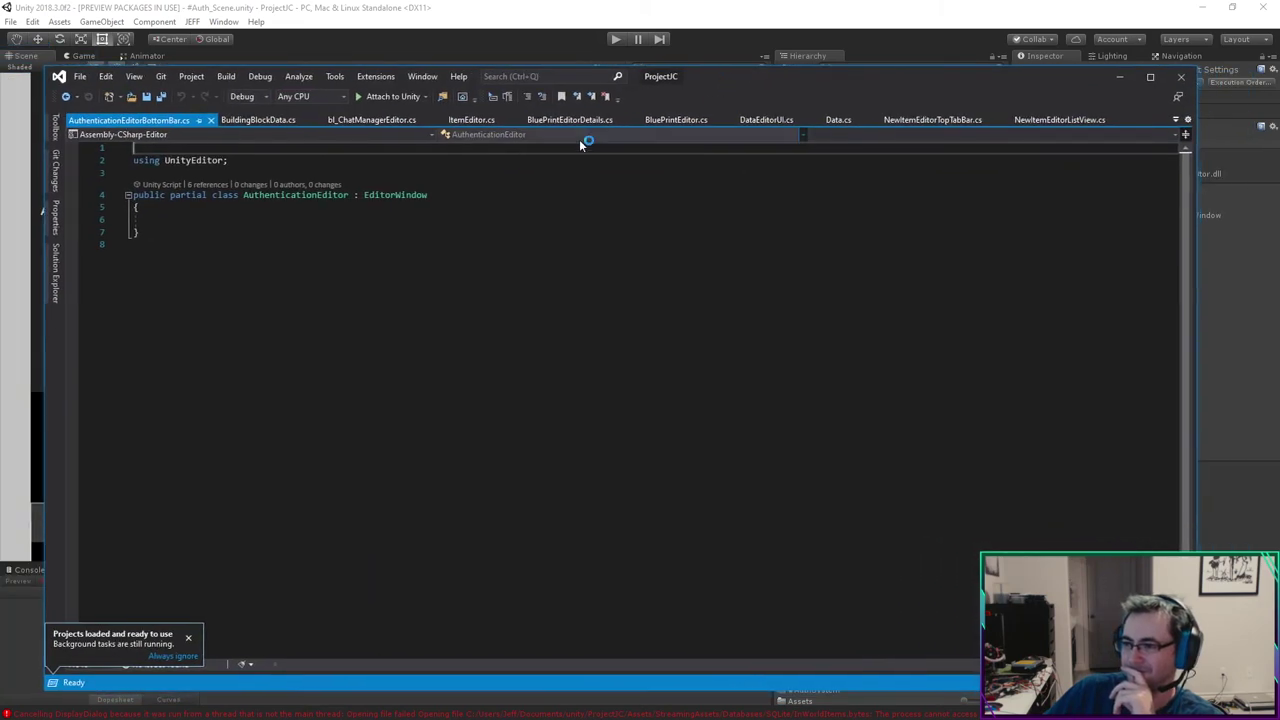
click(262, 119)
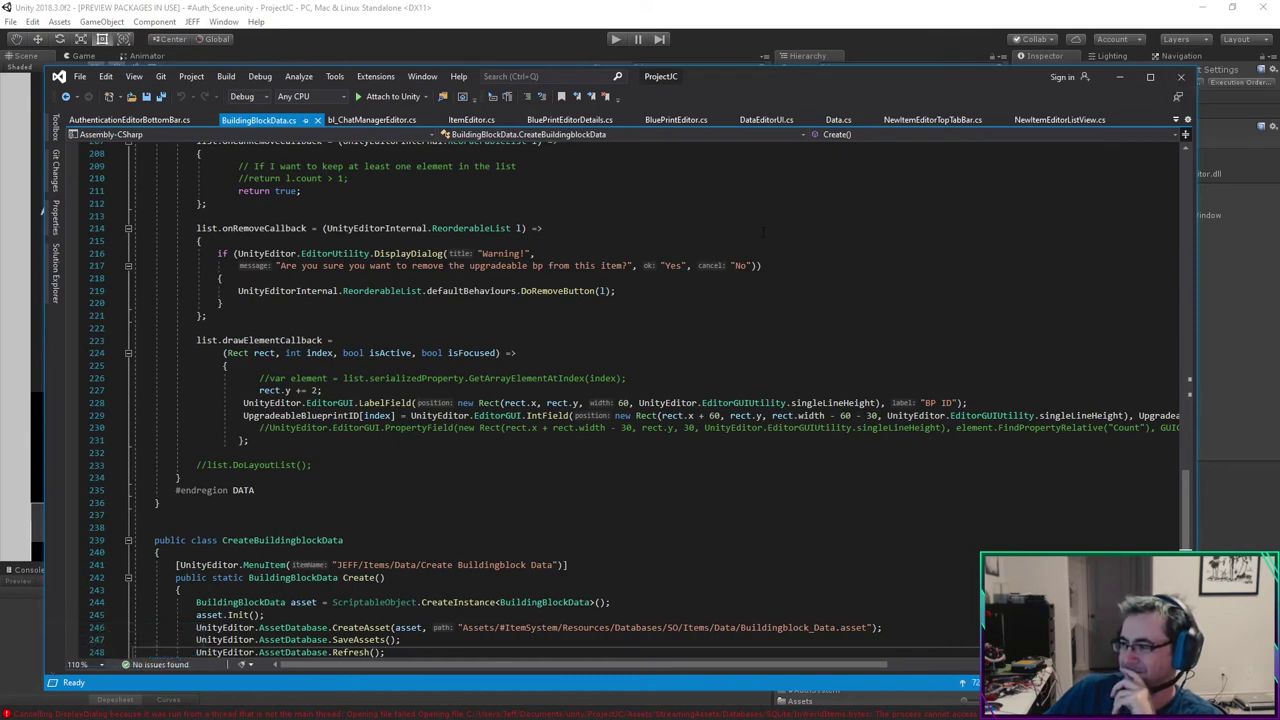
Step: Look through the BuildingBlockData.cs code, then go back to the Unity editor
scroll(763, 232, down, 1)
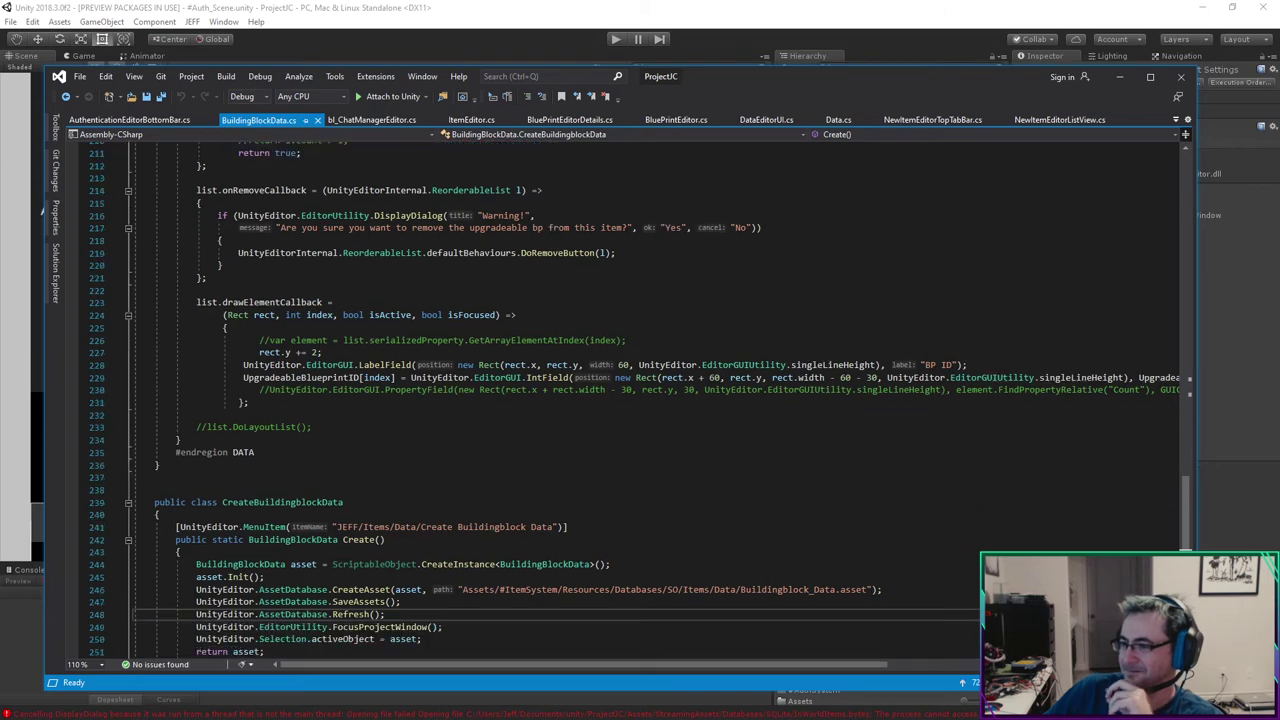
scroll(763, 232, down, 2)
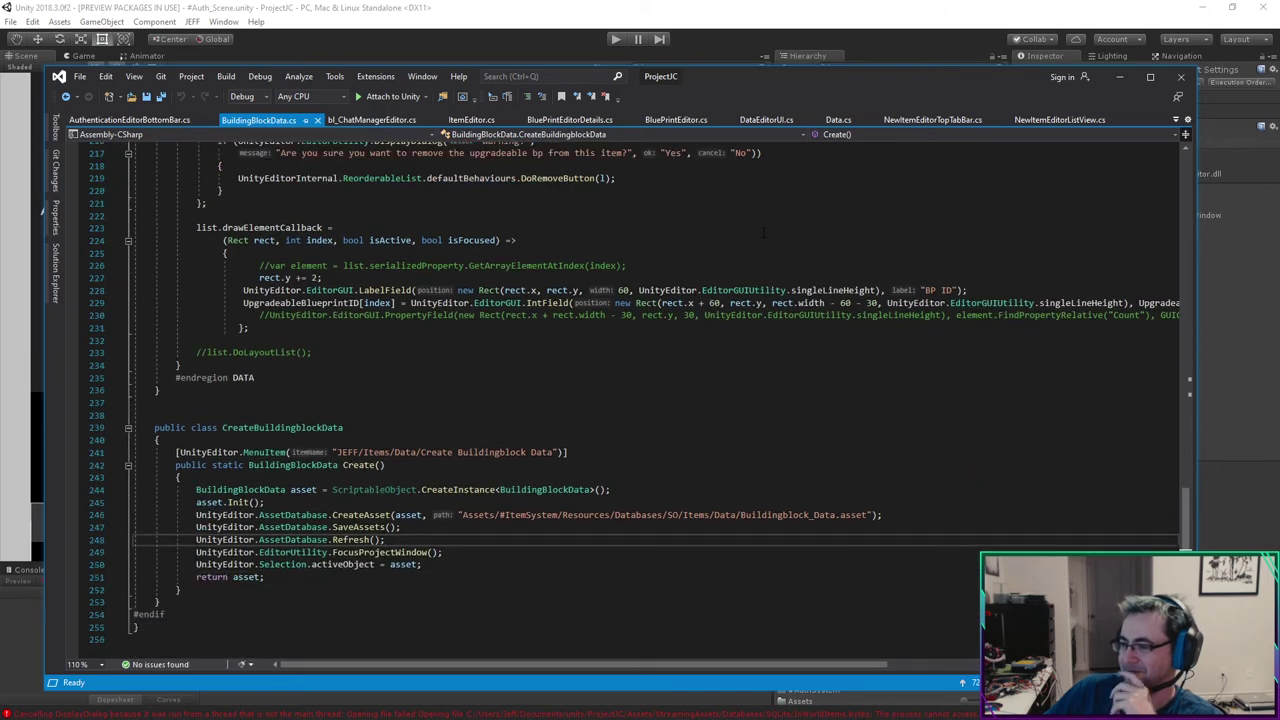
scroll(763, 232, up, 2)
scroll(763, 232, up, 2)
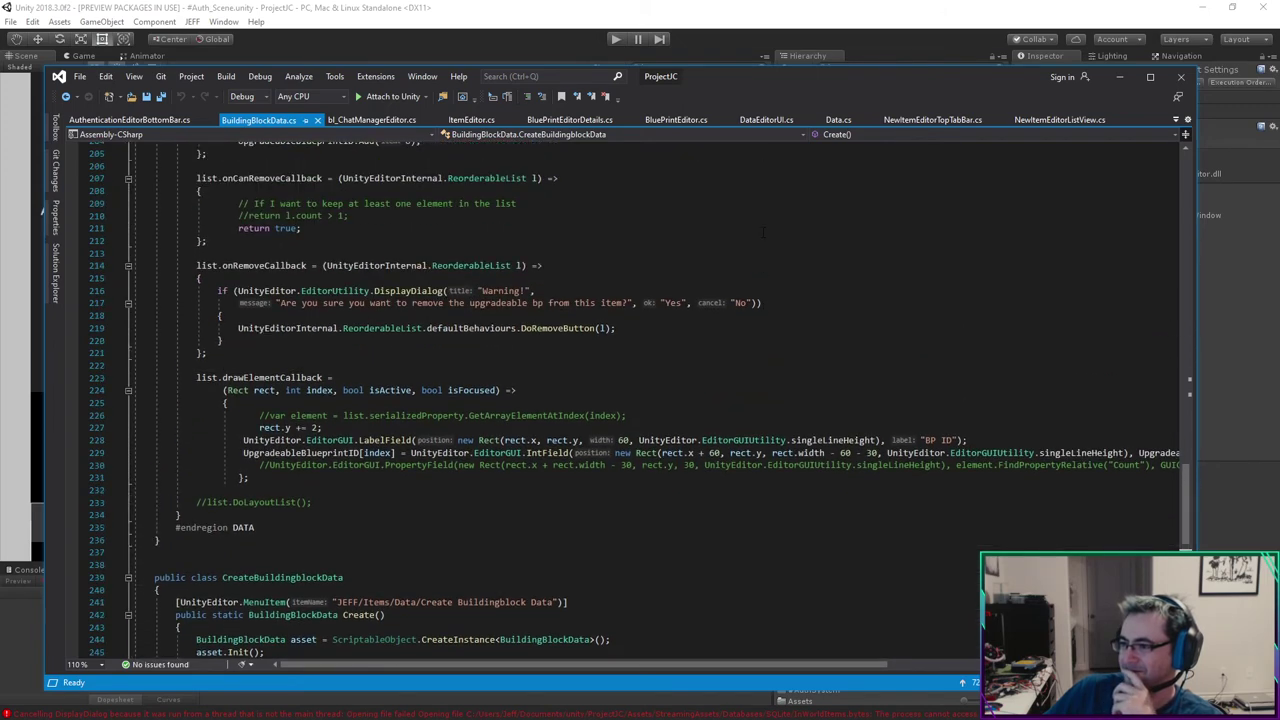
scroll(763, 232, up, 2)
scroll(763, 232, up, 2)
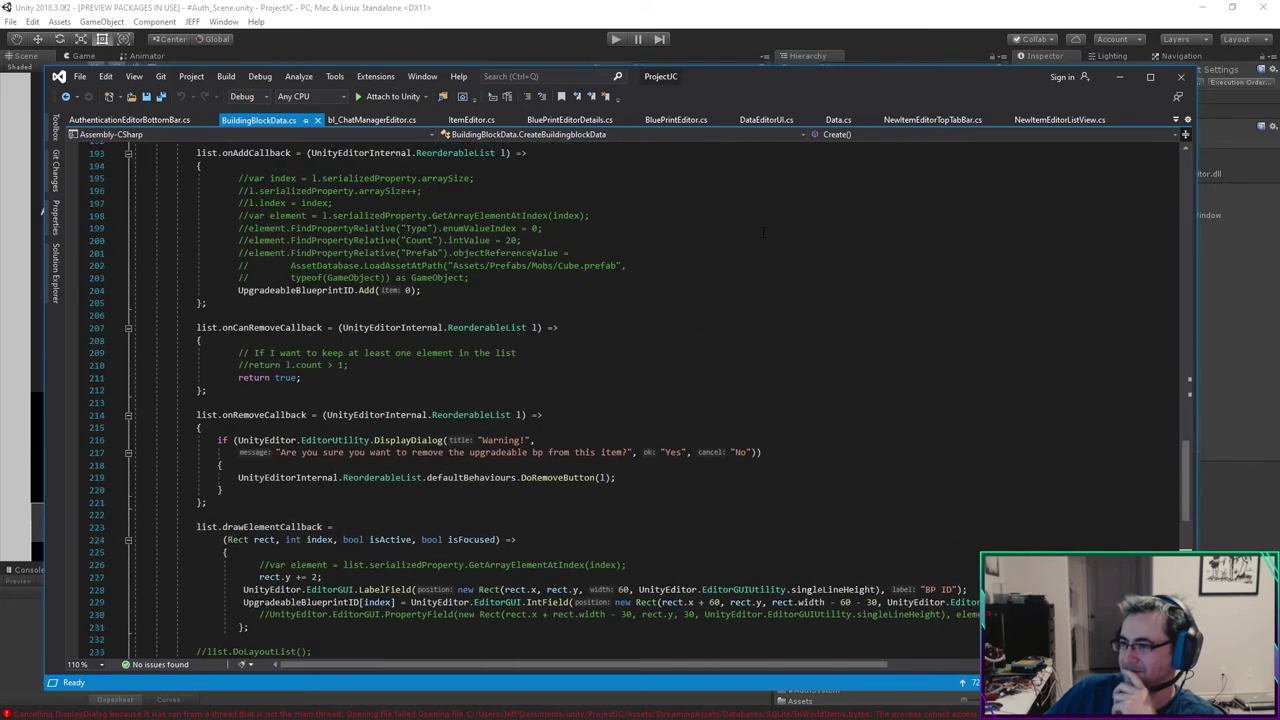
scroll(763, 232, up, 1)
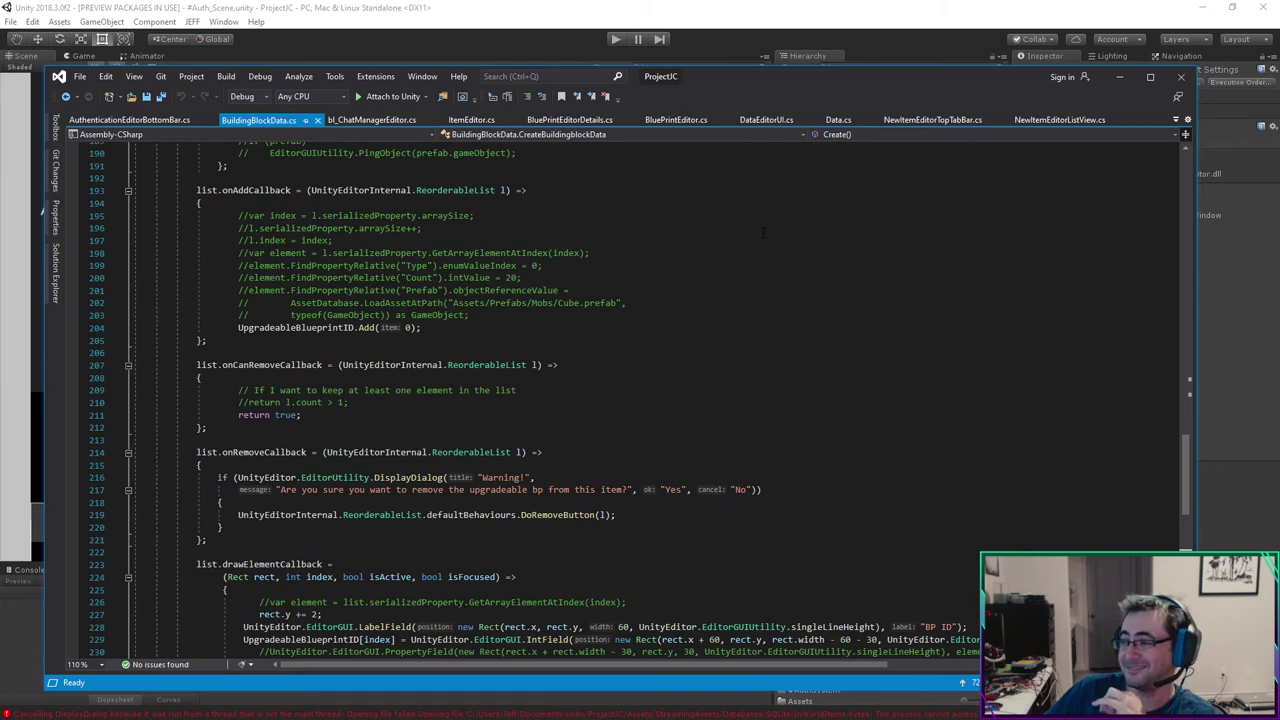
scroll(763, 232, up, 2)
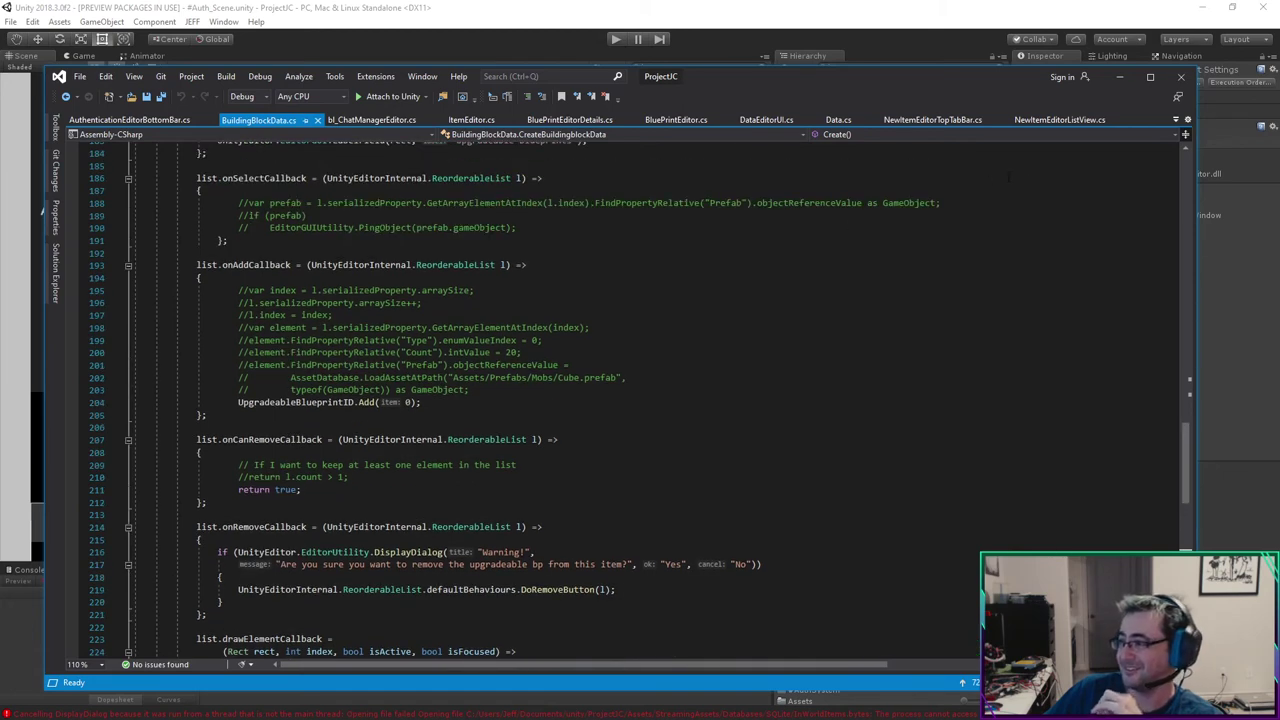
click(1120, 80)
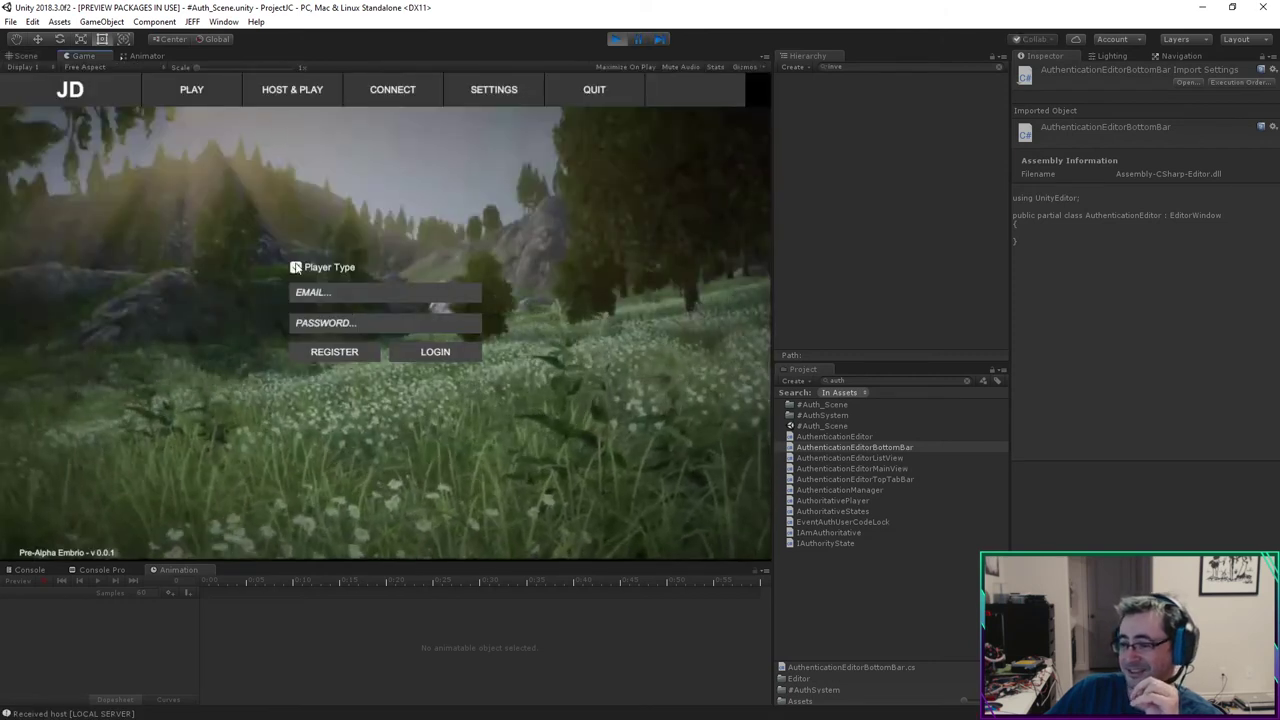
Step: Turn off Player Type, open and cancel Register, log in, and press PLAY to load #Game_Scene
click(295, 267)
click(309, 294)
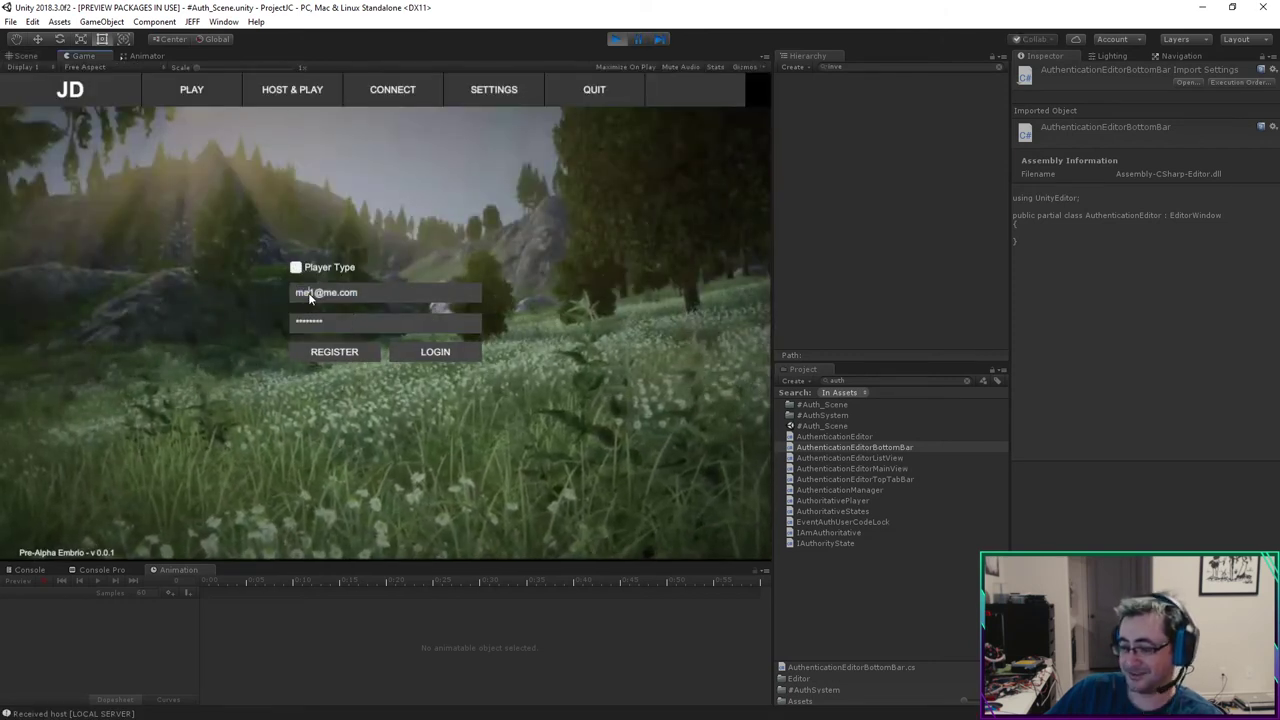
click(328, 352)
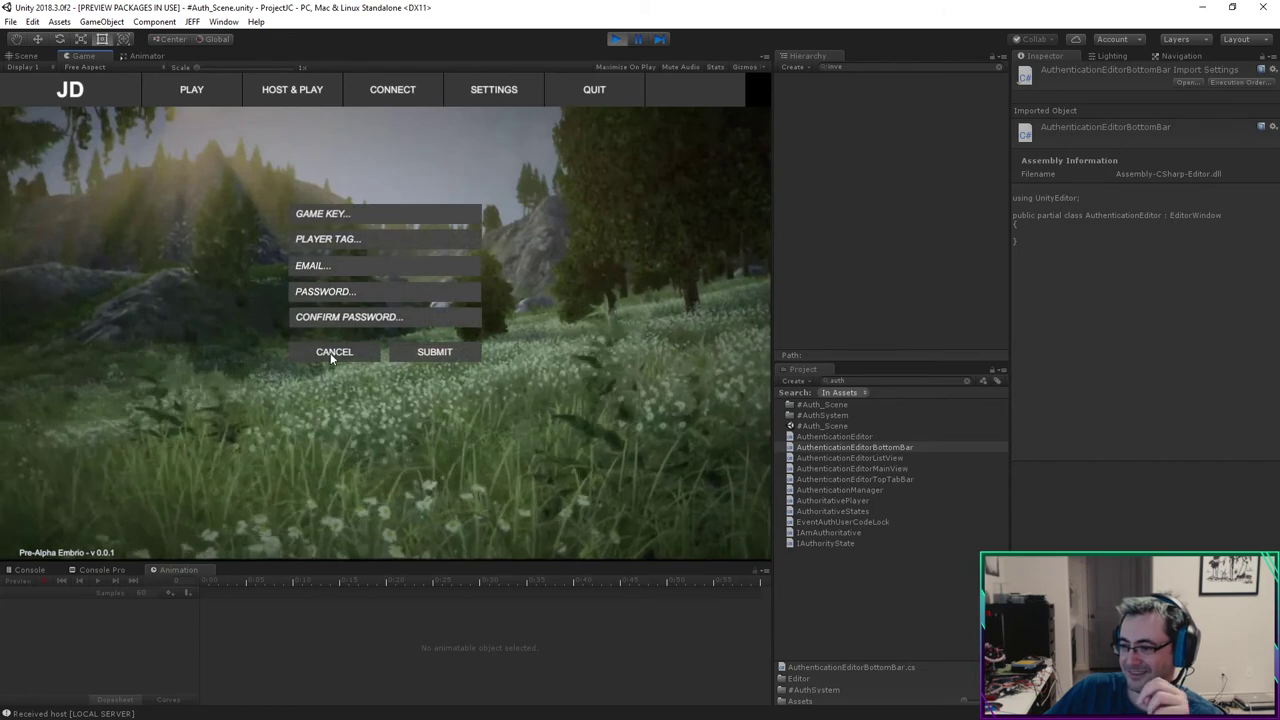
click(362, 352)
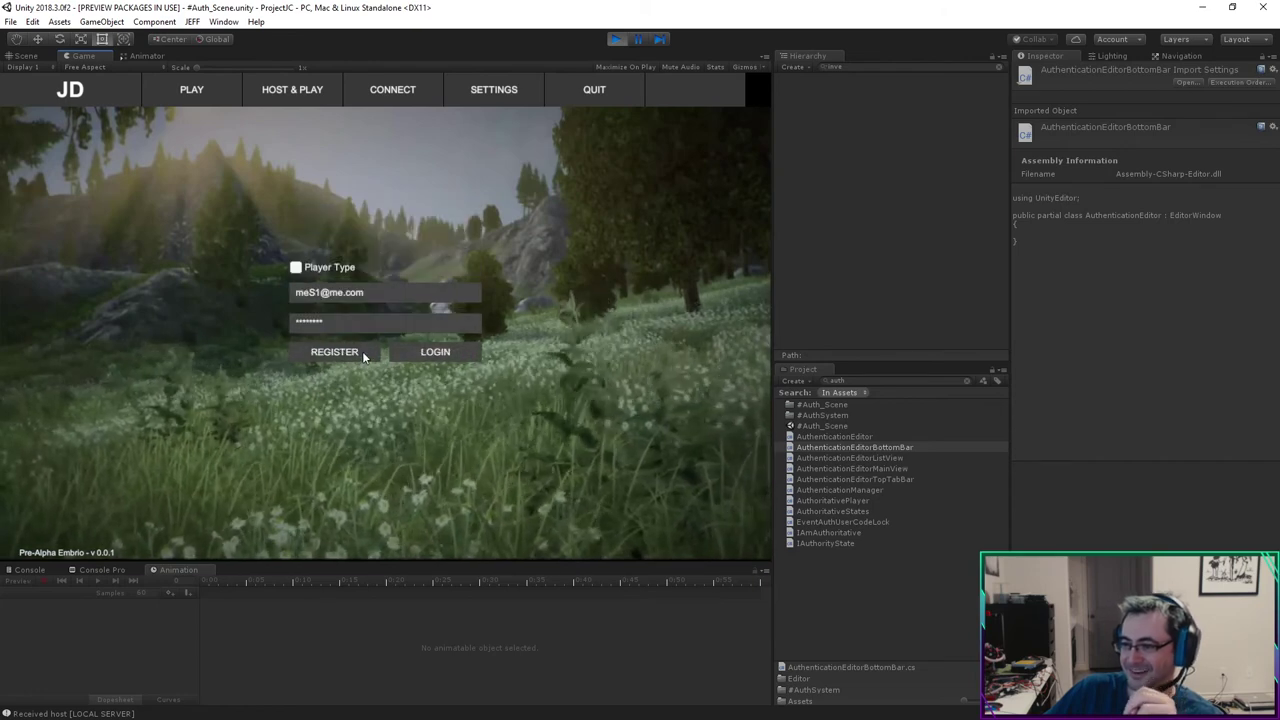
click(427, 352)
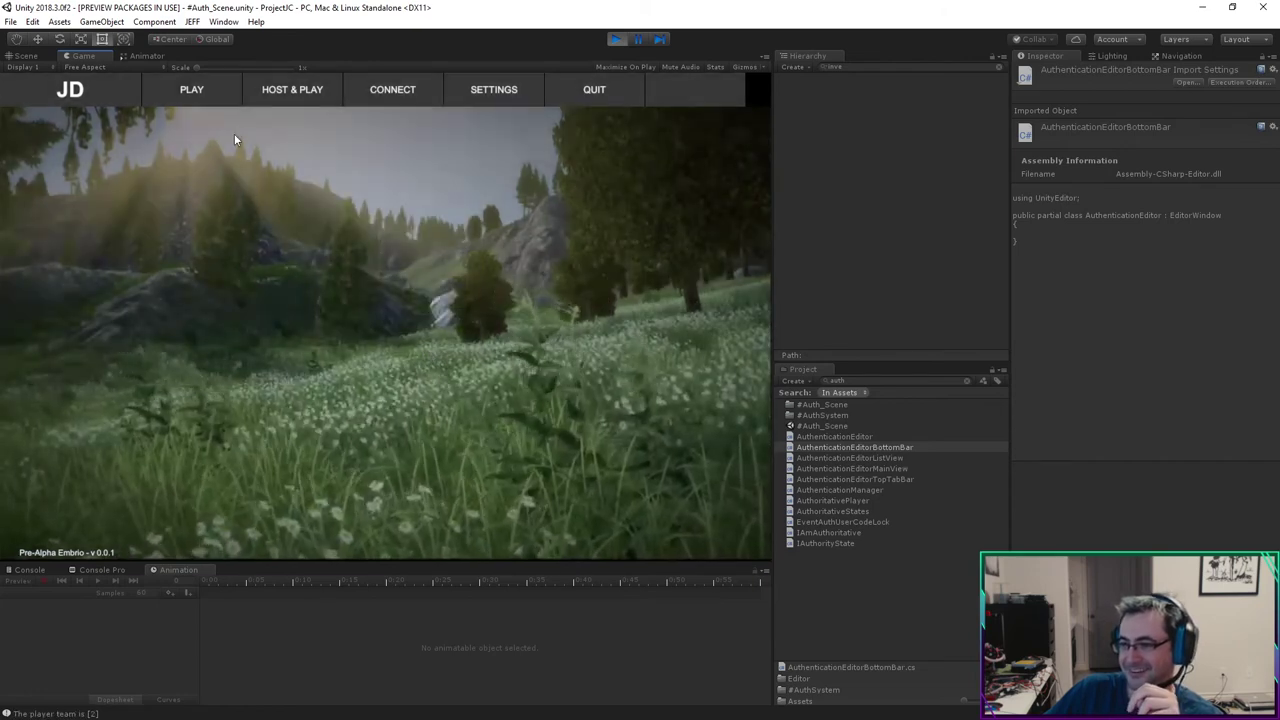
click(206, 89)
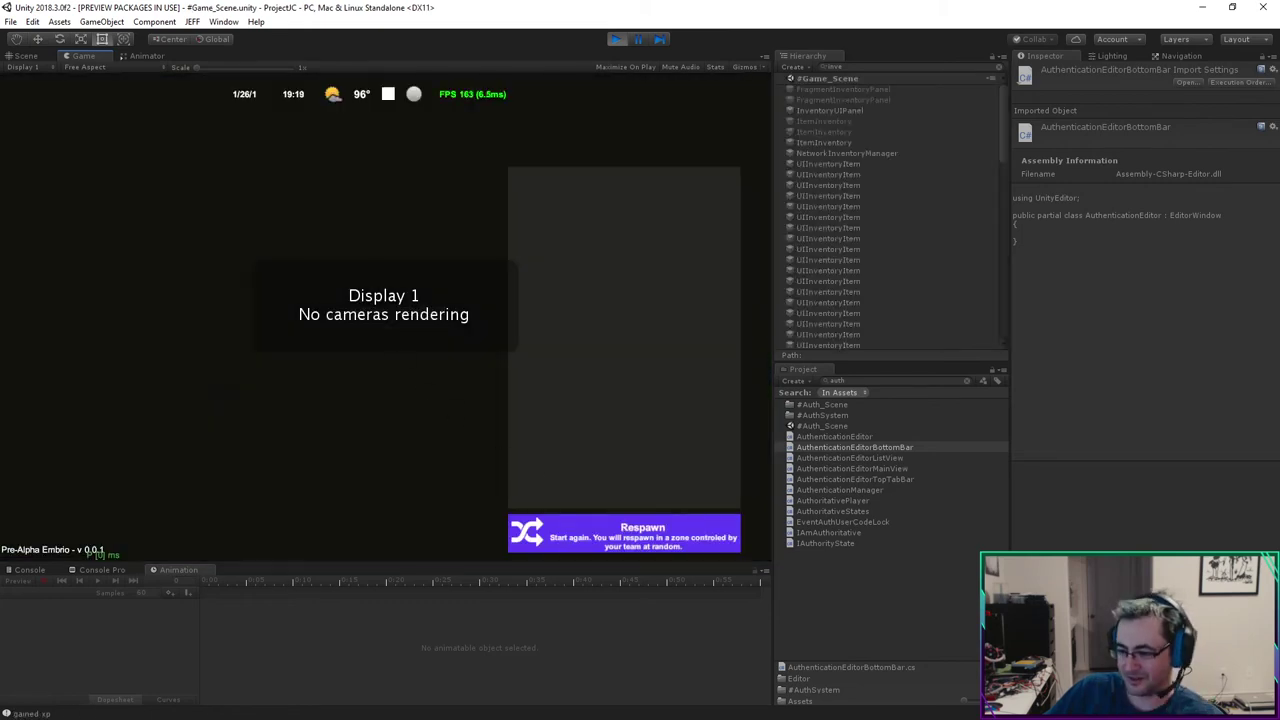
Step: Respawn the player in a team-controlled zone
click(624, 532)
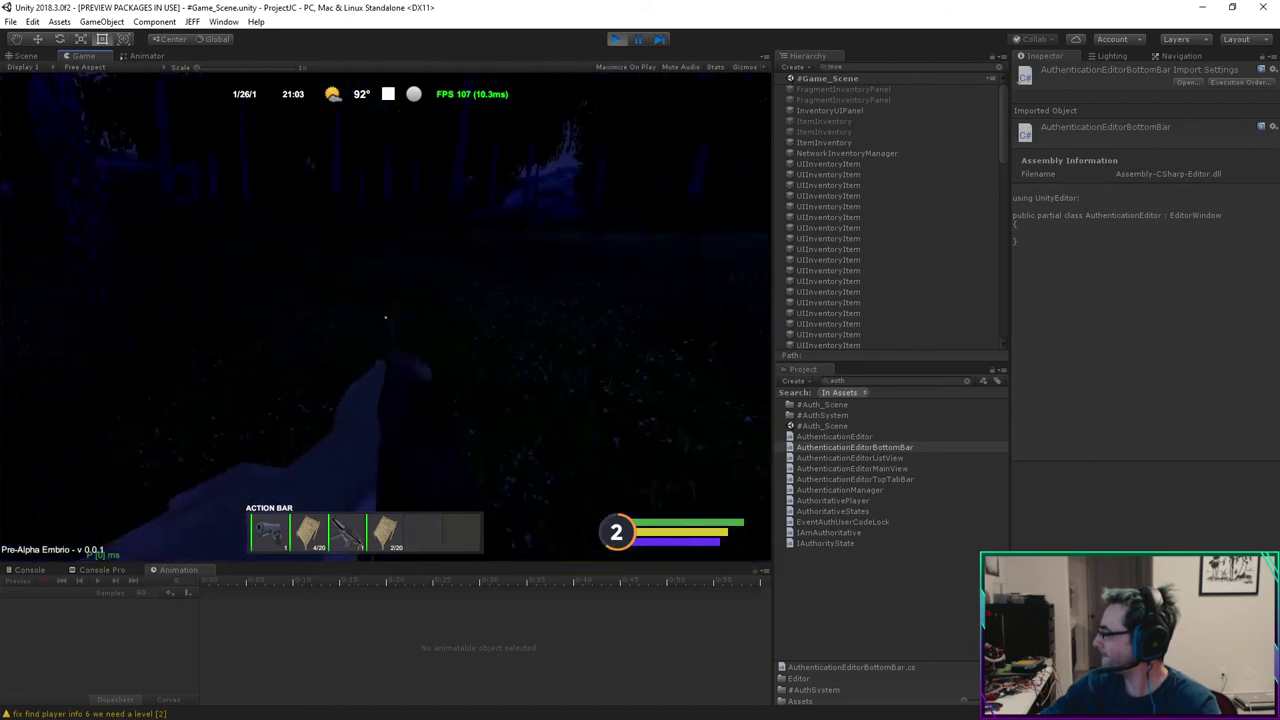
key(Tab)
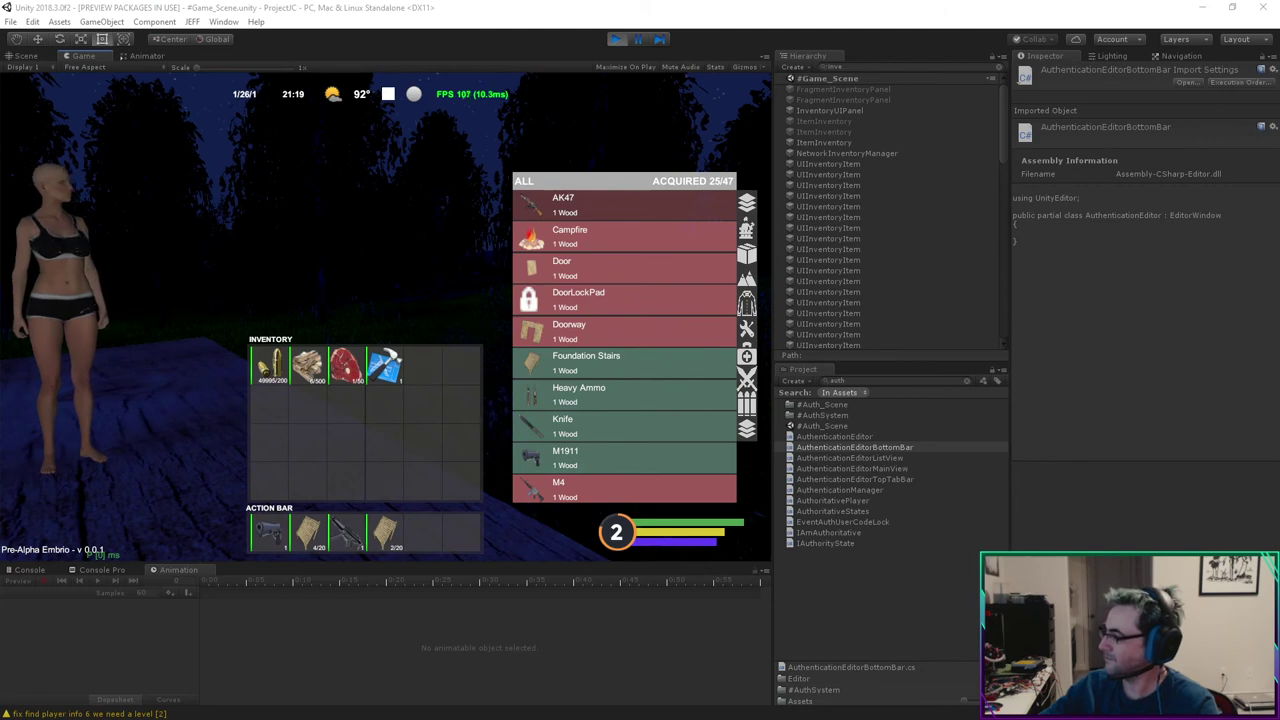
key(Tab)
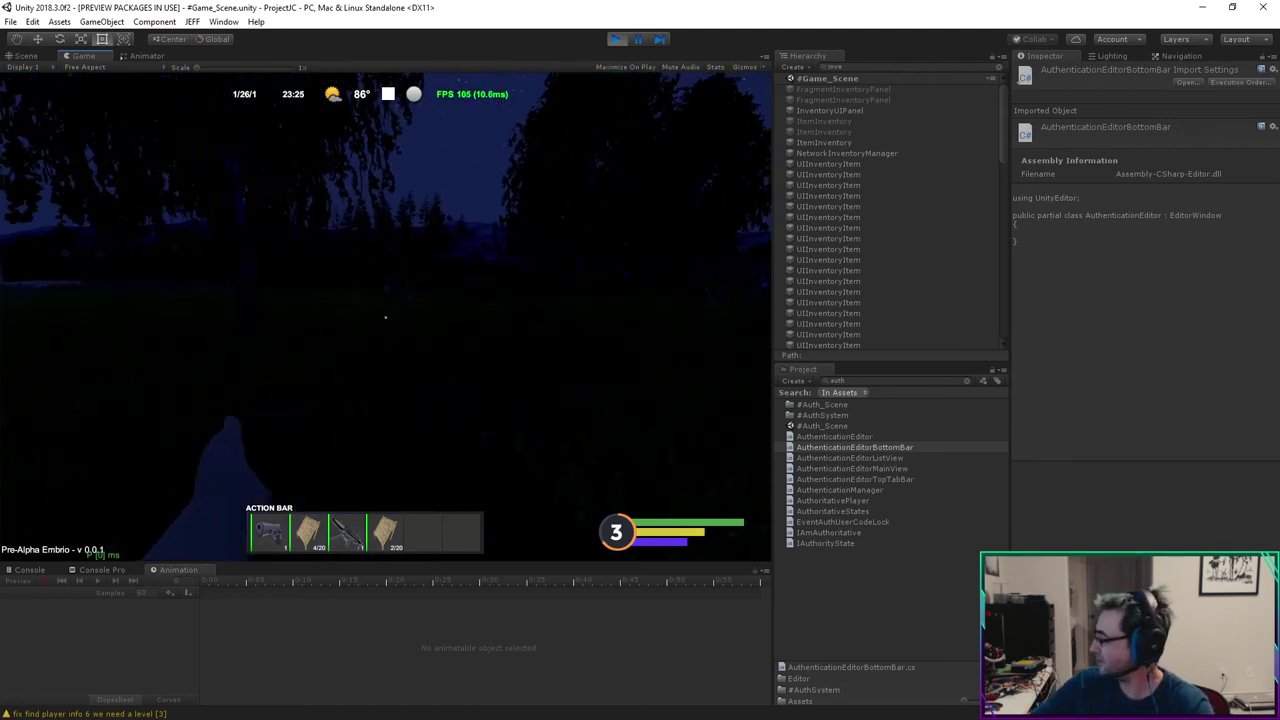
Step: Open and close the inventory with Tab, then reopen the blueprint crafting panel showing 25/47 acquired
key(Tab)
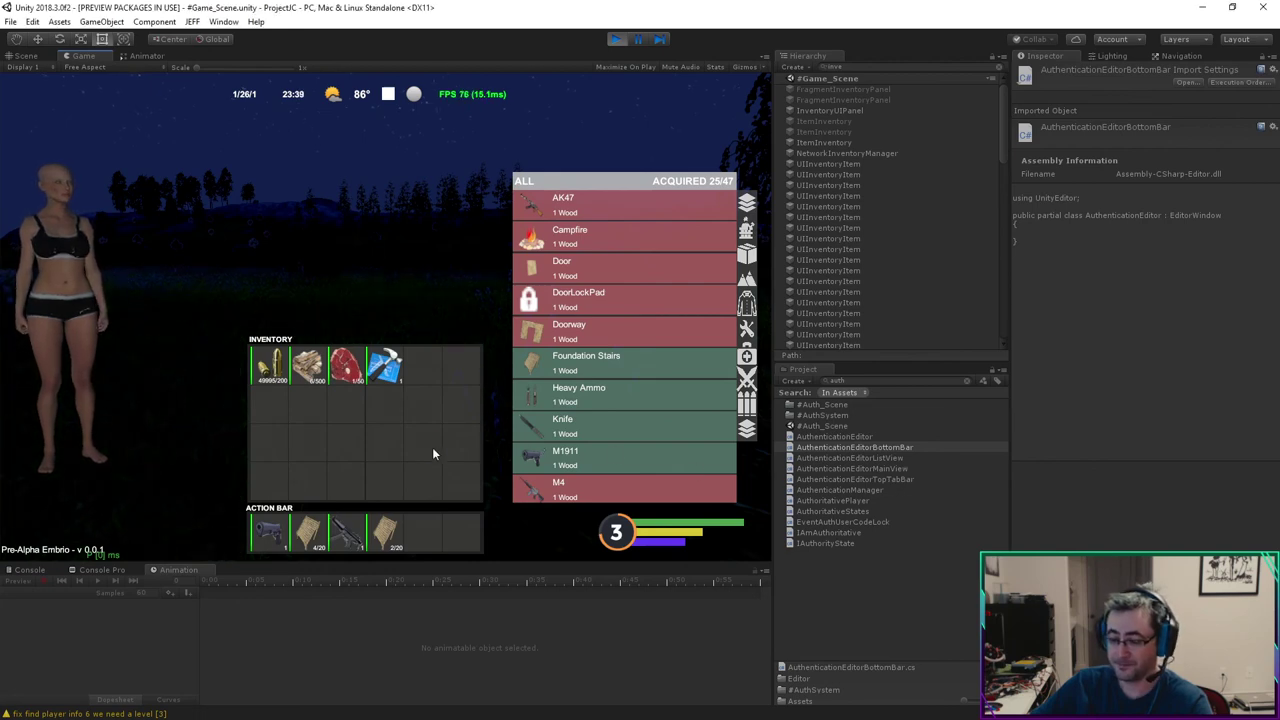
key(Tab)
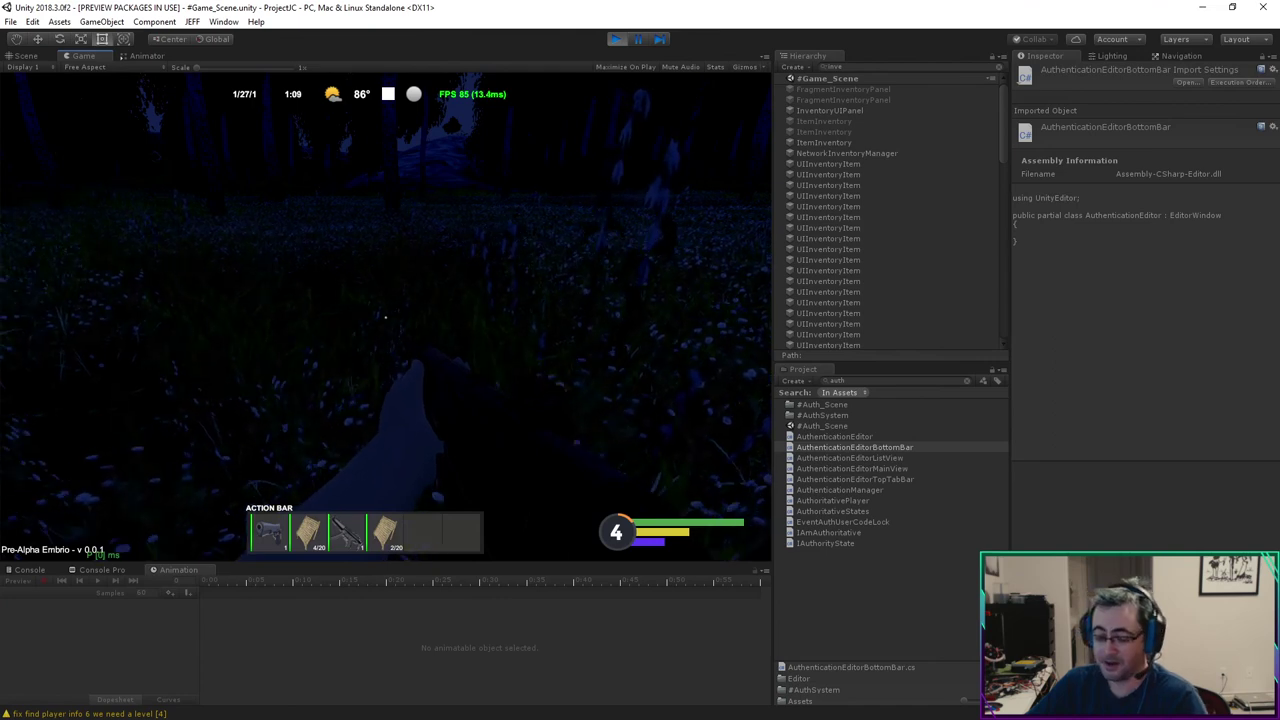
key(Tab)
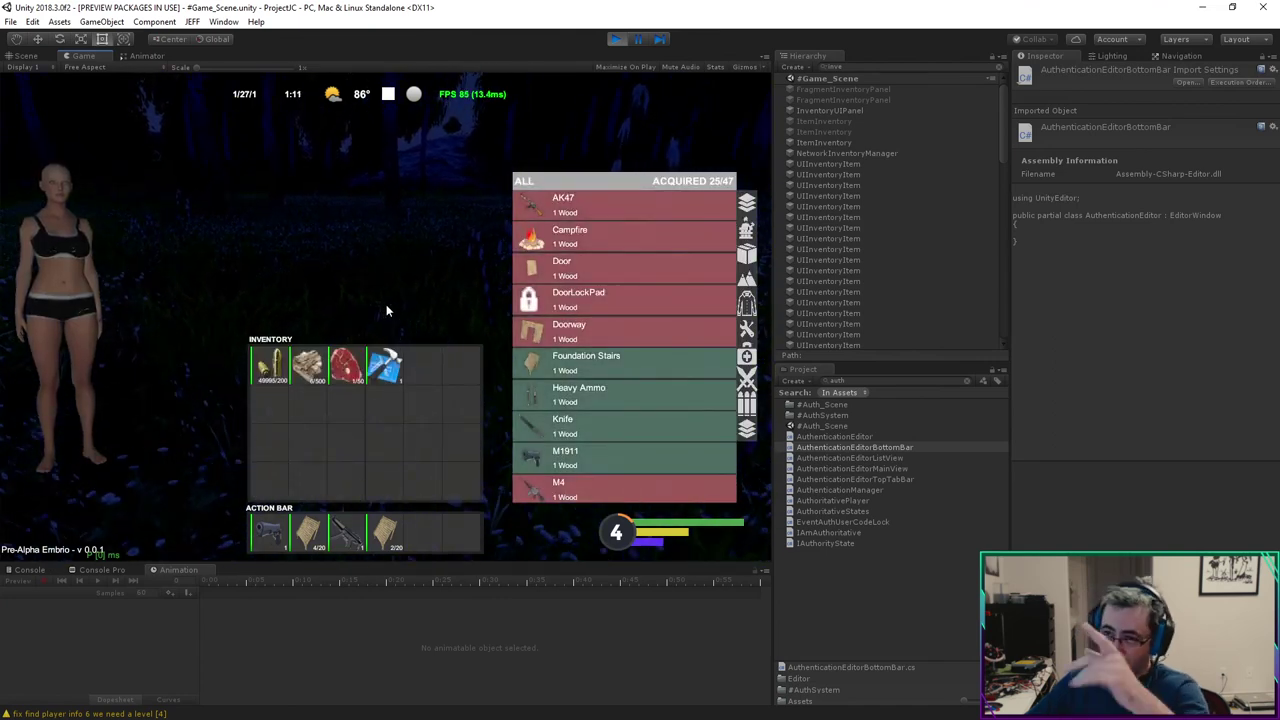